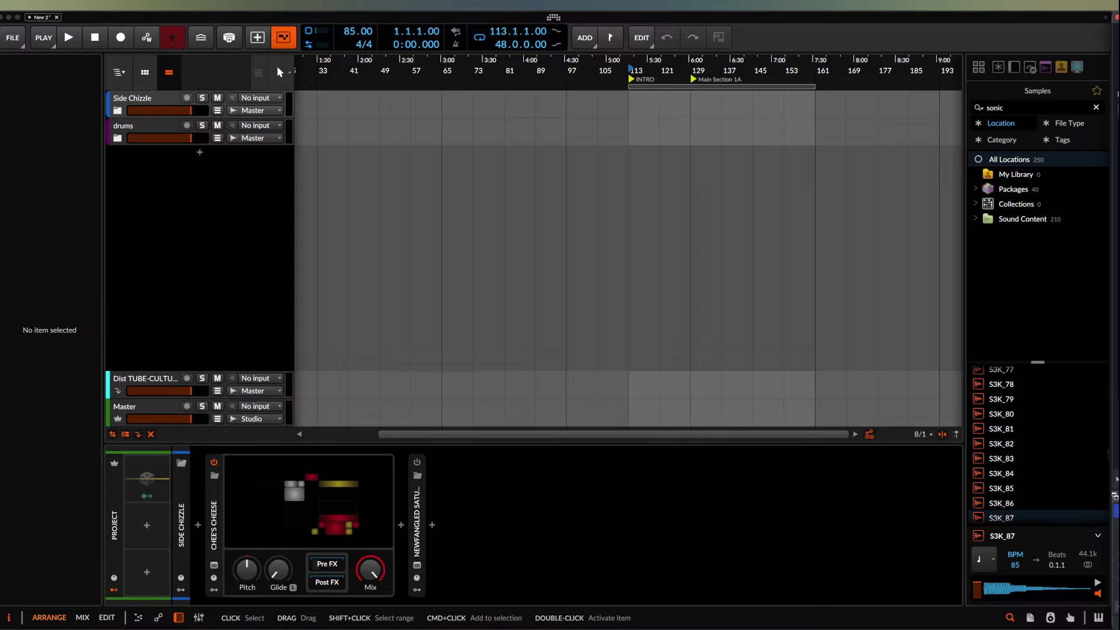
- Search the samples for "loop" and add Loop (5) on a new track at bar 33
{"action": "left_click", "coordinate": [997, 107]}
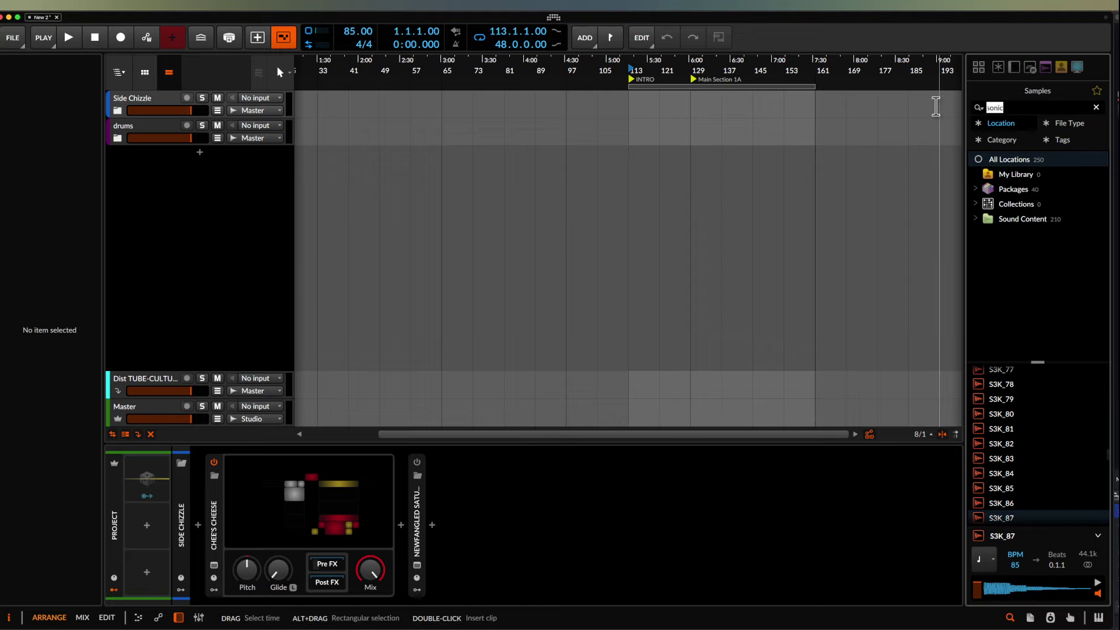
{"action": "key", "text": "BackSpace"}
{"action": "type", "text": "loop"}
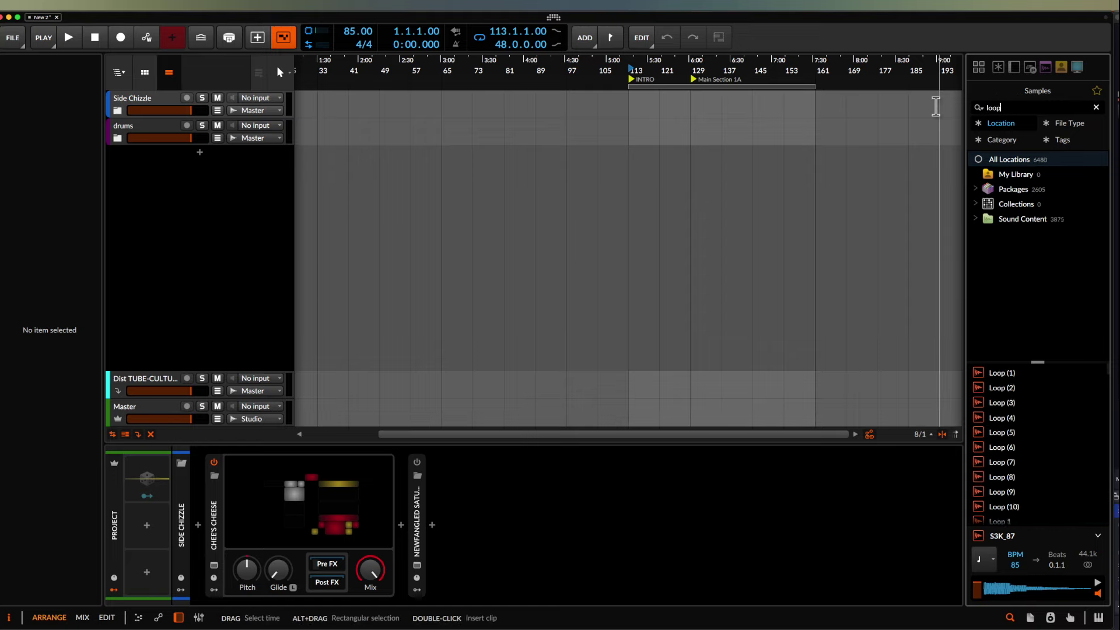
{"action": "left_click", "coordinate": [1000, 432]}
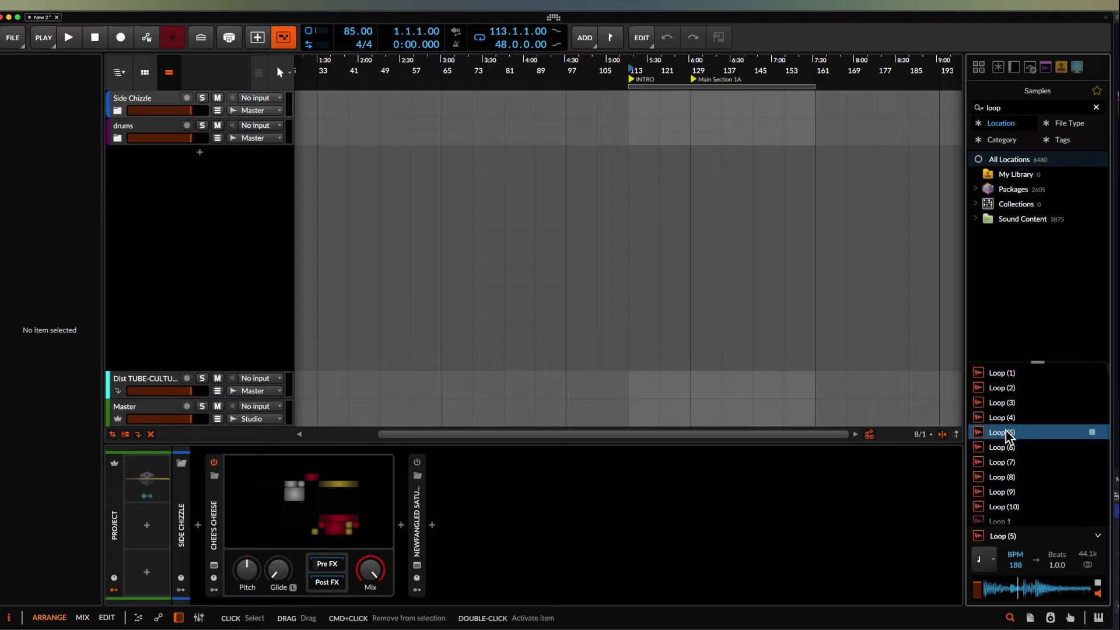
{"action": "left_click_drag", "start_coordinate": [1006, 431], "coordinate": [319, 192]}
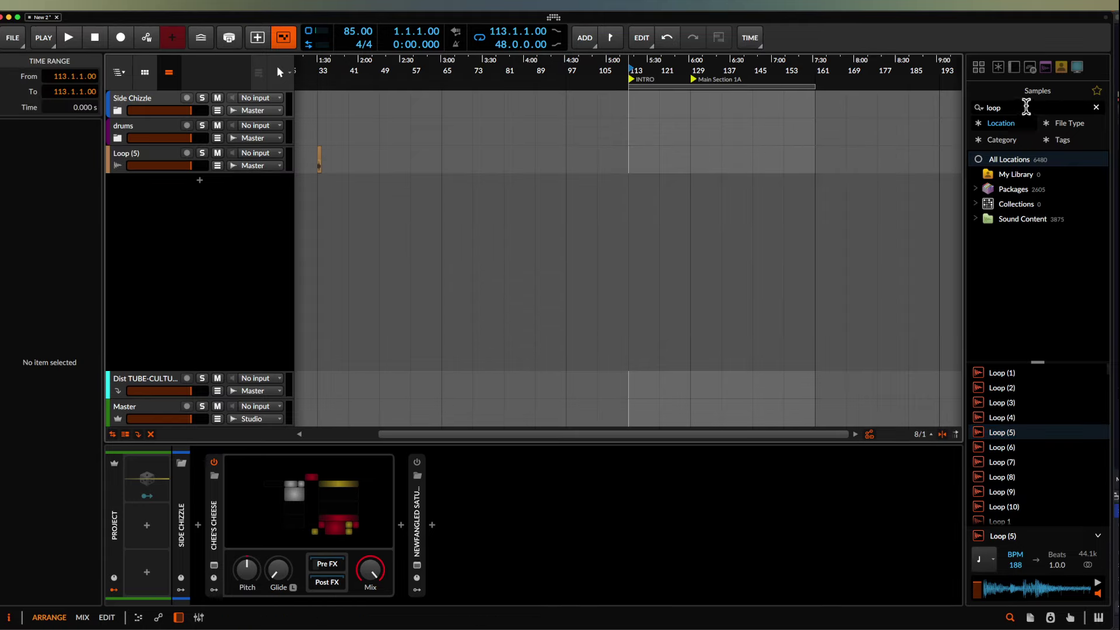
- Search the samples for "bass loop" and add 001 Bass Loop (170 BPM) [FX] on a new track at bar 33
{"action": "left_click", "coordinate": [1024, 105]}
{"action": "type", "text": "bass"}
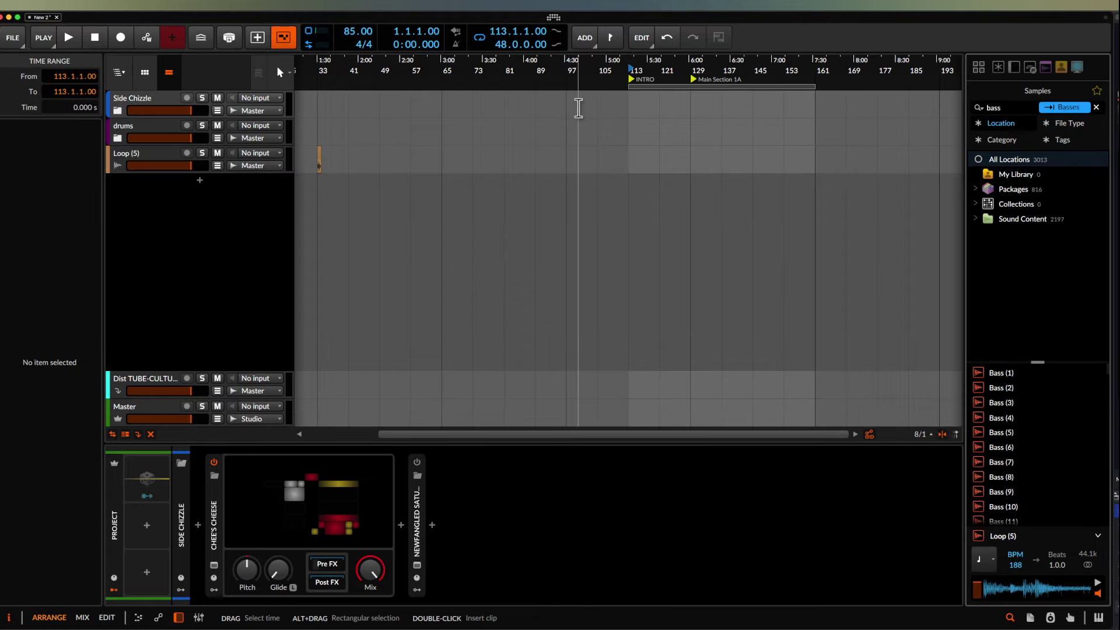
{"action": "type", "text": " loop"}
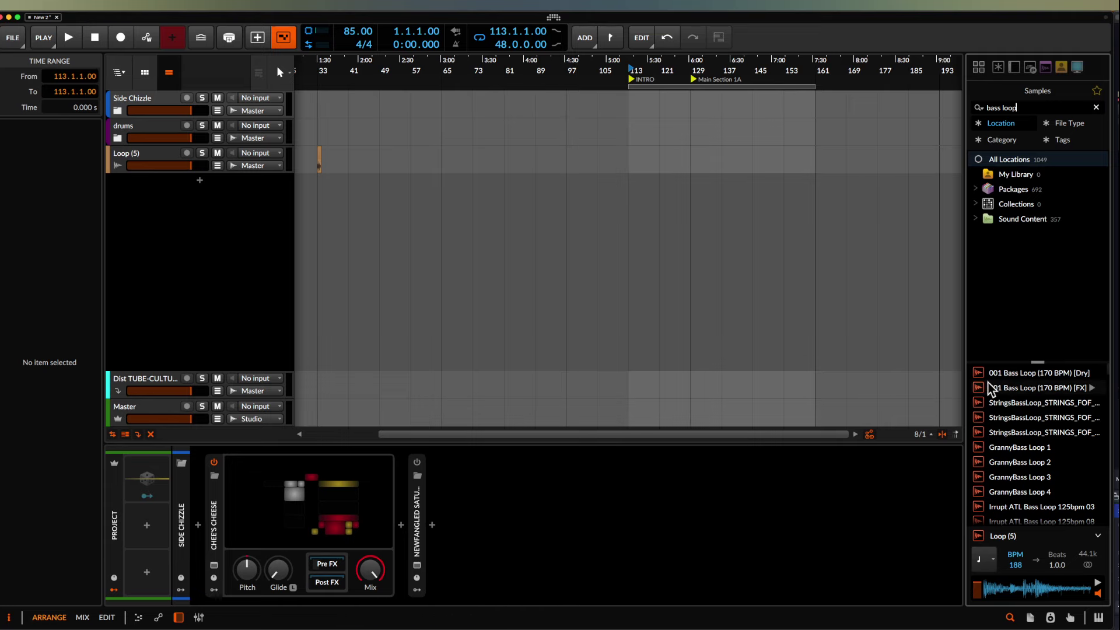
{"action": "left_click_drag", "start_coordinate": [1020, 388], "coordinate": [326, 192]}
{"action": "scroll", "coordinate": [321, 156], "scroll_direction": "up", "scroll_amount": 10}
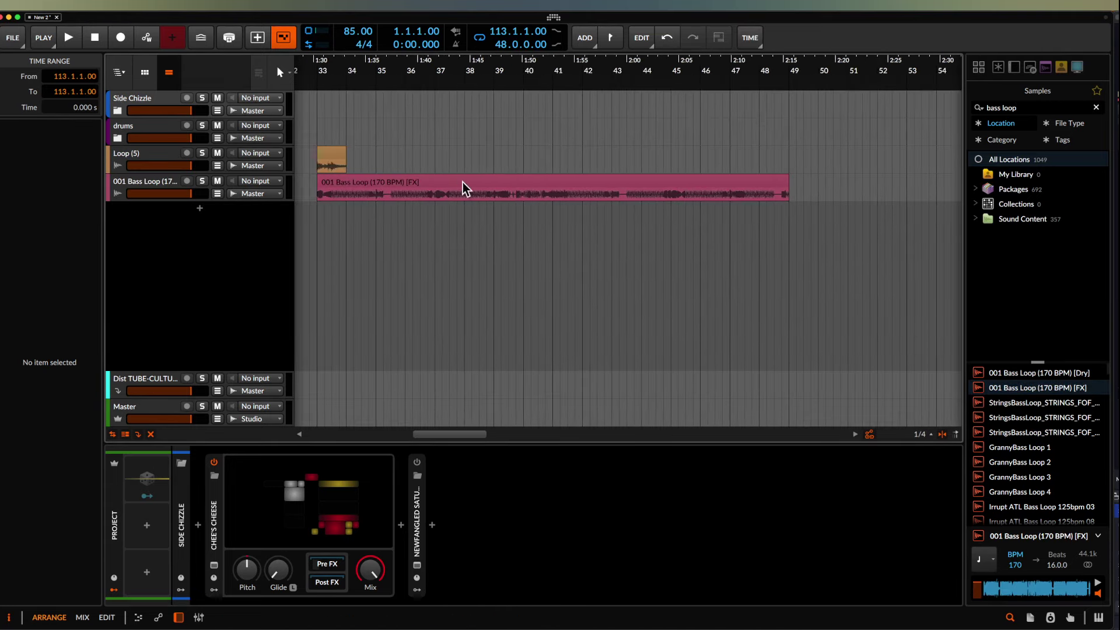
- Search the samples for "zw loop" and add ZW_SHV1_174_Pad_Loop_Ominous_Gm on a new track at bar 33
{"action": "left_click", "coordinate": [1013, 108]}
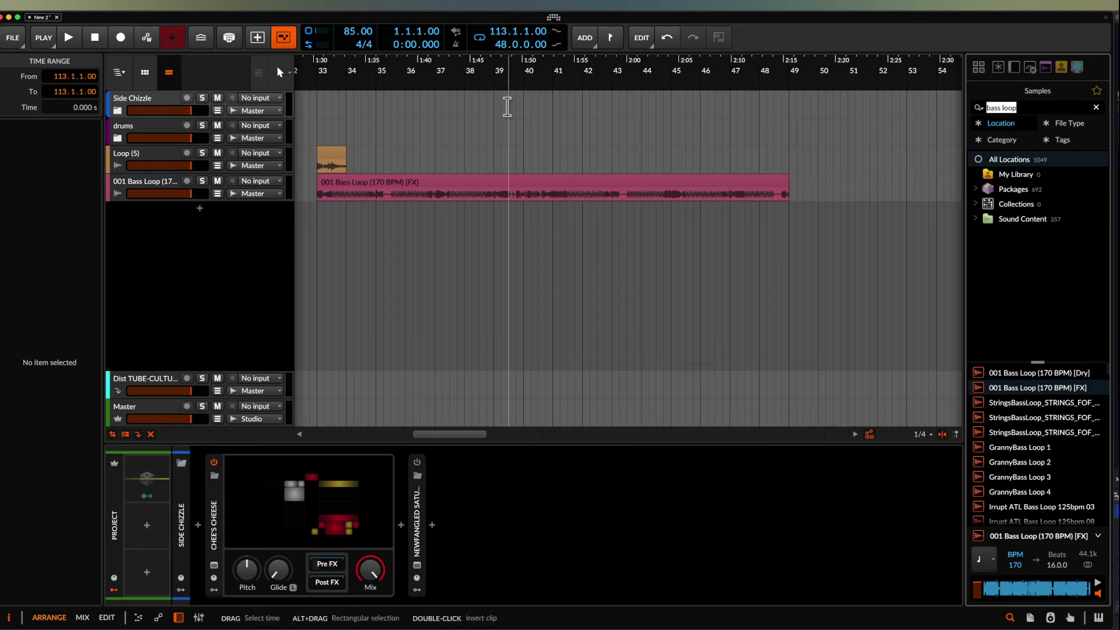
{"action": "type", "text": "z"}
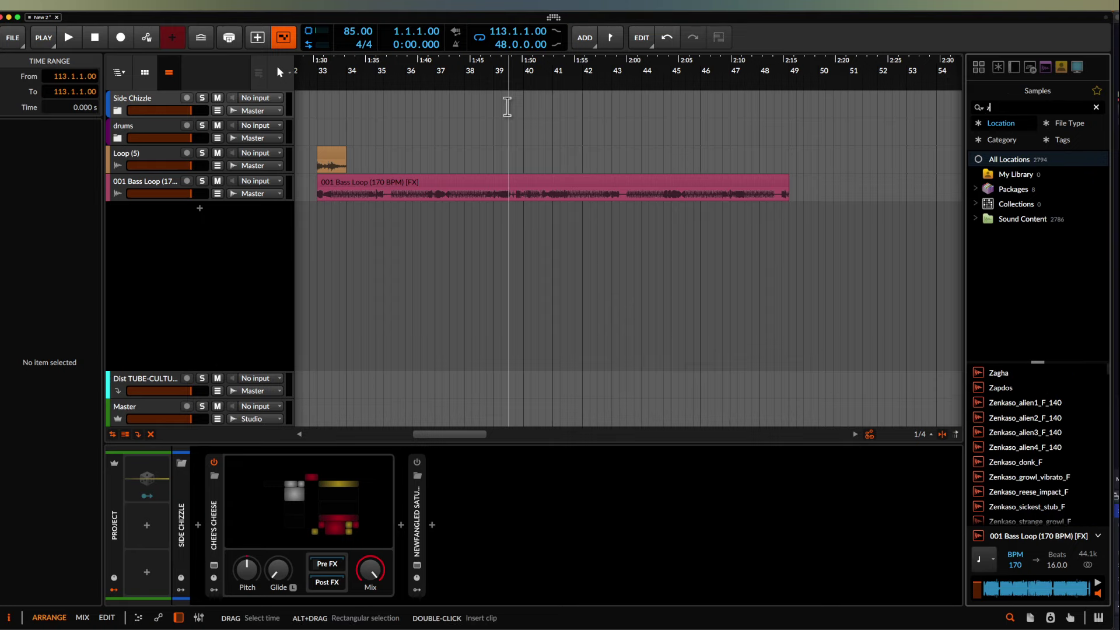
{"action": "type", "text": "w"}
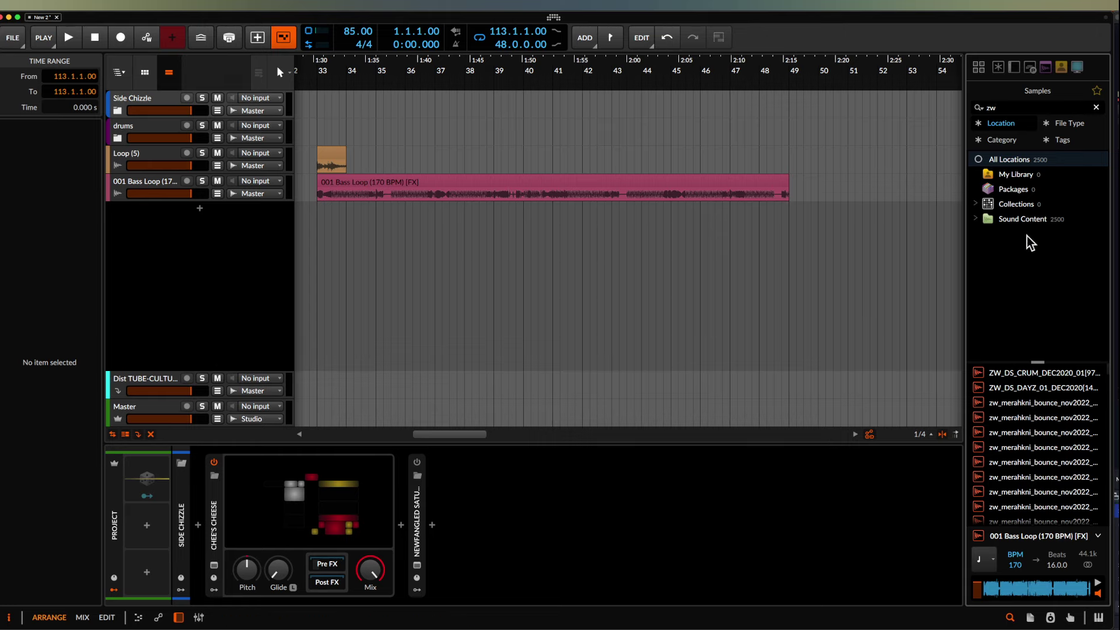
{"action": "type", "text": " loop"}
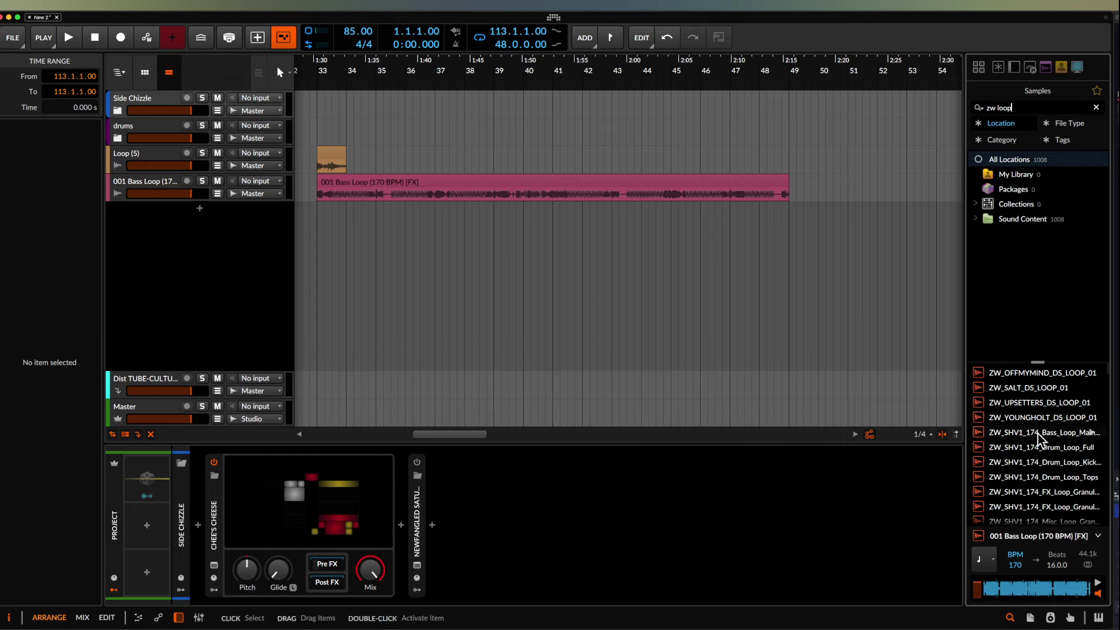
{"action": "scroll", "coordinate": [1046, 467], "scroll_direction": "down", "scroll_amount": 2}
{"action": "scroll", "coordinate": [1046, 467], "scroll_direction": "down", "scroll_amount": 5}
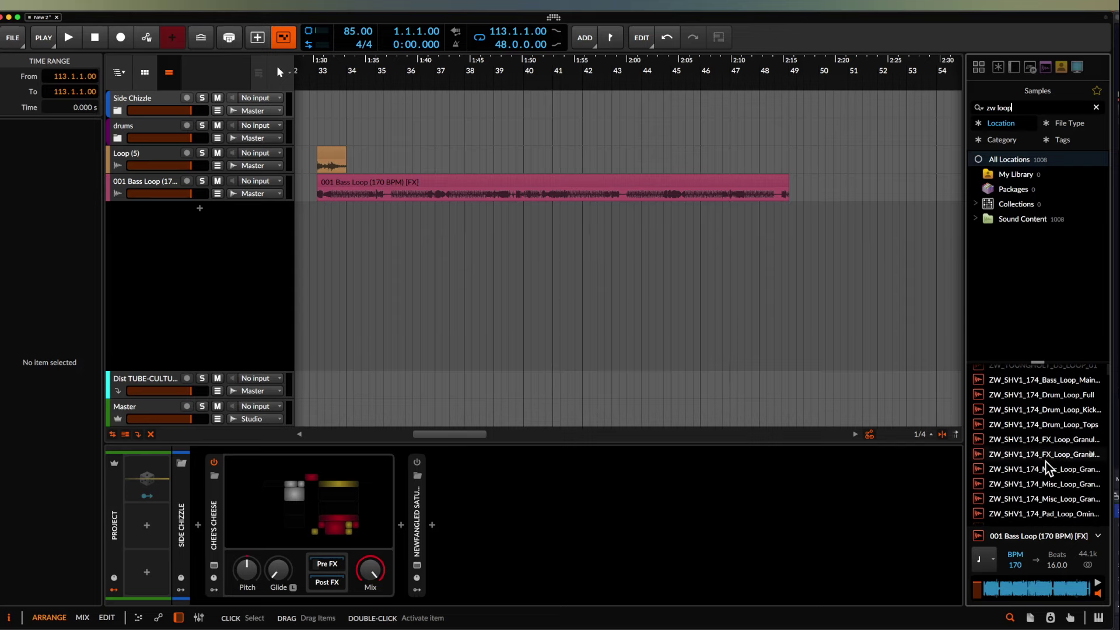
{"action": "left_click_drag", "start_coordinate": [1046, 465], "coordinate": [321, 230]}
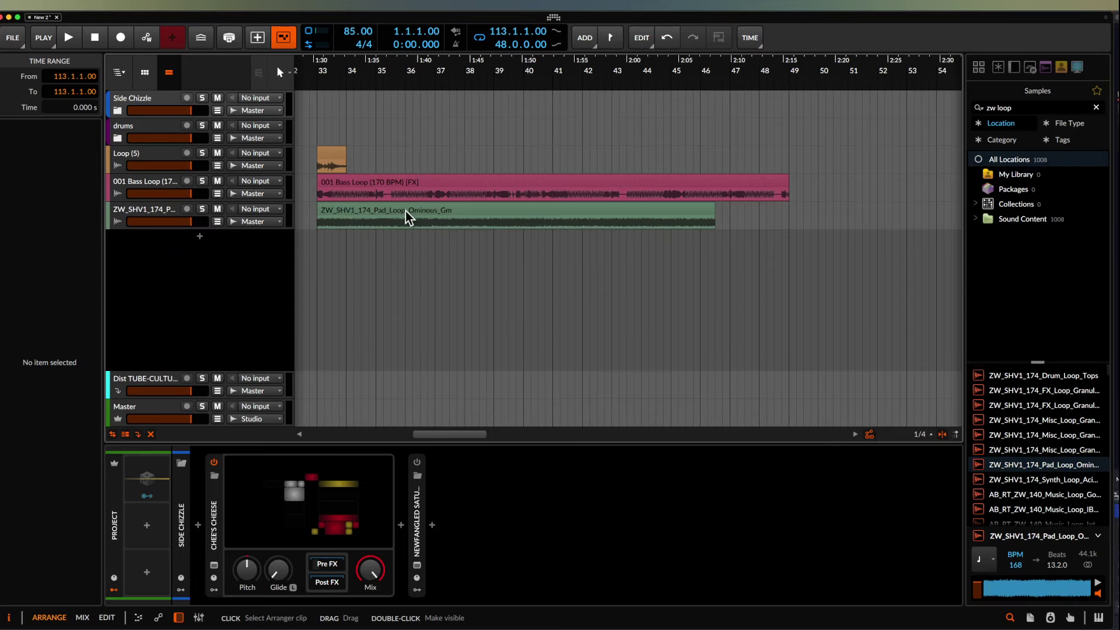
{"action": "scroll", "coordinate": [356, 181], "scroll_direction": "up", "scroll_amount": 5}
{"action": "scroll", "coordinate": [818, 207], "scroll_direction": "right", "scroll_amount": 3}
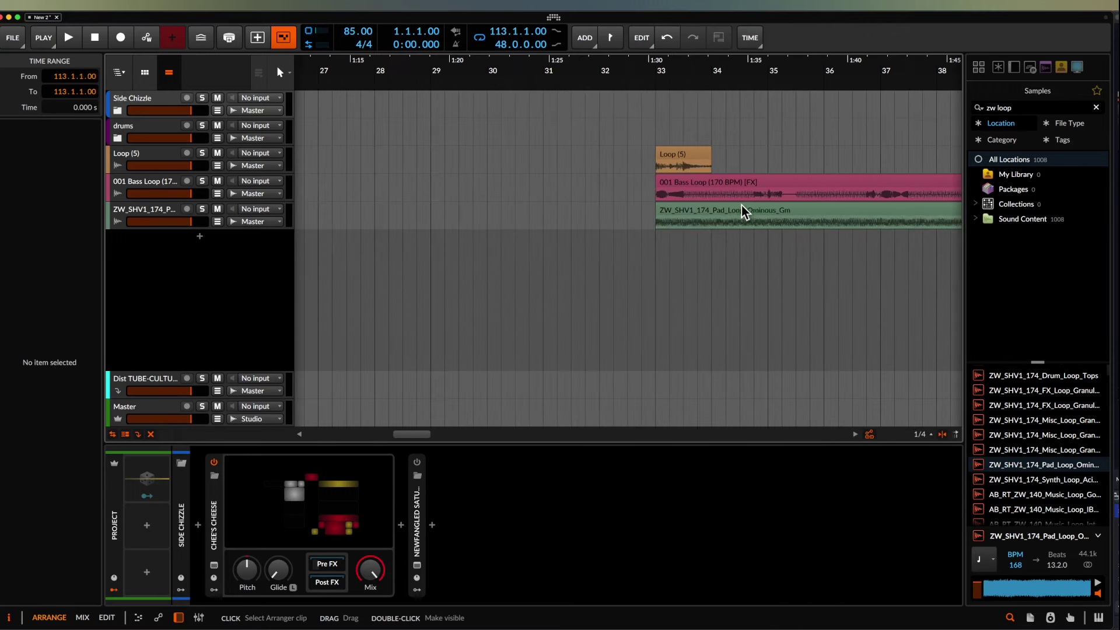
{"action": "scroll", "coordinate": [741, 206], "scroll_direction": "down", "scroll_amount": 5}
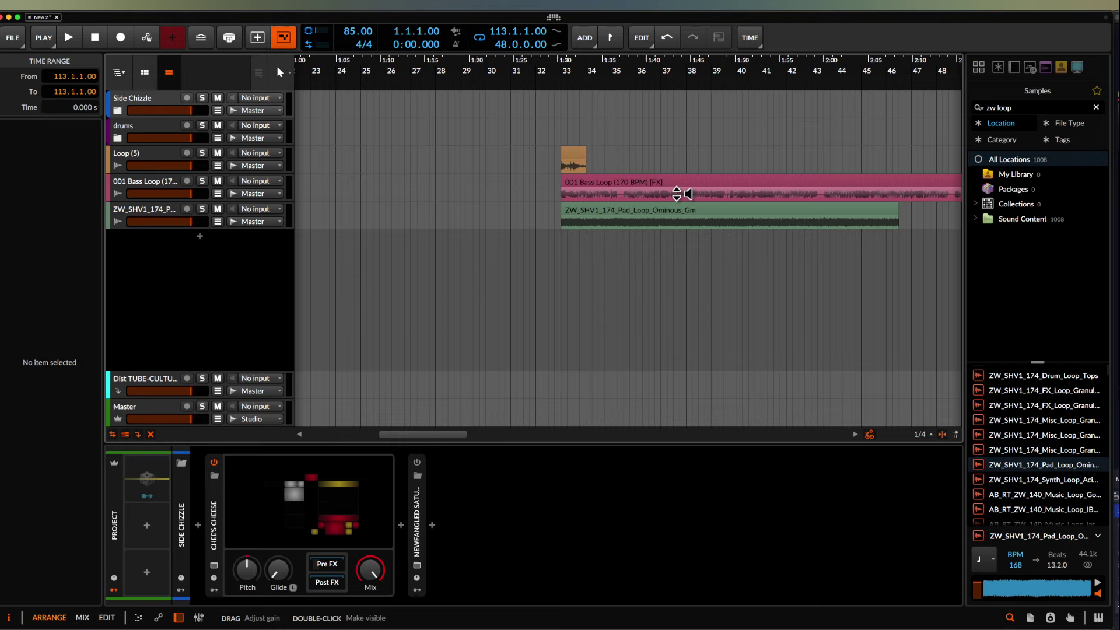
- Move the Loop (5) clip to bar 26, set the one-bar playback loop around it, and select its track
{"action": "left_click_drag", "start_coordinate": [580, 166], "coordinate": [402, 167]}
{"action": "left_click", "coordinate": [400, 158]}
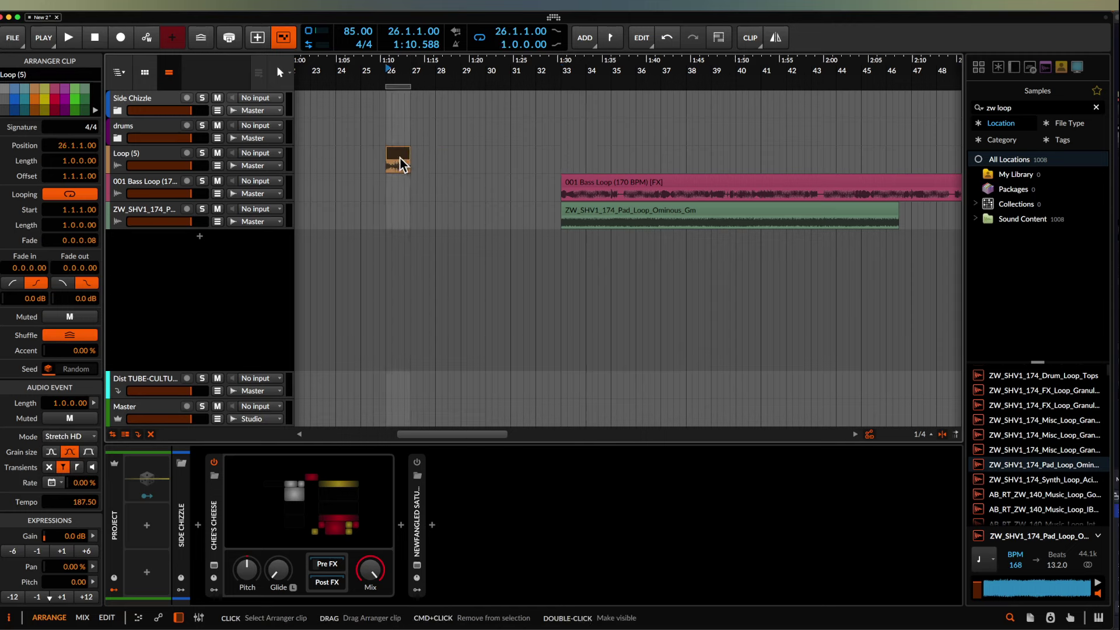
{"action": "left_click", "coordinate": [147, 161]}
- Lower the Loop (5) clip's gain to -3.0 dB and briefly play the loop to check it
{"action": "left_click", "coordinate": [395, 156]}
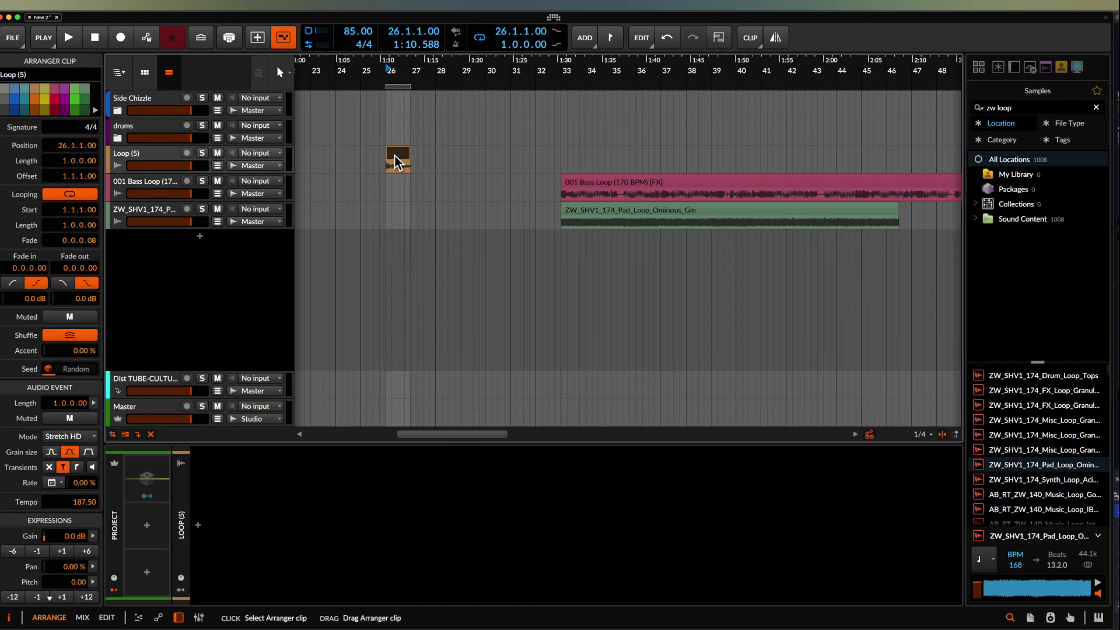
{"action": "left_click", "coordinate": [37, 551]}
{"action": "left_click", "coordinate": [36, 551]}
{"action": "left_click", "coordinate": [36, 551]}
{"action": "key", "text": "space"}
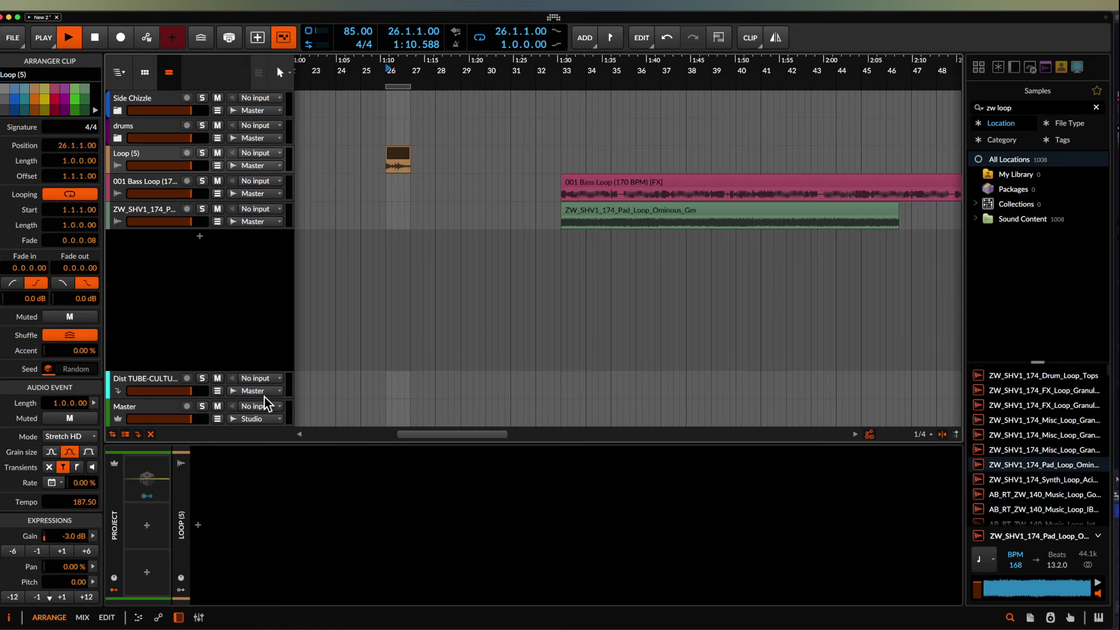
{"action": "key", "text": "space"}
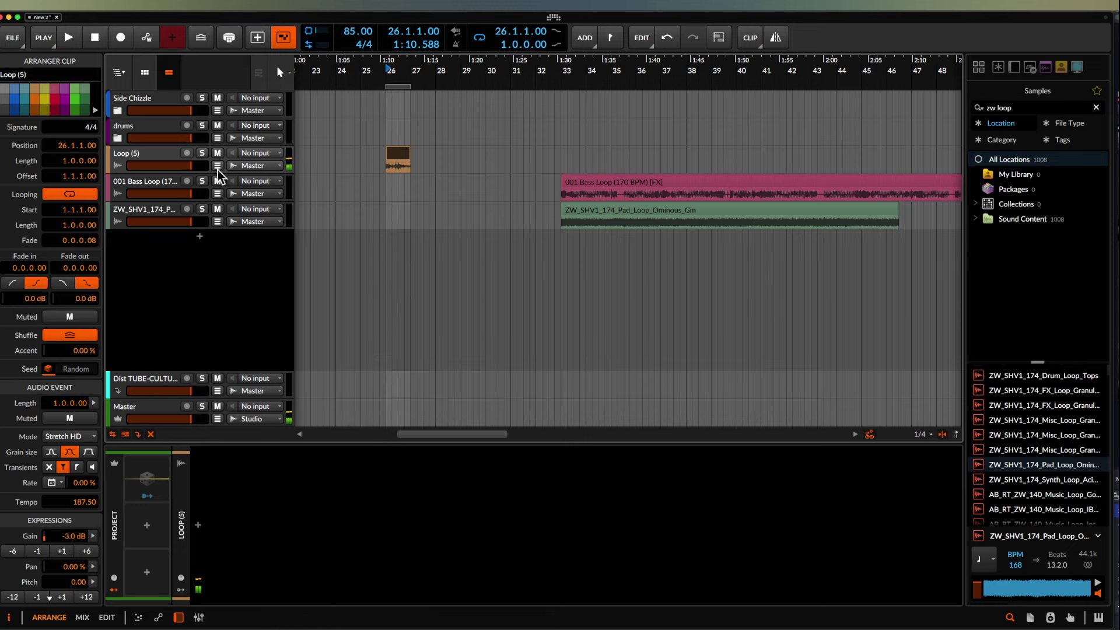
- Insert the Cluster Delay effect on the Loop (5) track
{"action": "left_click", "coordinate": [156, 158]}
{"action": "left_click", "coordinate": [198, 528]}
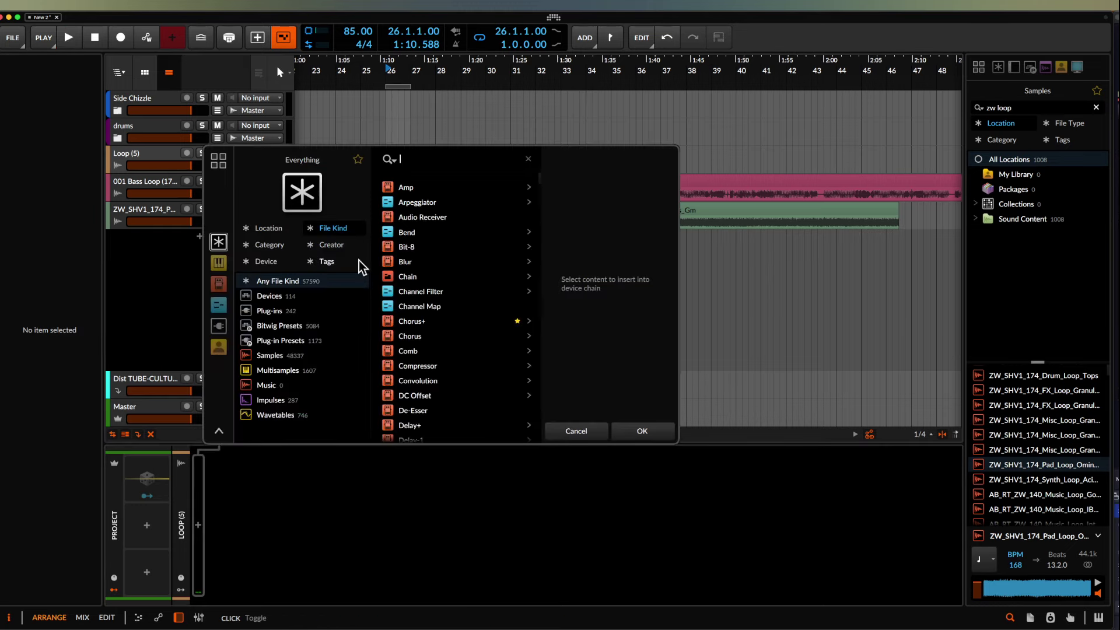
{"action": "type", "text": "delay"}
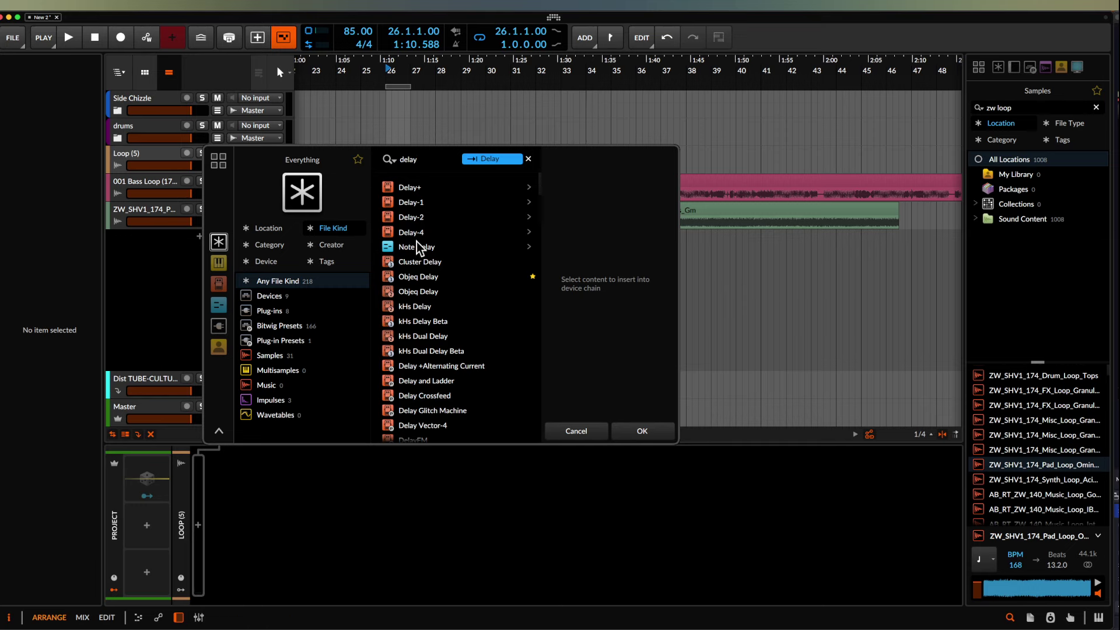
{"action": "left_click", "coordinate": [414, 262]}
{"action": "left_click", "coordinate": [642, 431]}
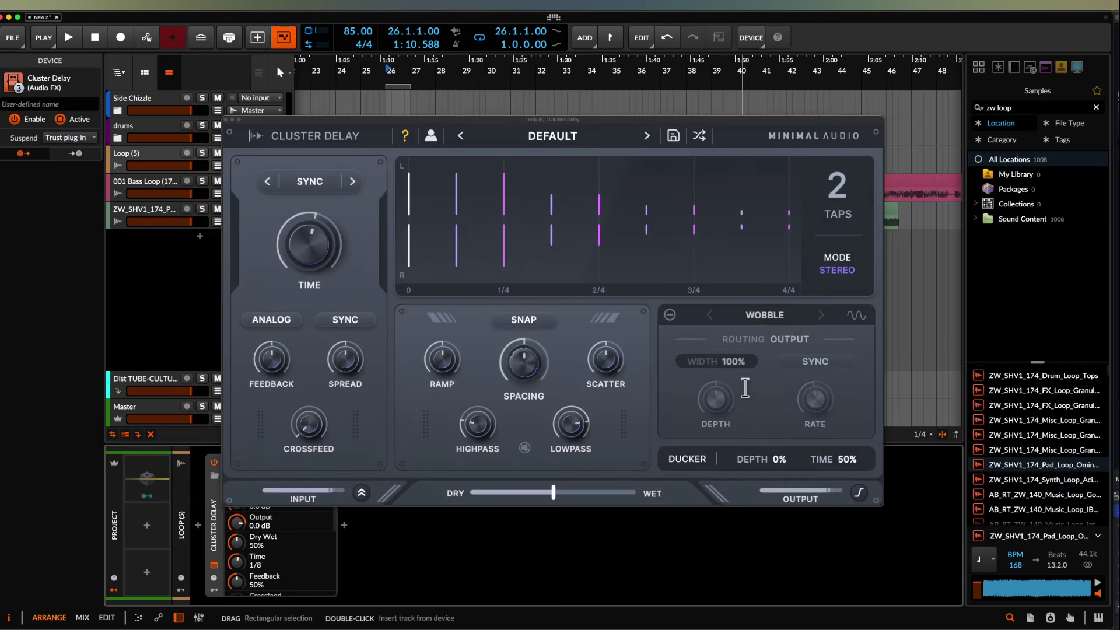
- Set Cluster Delay's dry/wet mix to 100% wet and move its window clear of the Loop (5) clip
{"action": "left_click_drag", "start_coordinate": [619, 493], "coordinate": [657, 493]}
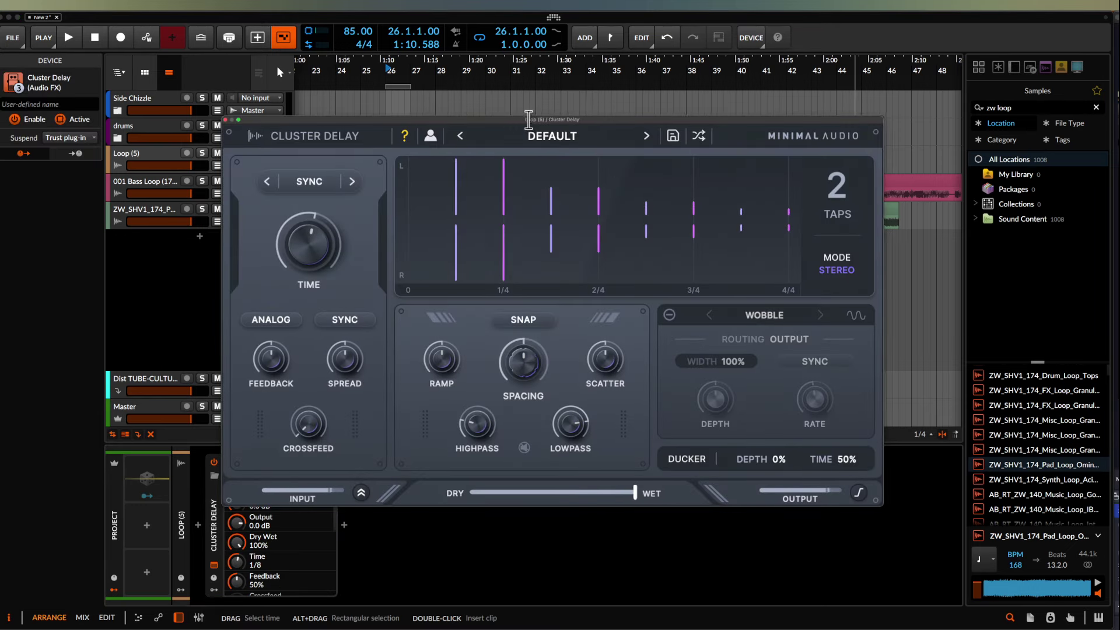
{"action": "left_click_drag", "start_coordinate": [528, 120], "coordinate": [571, 201]}
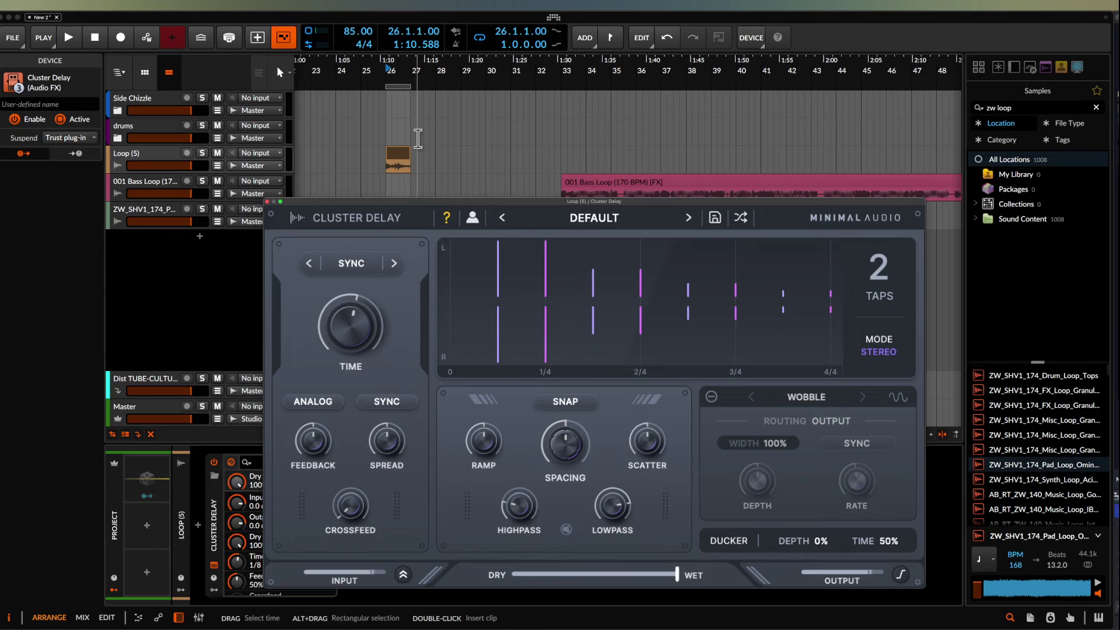
{"action": "left_click_drag", "start_coordinate": [352, 214], "coordinate": [254, 197]}
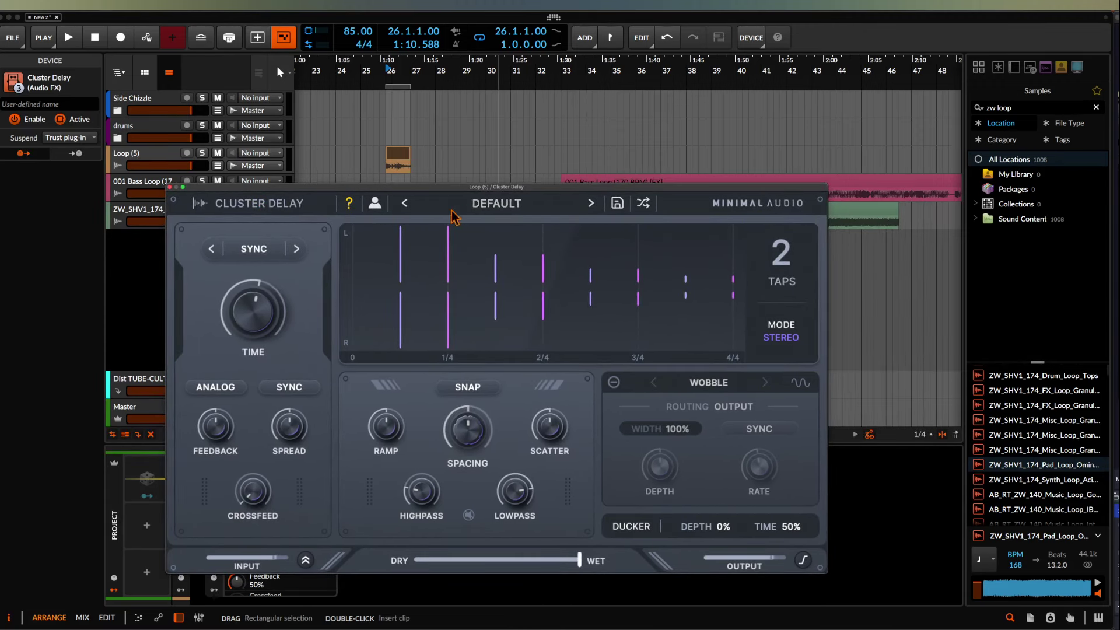
- Switch Cluster Delay's time mode to Free and, with the loop playing, sweep the delay time down to 1.00 ms and back up
{"action": "left_click", "coordinate": [211, 249]}
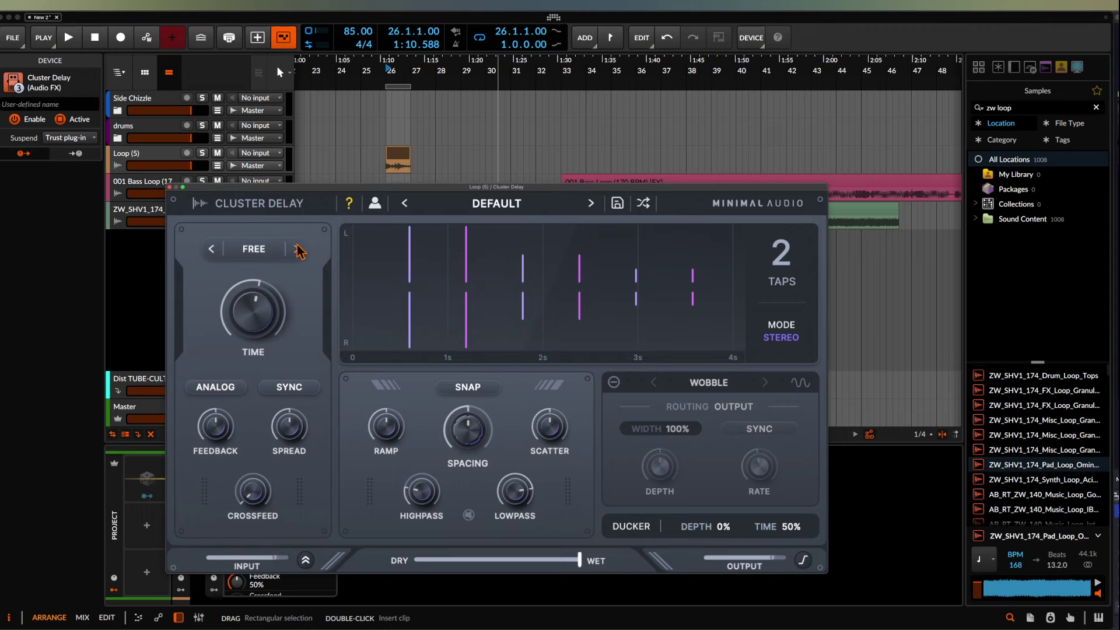
{"action": "left_click", "coordinate": [381, 158]}
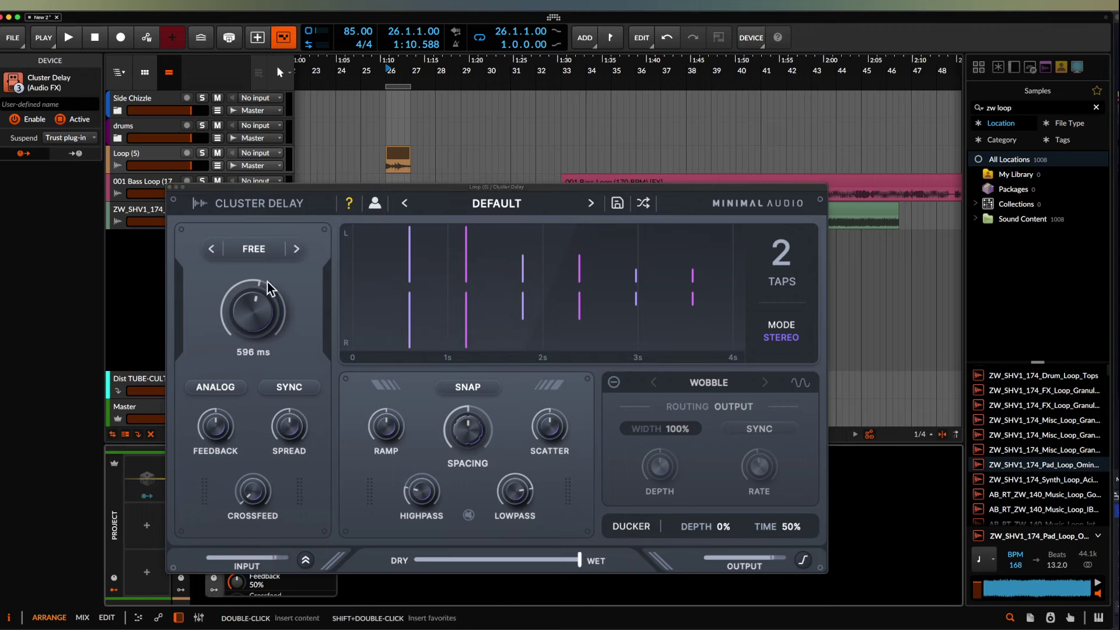
{"action": "left_click_drag", "start_coordinate": [257, 320], "coordinate": [250, 374]}
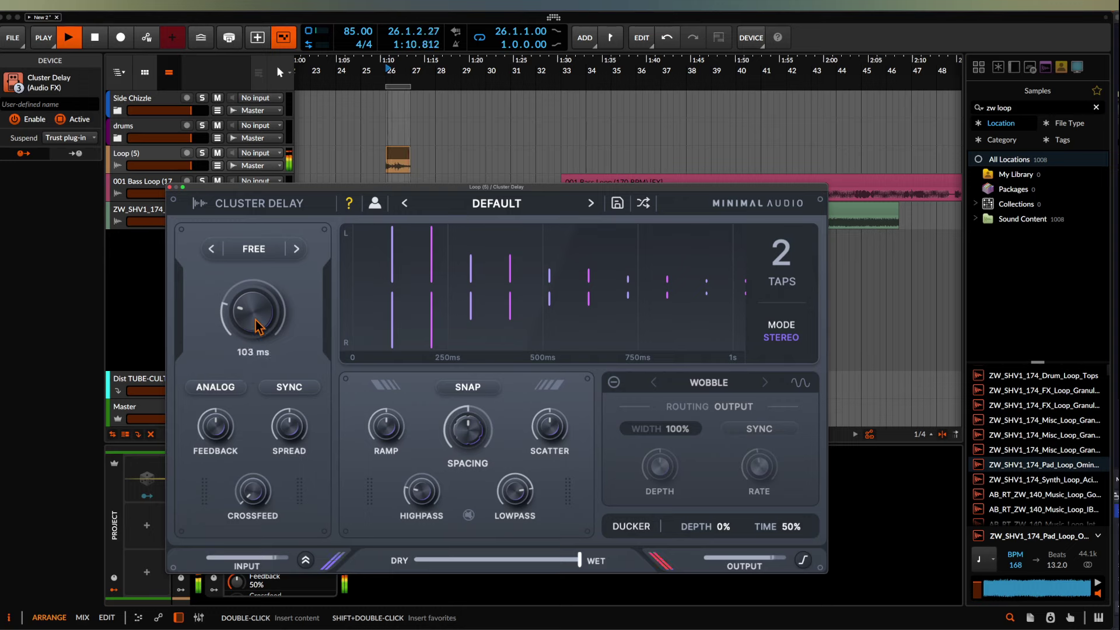
{"action": "left_click_drag", "start_coordinate": [257, 326], "coordinate": [257, 236]}
{"action": "left_click_drag", "start_coordinate": [268, 303], "coordinate": [237, 519]}
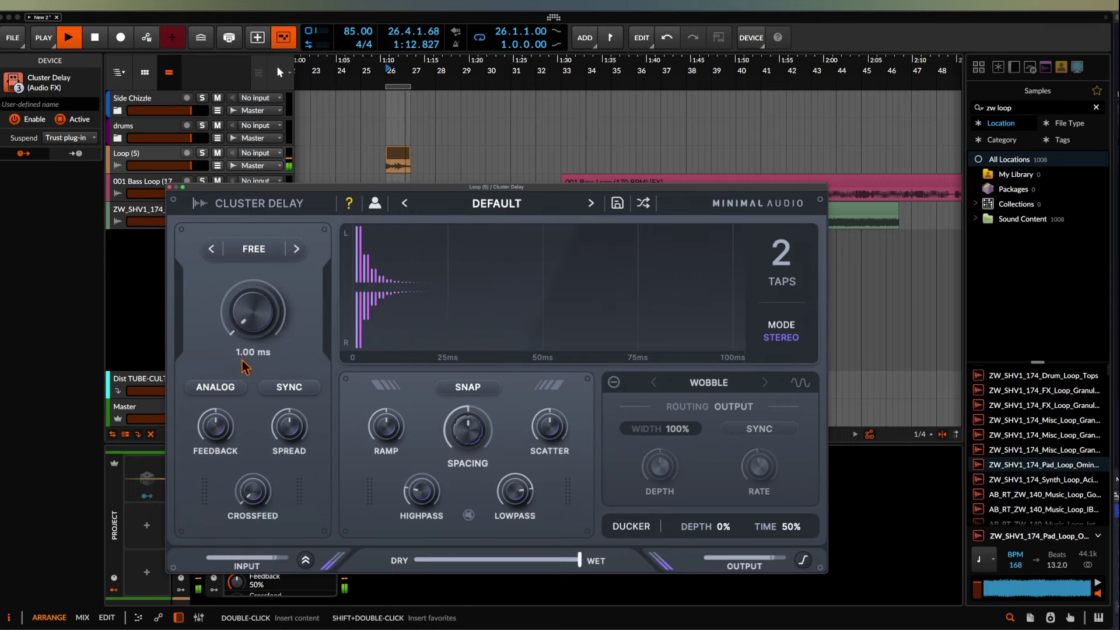
{"action": "left_click_drag", "start_coordinate": [251, 320], "coordinate": [253, 236]}
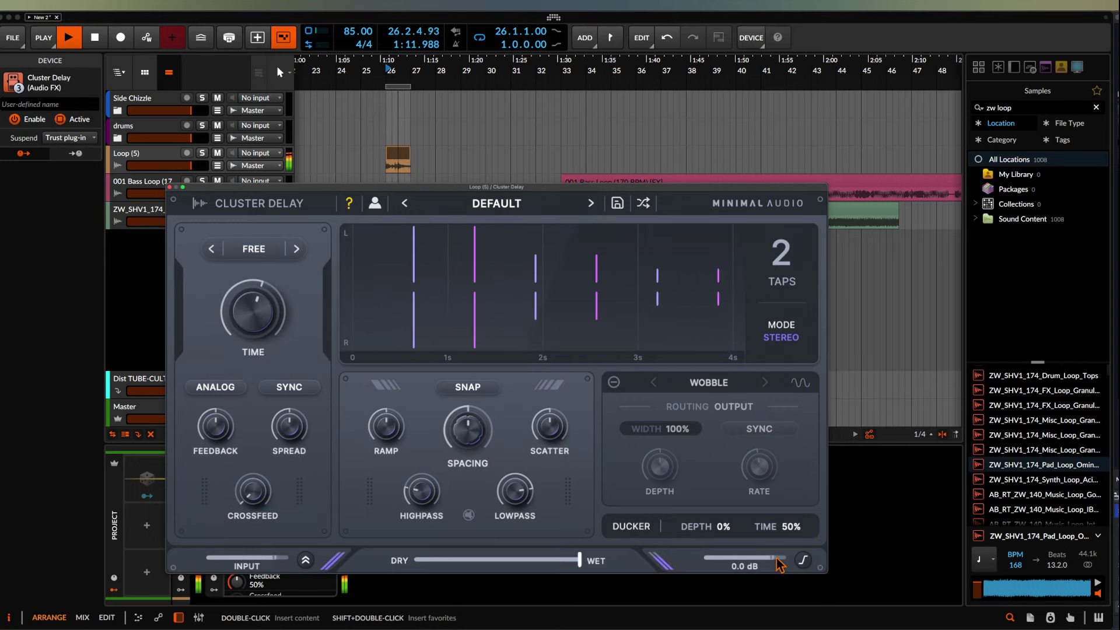
- Enable the output clipping curve, sweep the delay time down to 1.00 ms again, and raise it to about 1.5 s
{"action": "left_click_drag", "start_coordinate": [276, 337], "coordinate": [261, 494]}
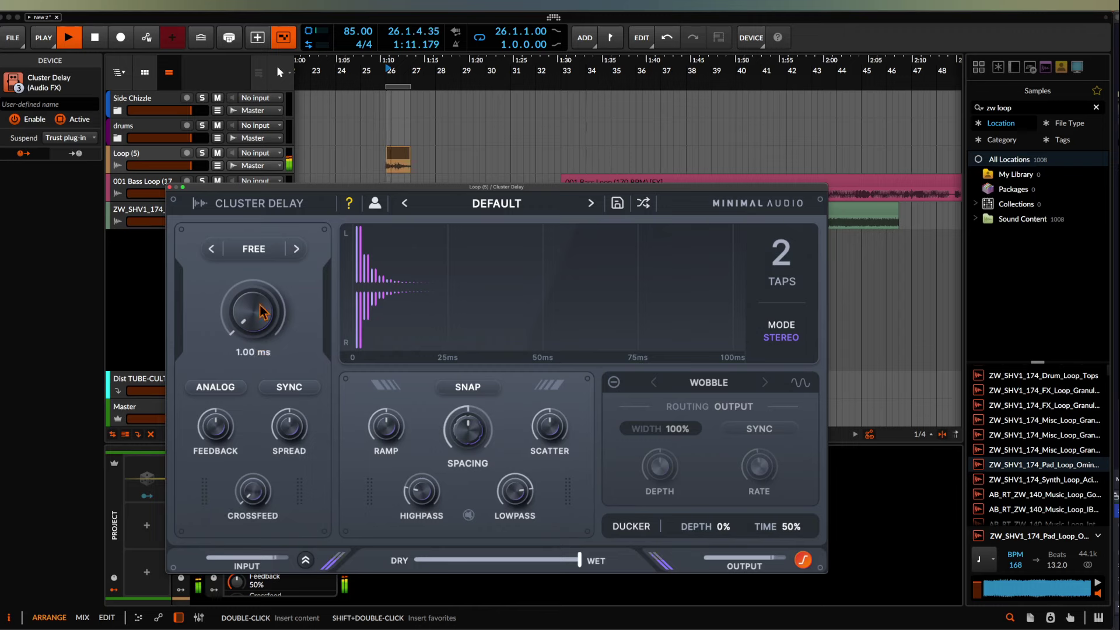
{"action": "left_click_drag", "start_coordinate": [261, 312], "coordinate": [257, 240]}
{"action": "left_click_drag", "start_coordinate": [252, 299], "coordinate": [255, 385]}
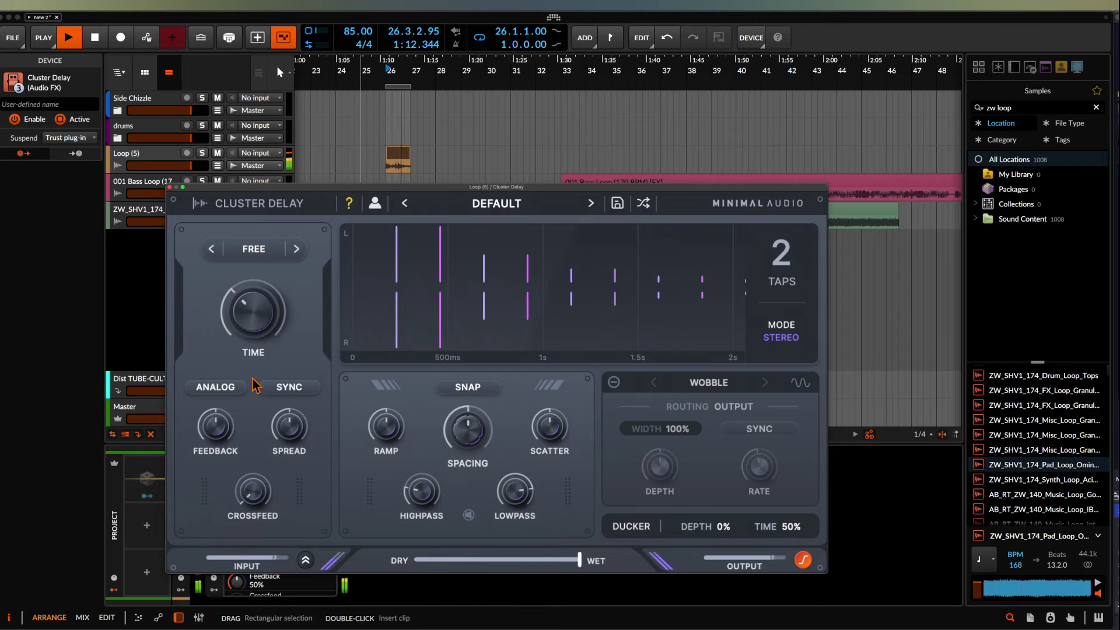
{"action": "left_click_drag", "start_coordinate": [257, 321], "coordinate": [530, 395]}
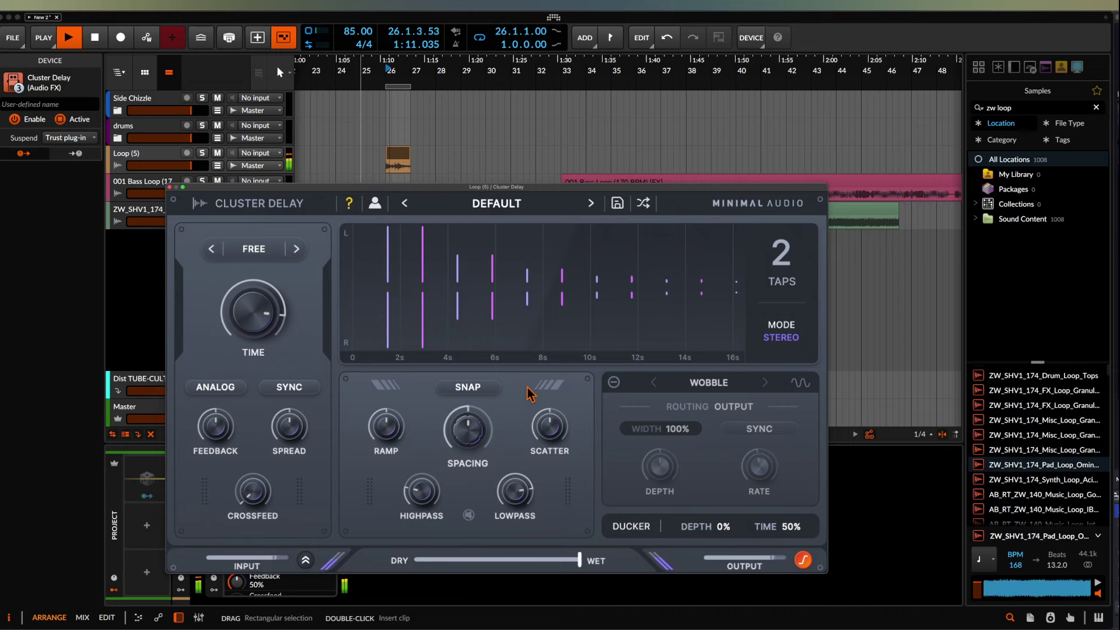
- Turn on Cluster Delay's modulation effect and change its type to Frequency Shift
{"action": "left_click", "coordinate": [629, 403]}
{"action": "left_click", "coordinate": [668, 394]}
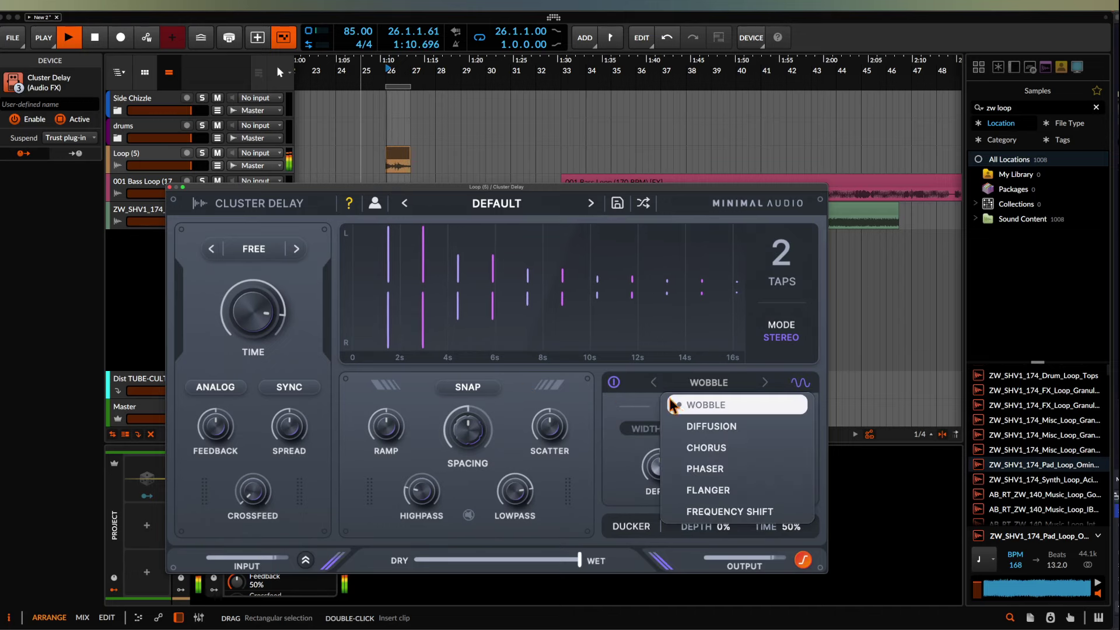
{"action": "left_click", "coordinate": [718, 511]}
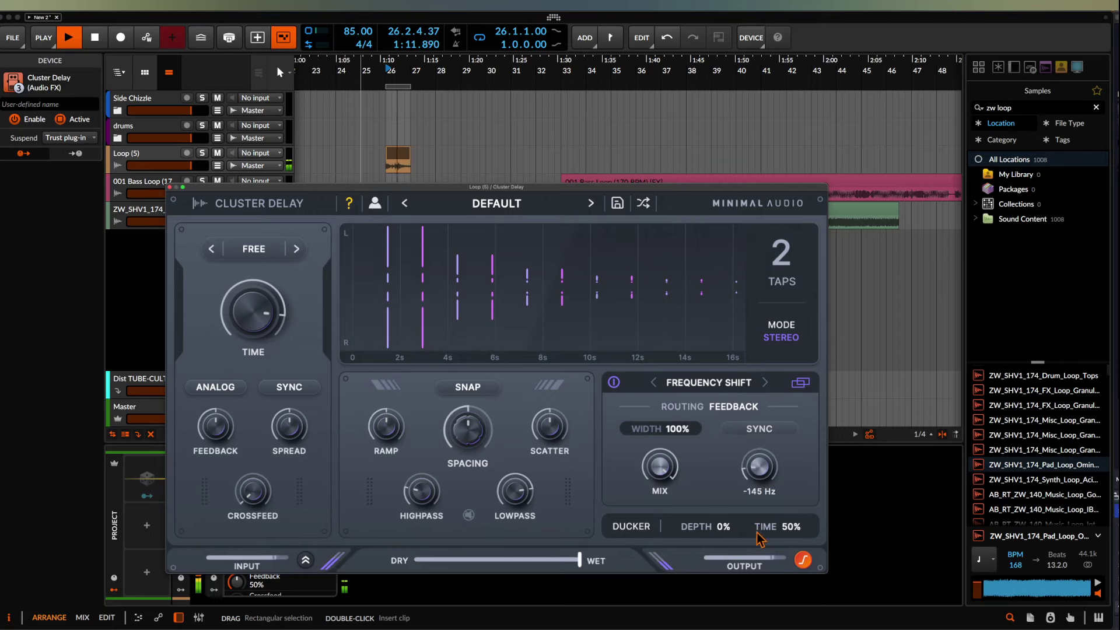
- Lower Cluster Delay's delay time to 114 ms, close its window and stop playback
{"action": "left_click_drag", "start_coordinate": [253, 312], "coordinate": [264, 421]}
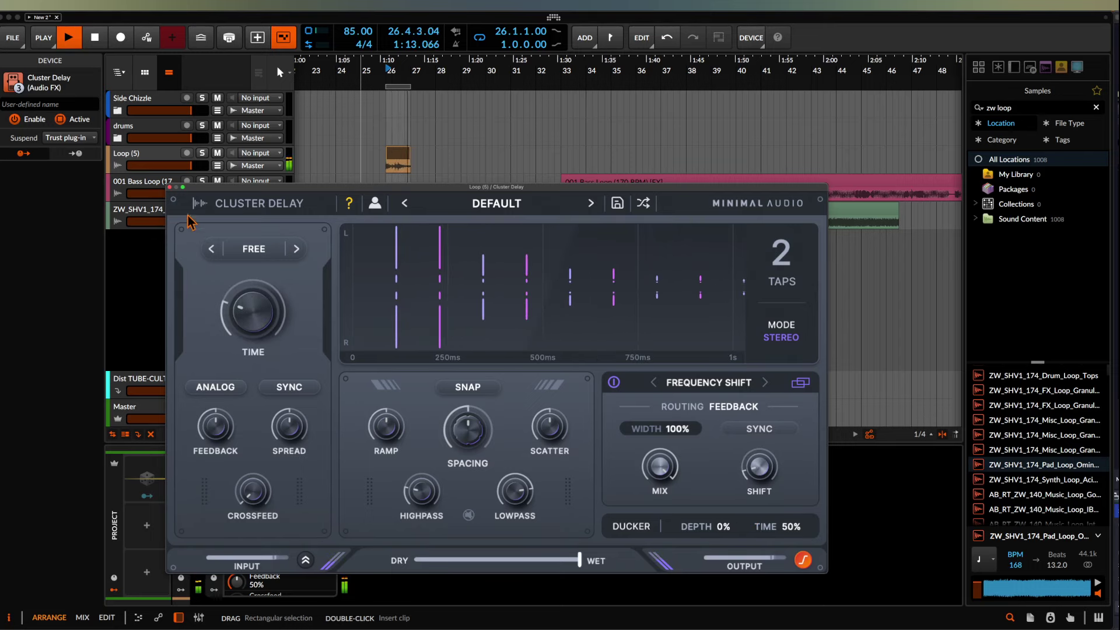
{"action": "left_click", "coordinate": [170, 187]}
{"action": "key", "text": "space"}
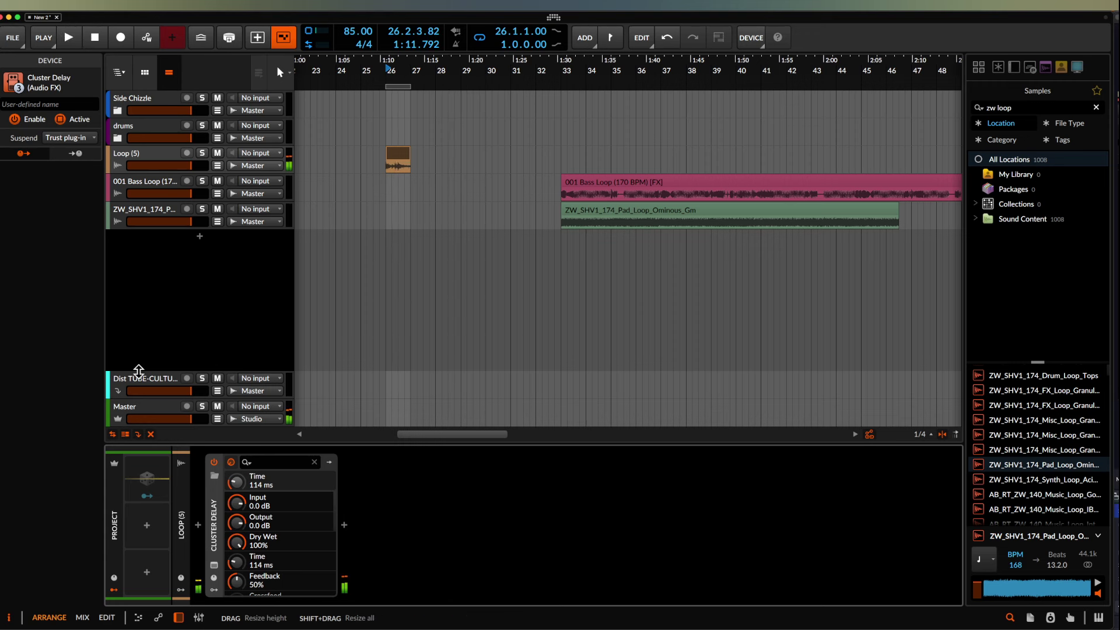
- Bring the audio captured by Rolling Sampler on the Master track into a new track and place the clip at bar 53
{"action": "left_click", "coordinate": [148, 408]}
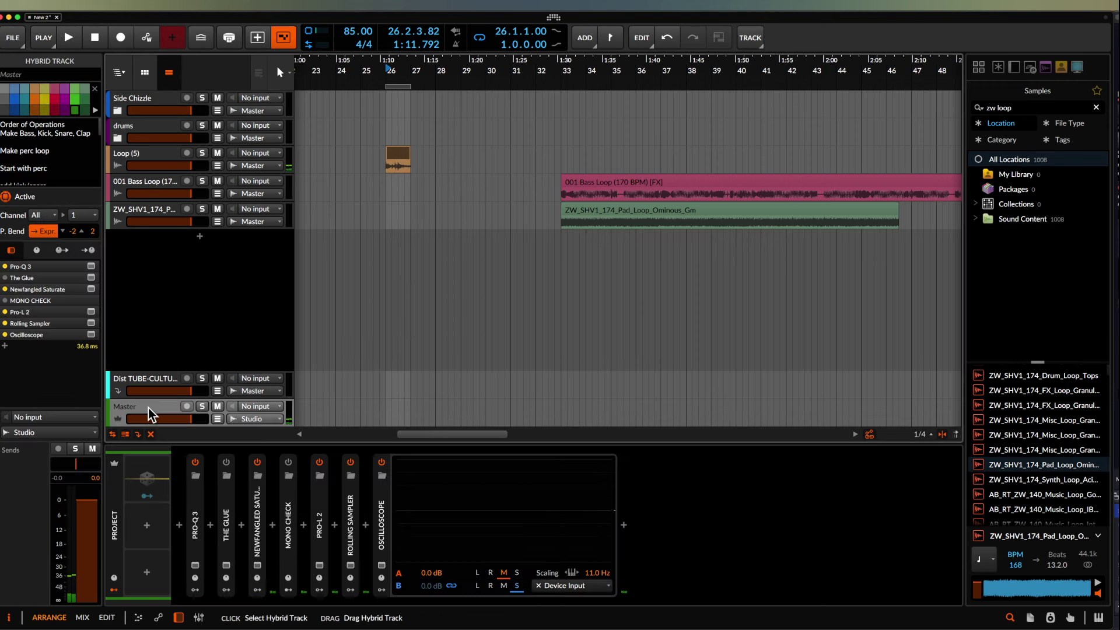
{"action": "left_click", "coordinate": [352, 565]}
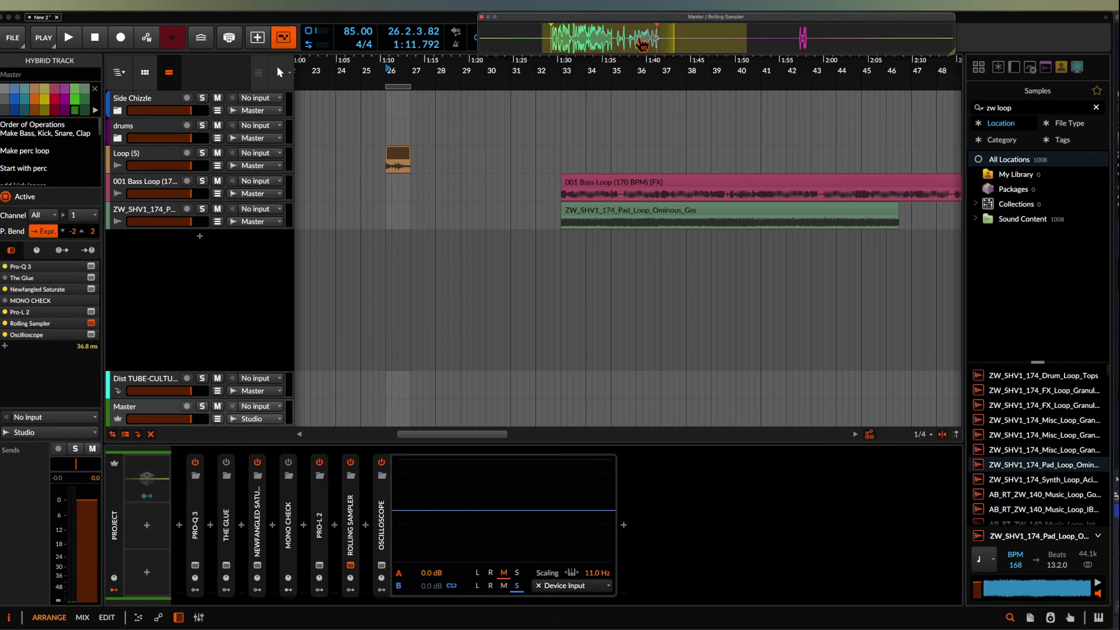
{"action": "left_click_drag", "start_coordinate": [586, 50], "coordinate": [380, 309]}
{"action": "scroll", "coordinate": [380, 309], "scroll_direction": "down", "scroll_amount": 3}
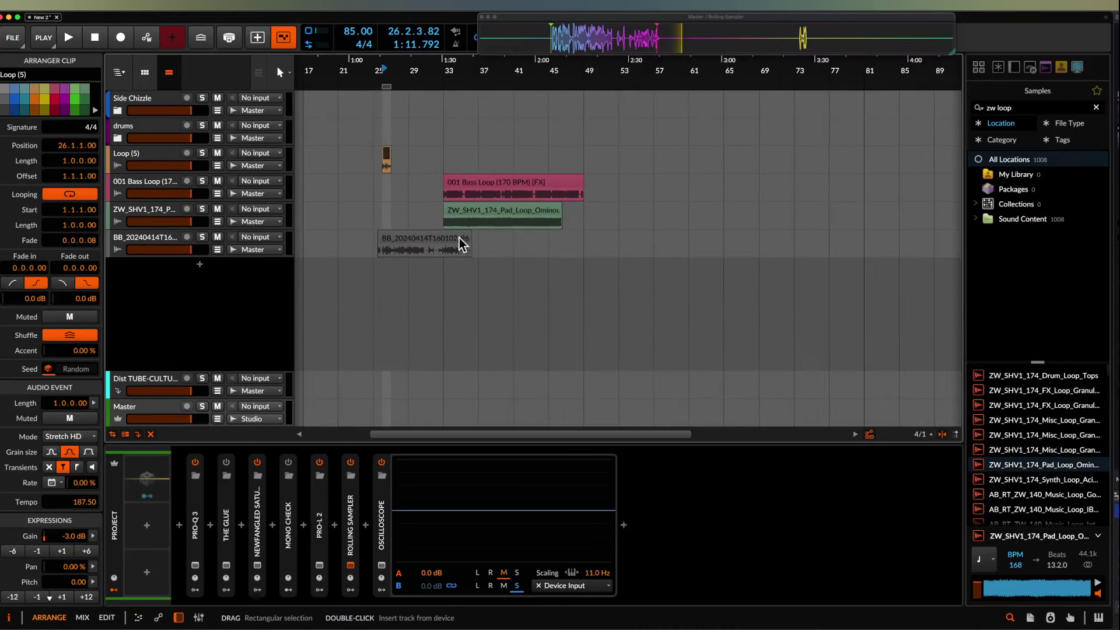
{"action": "left_click_drag", "start_coordinate": [460, 237], "coordinate": [671, 244]}
{"action": "scroll", "coordinate": [671, 243], "scroll_direction": "up", "scroll_amount": 10}
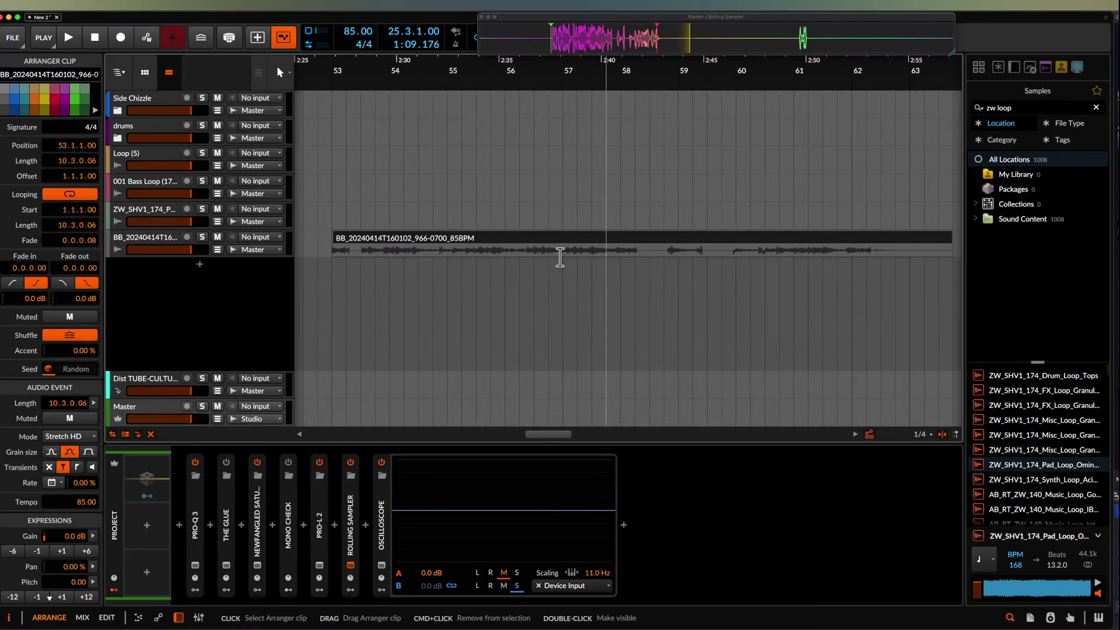
- Play the captured BB_20240414 clip from 54.4.2 and inspect its waveform around bar 56
{"action": "scroll", "coordinate": [402, 251], "scroll_direction": "up", "scroll_amount": 3}
{"action": "scroll", "coordinate": [403, 249], "scroll_direction": "down", "scroll_amount": 3}
{"action": "left_click", "coordinate": [402, 250]}
{"action": "key", "text": "space"}
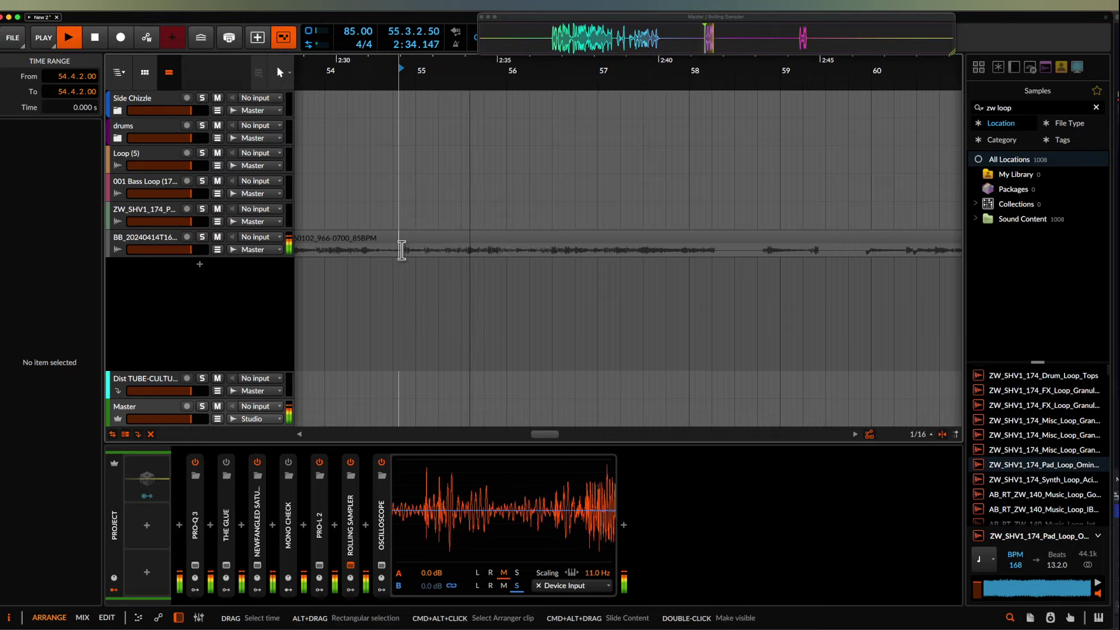
{"action": "key", "text": "space"}
{"action": "scroll", "coordinate": [491, 239], "scroll_direction": "up", "scroll_amount": 3}
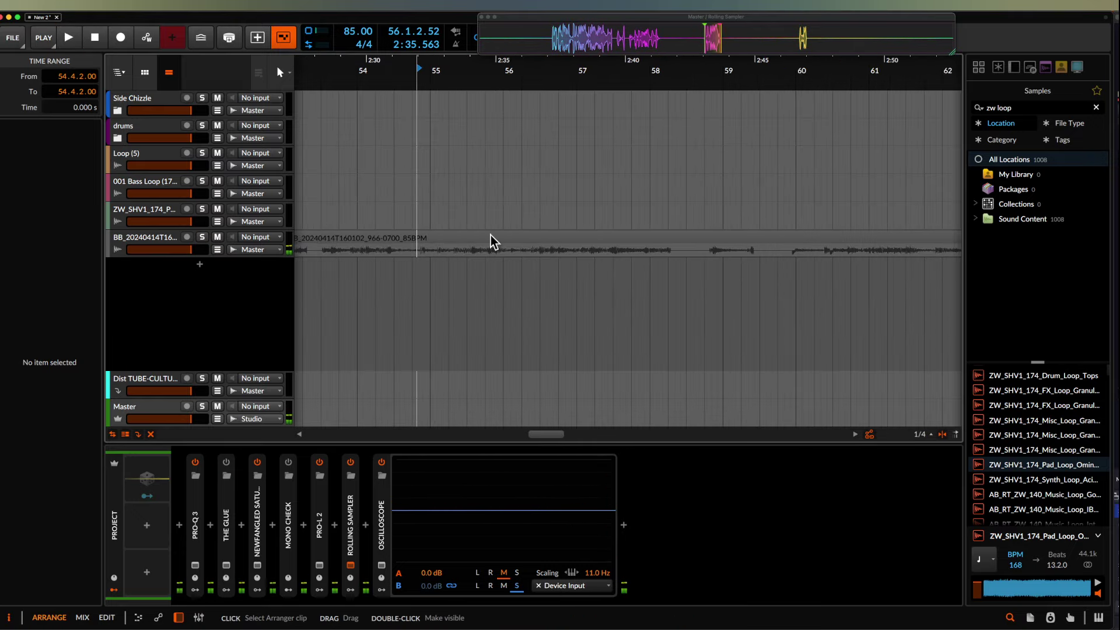
{"action": "scroll", "coordinate": [539, 236], "scroll_direction": "up", "scroll_amount": 3}
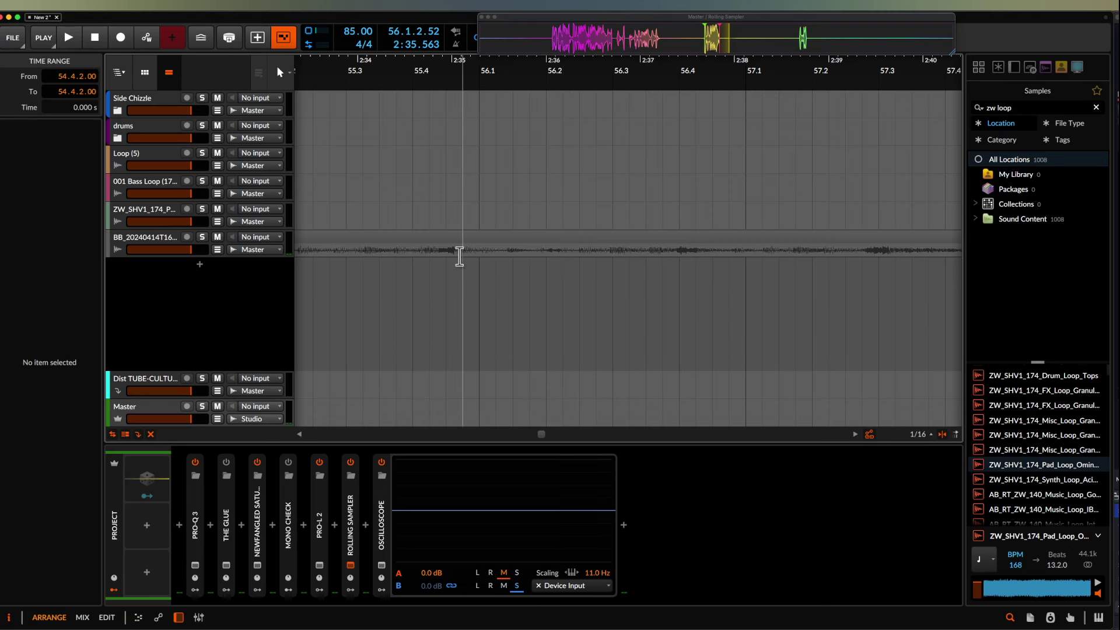
{"action": "scroll", "coordinate": [455, 252], "scroll_direction": "down", "scroll_amount": 6}
- Look through the later part of the captured clip and play it from 59.4.4
{"action": "left_click", "coordinate": [462, 242]}
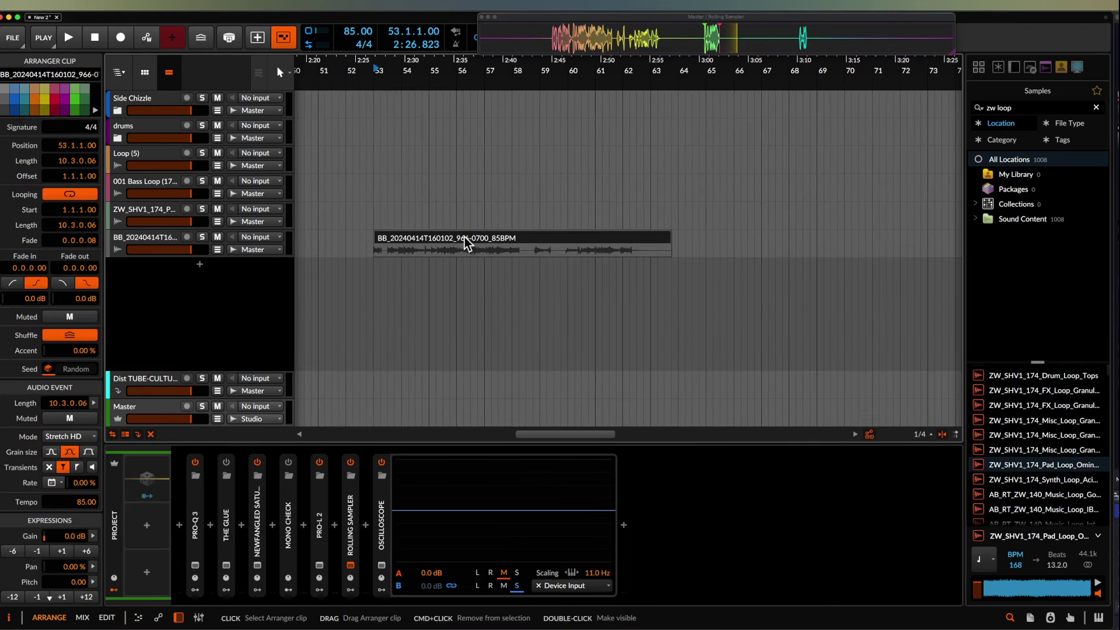
{"action": "left_click", "coordinate": [152, 245]}
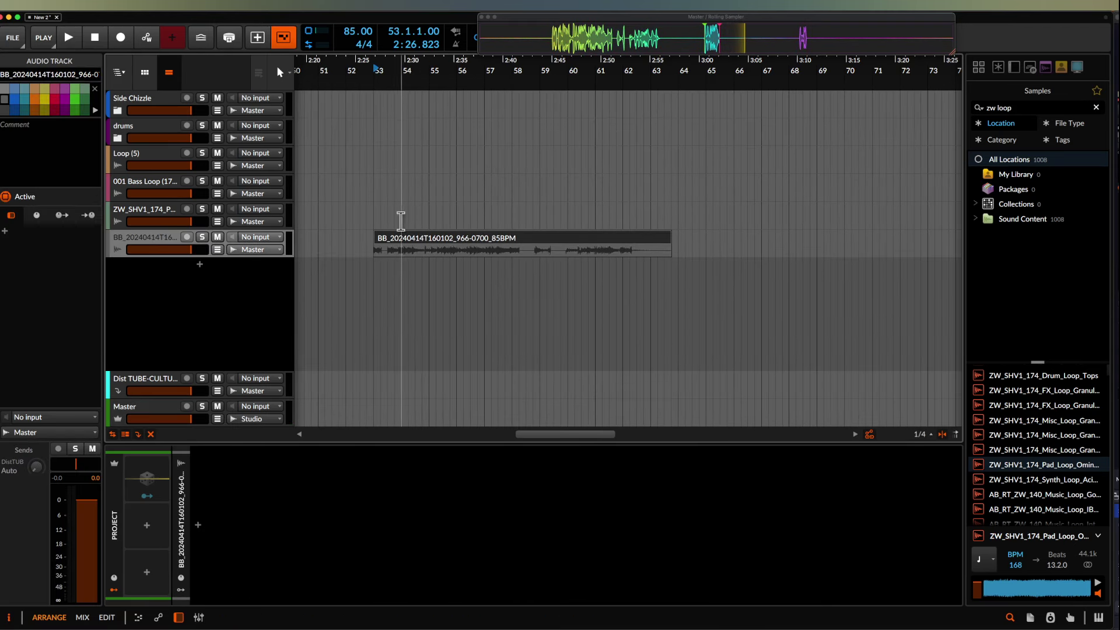
{"action": "left_click", "coordinate": [433, 236]}
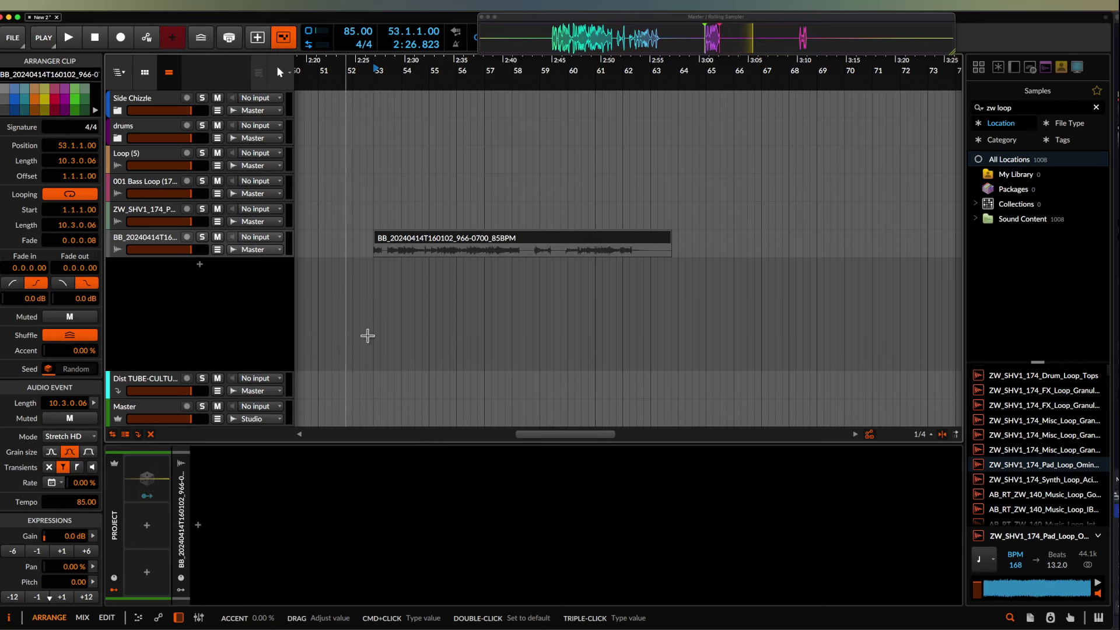
{"action": "scroll", "coordinate": [551, 260], "scroll_direction": "up", "scroll_amount": 8}
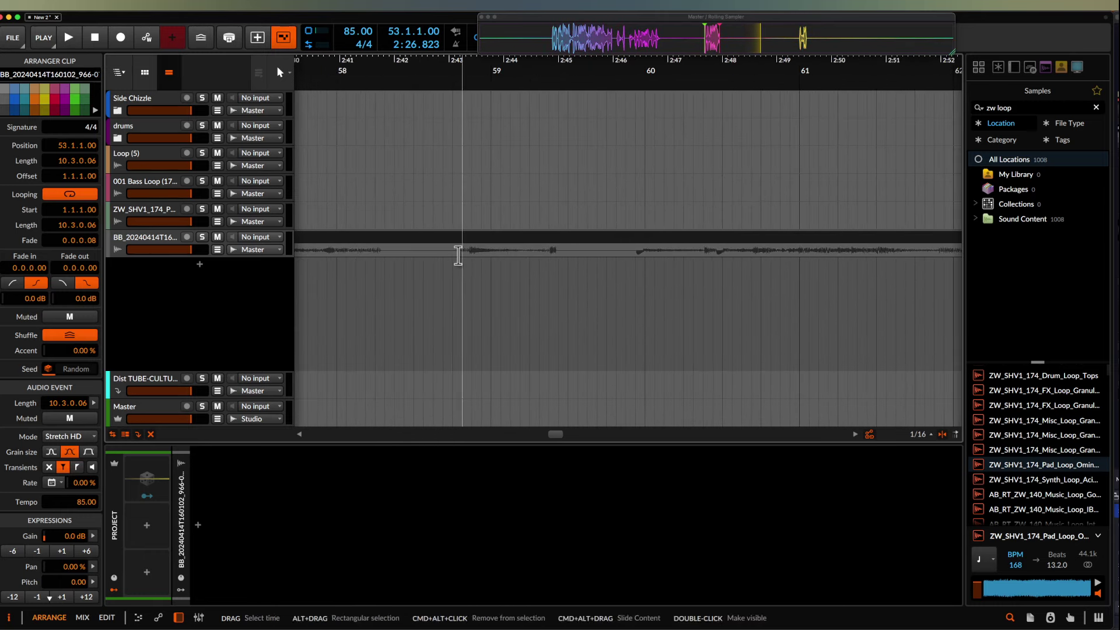
{"action": "left_click", "coordinate": [459, 255]}
{"action": "scroll", "coordinate": [718, 251], "scroll_direction": "left", "scroll_amount": 1}
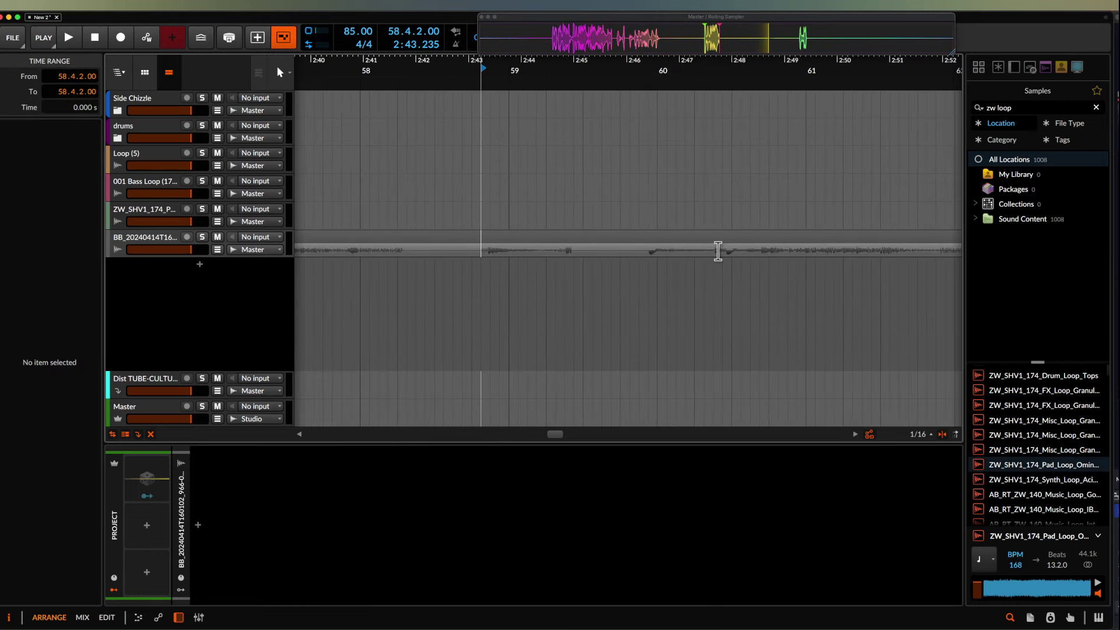
{"action": "scroll", "coordinate": [680, 251], "scroll_direction": "right", "scroll_amount": 5}
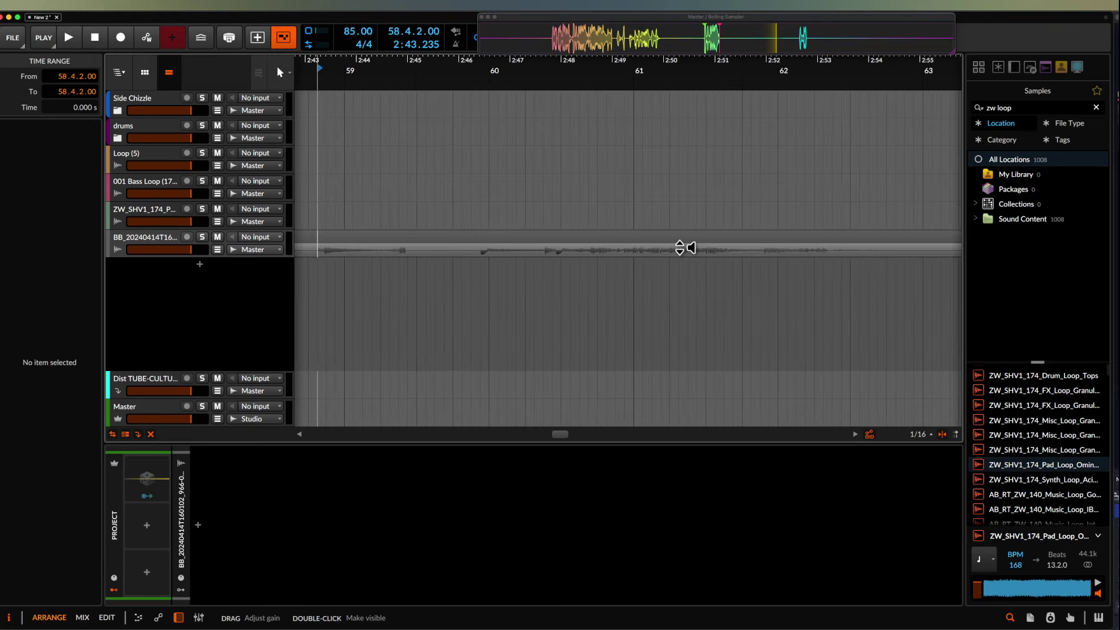
{"action": "left_click", "coordinate": [480, 255]}
{"action": "scroll", "coordinate": [480, 255], "scroll_direction": "up", "scroll_amount": 2}
{"action": "key", "text": "space"}
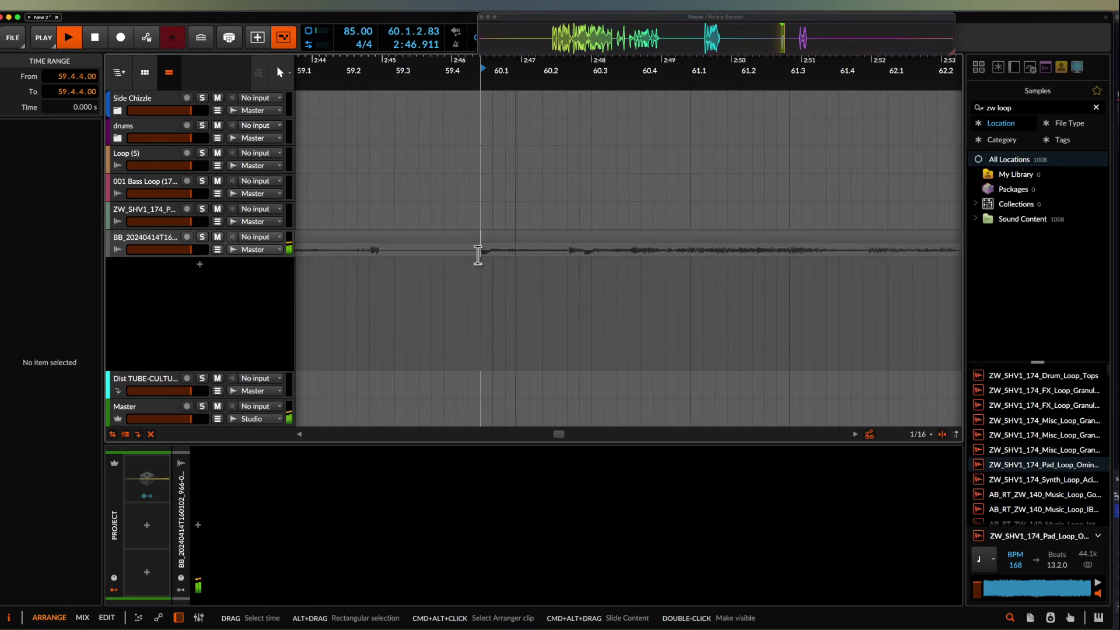
{"action": "key", "text": "space"}
- Split a slice 0.1.1 long from the clip at 59.4.4, move it just past bar 64, and shift the preceding part to 56.4.3
{"action": "left_click_drag", "start_coordinate": [478, 255], "coordinate": [535, 255]}
{"action": "key", "text": "super+e"}
{"action": "scroll", "coordinate": [535, 250], "scroll_direction": "down", "scroll_amount": 2}
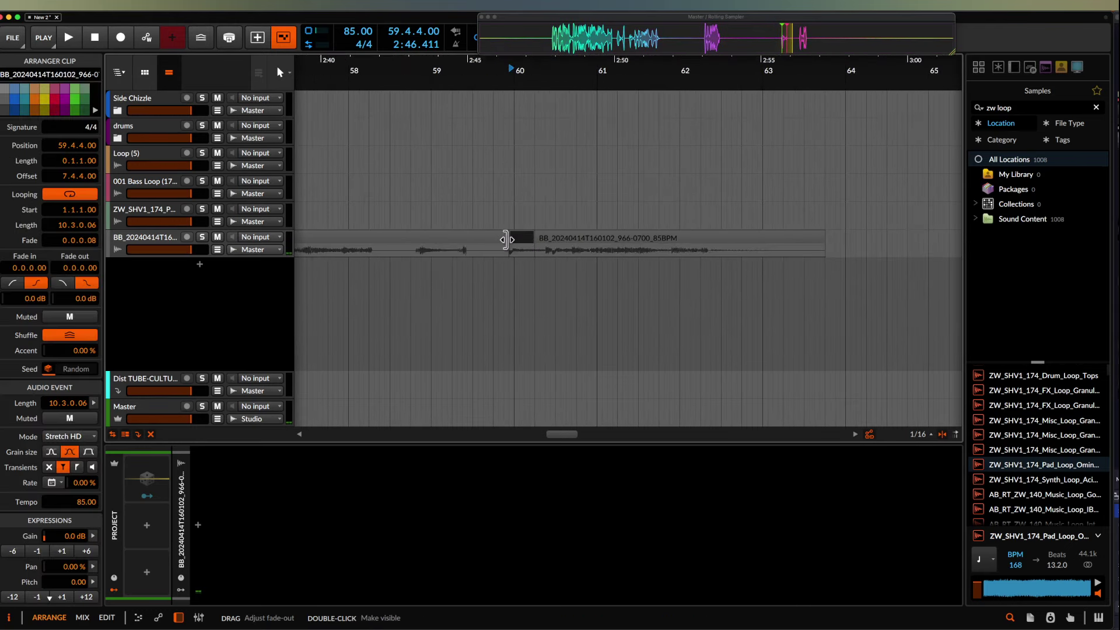
{"action": "left_click_drag", "start_coordinate": [549, 245], "coordinate": [696, 248]}
{"action": "left_click_drag", "start_coordinate": [510, 238], "coordinate": [601, 243]}
{"action": "key", "text": "super+j"}
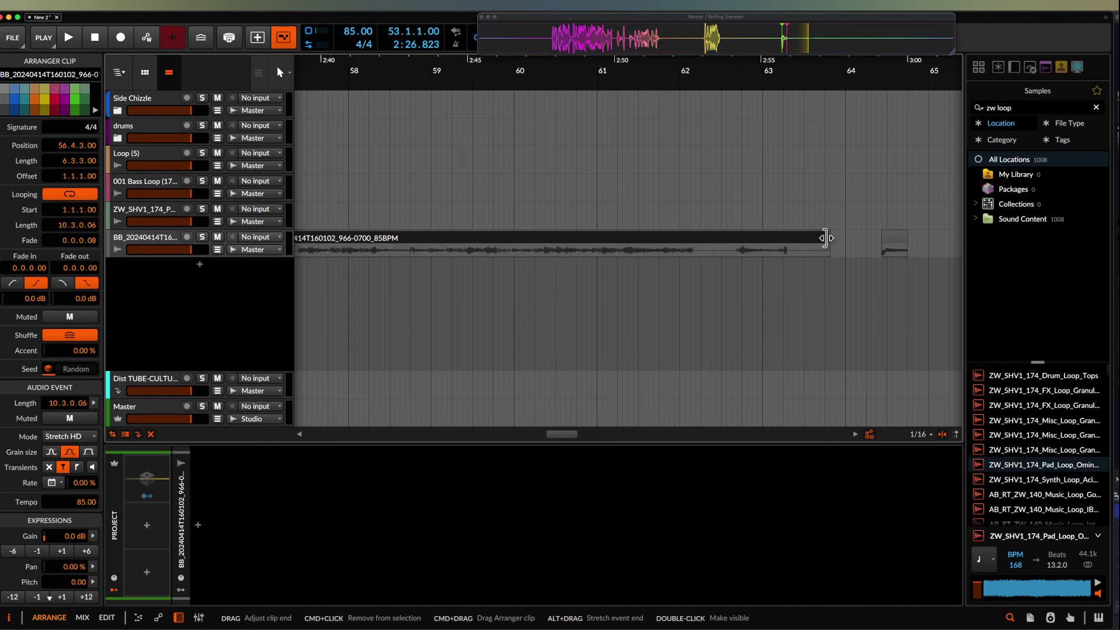
- Move the long remaining part of the captured clip to start at bar 67
{"action": "scroll", "coordinate": [645, 248], "scroll_direction": "down", "scroll_amount": 2}
{"action": "scroll", "coordinate": [701, 252], "scroll_direction": "up", "scroll_amount": 3}
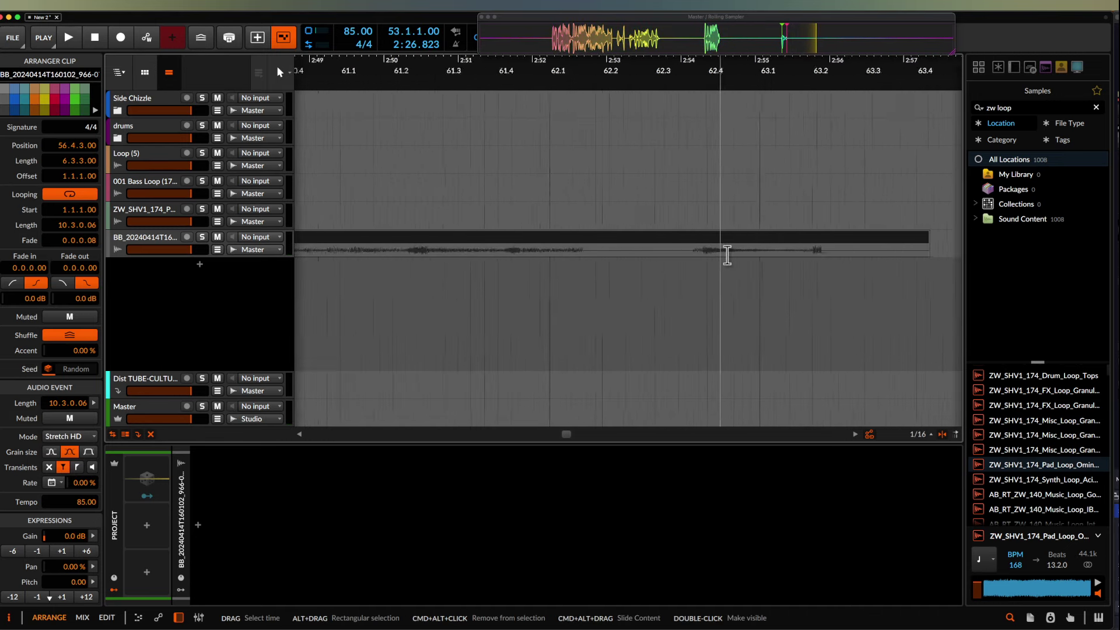
{"action": "scroll", "coordinate": [457, 288], "scroll_direction": "down", "scroll_amount": 5}
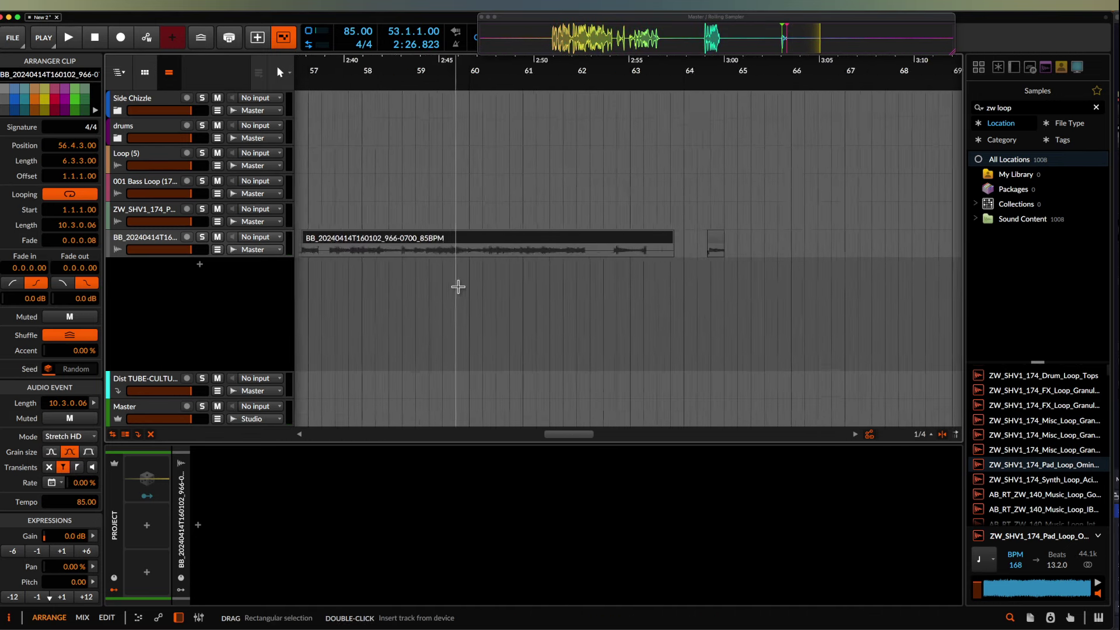
{"action": "left_click", "coordinate": [555, 243]}
{"action": "scroll", "coordinate": [493, 233], "scroll_direction": "down", "scroll_amount": 4}
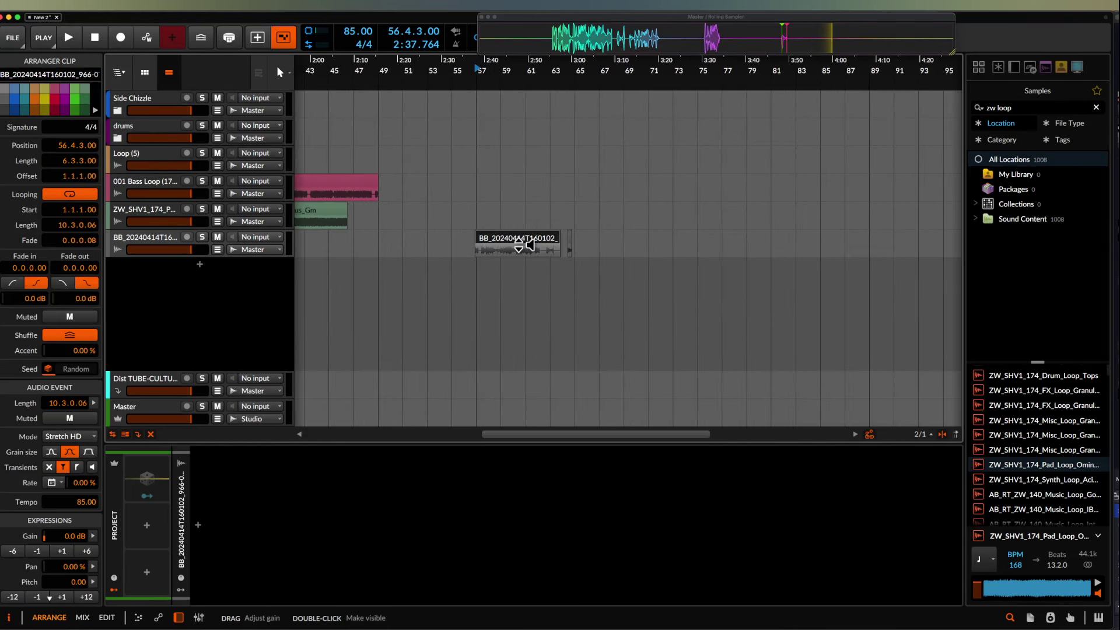
{"action": "left_click_drag", "start_coordinate": [511, 238], "coordinate": [635, 239]}
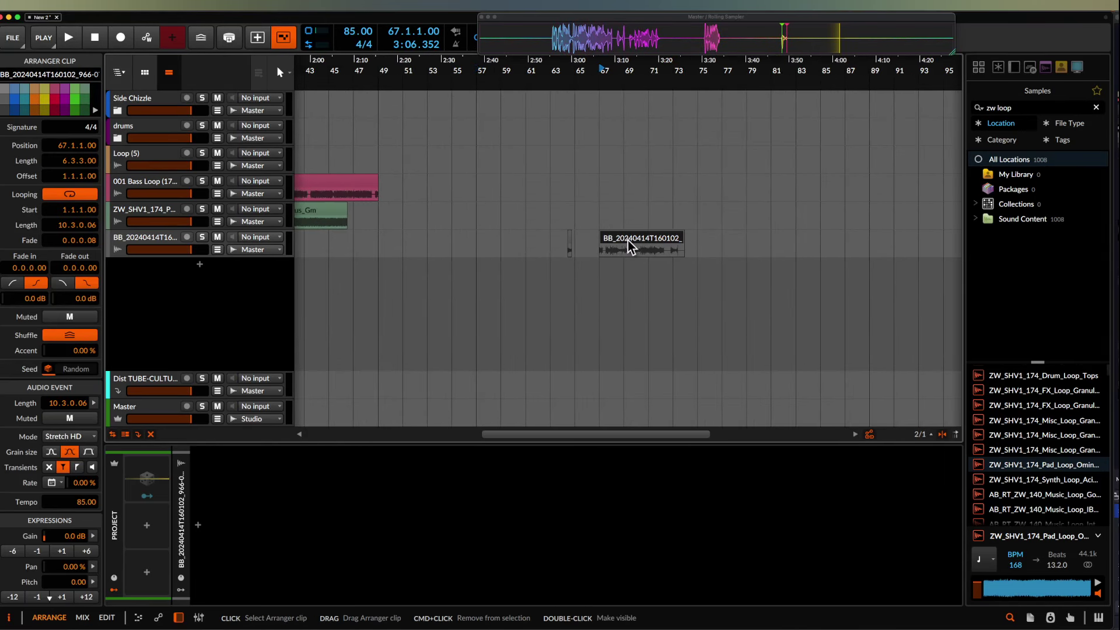
- Set the captured clip's stretch mode to Repitch and stretch it to 24 bars long
{"action": "left_click", "coordinate": [69, 437]}
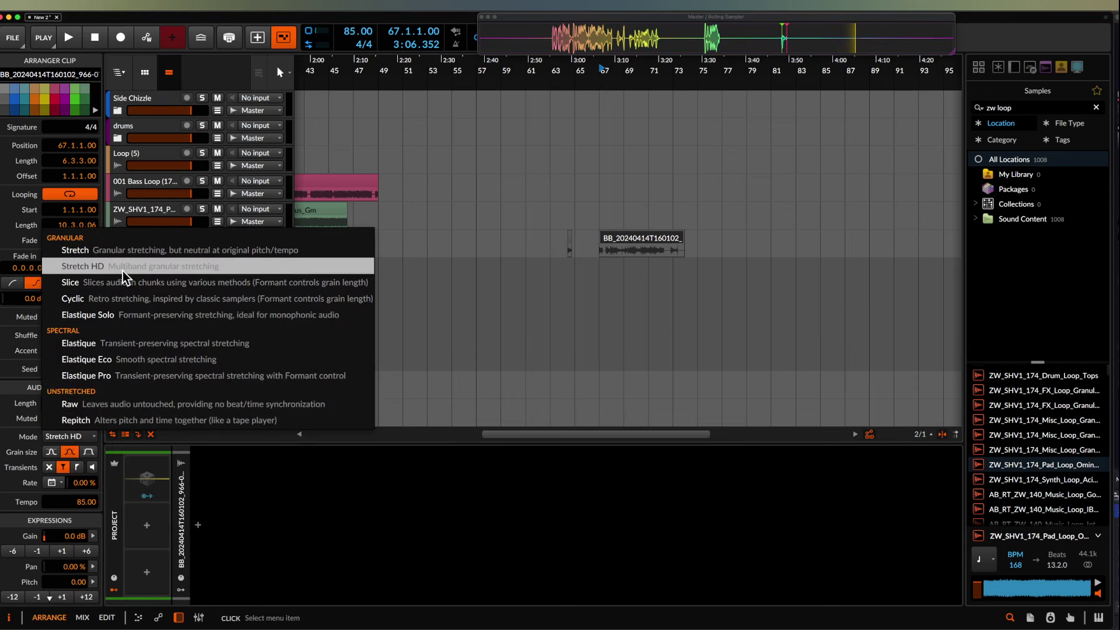
{"action": "left_click", "coordinate": [16, 422]}
{"action": "left_click", "coordinate": [66, 438]}
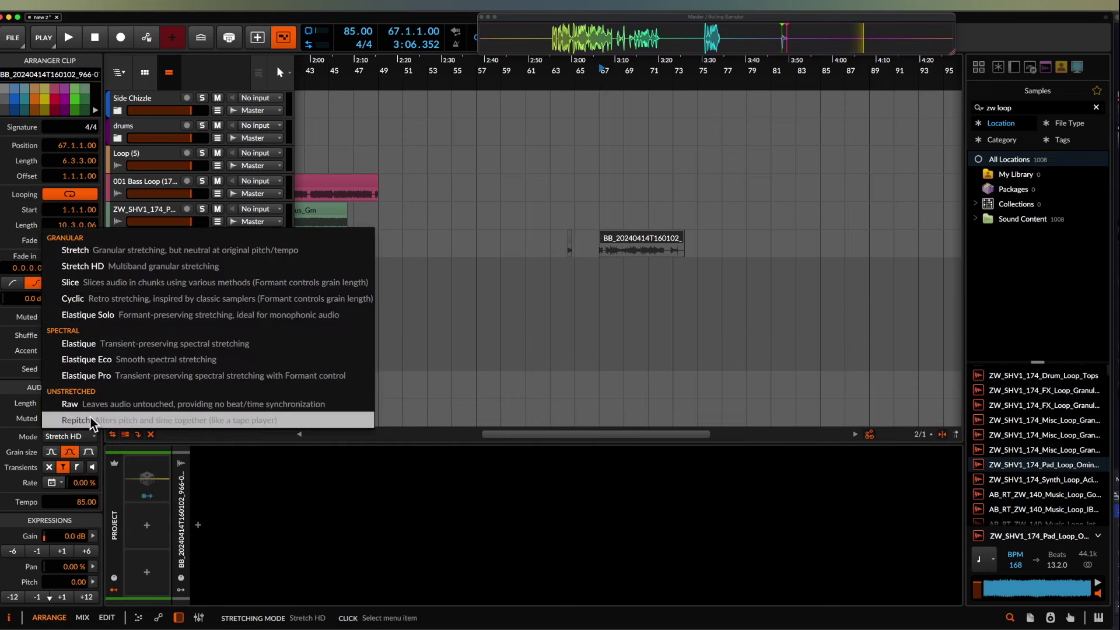
{"action": "left_click", "coordinate": [116, 420]}
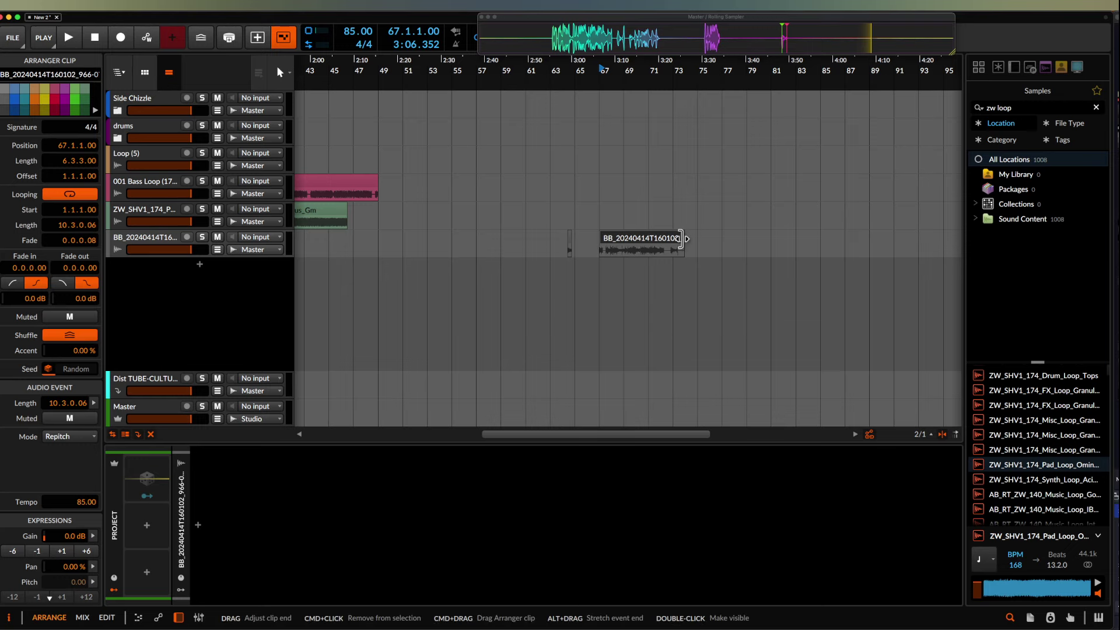
{"action": "left_click_drag", "start_coordinate": [680, 238], "coordinate": [899, 238]}
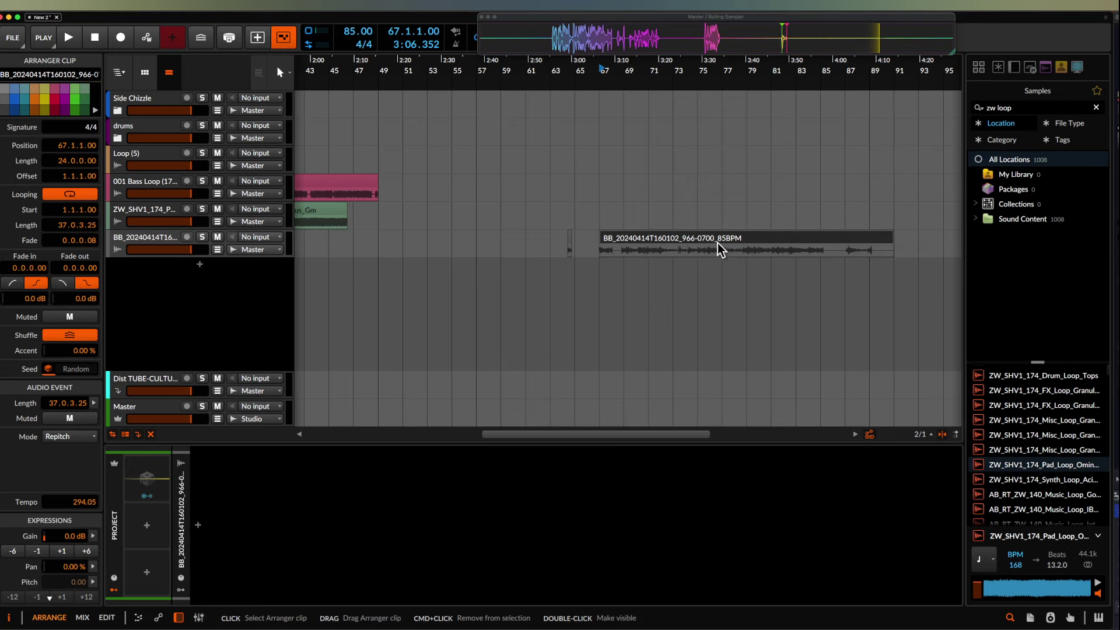
- Play the stretched clip from 69.1.3, 69.3.1 and 69.3.3 to find a usable section
{"action": "scroll", "coordinate": [718, 242], "scroll_direction": "up", "scroll_amount": 3}
{"action": "scroll", "coordinate": [578, 250], "scroll_direction": "down", "scroll_amount": 3}
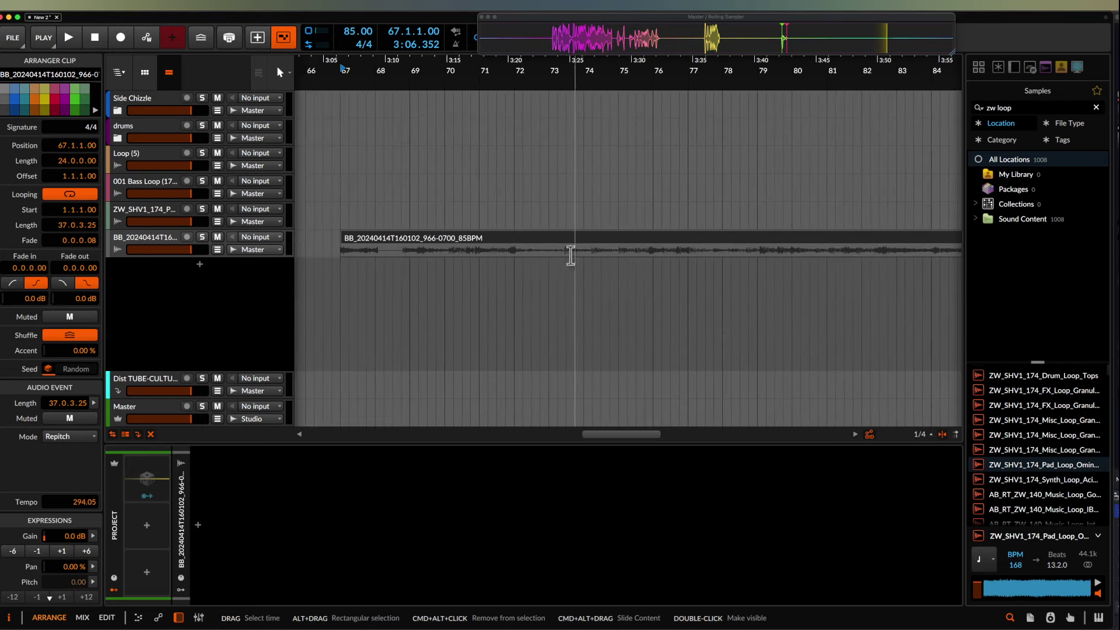
{"action": "scroll", "coordinate": [400, 252], "scroll_direction": "up", "scroll_amount": 1}
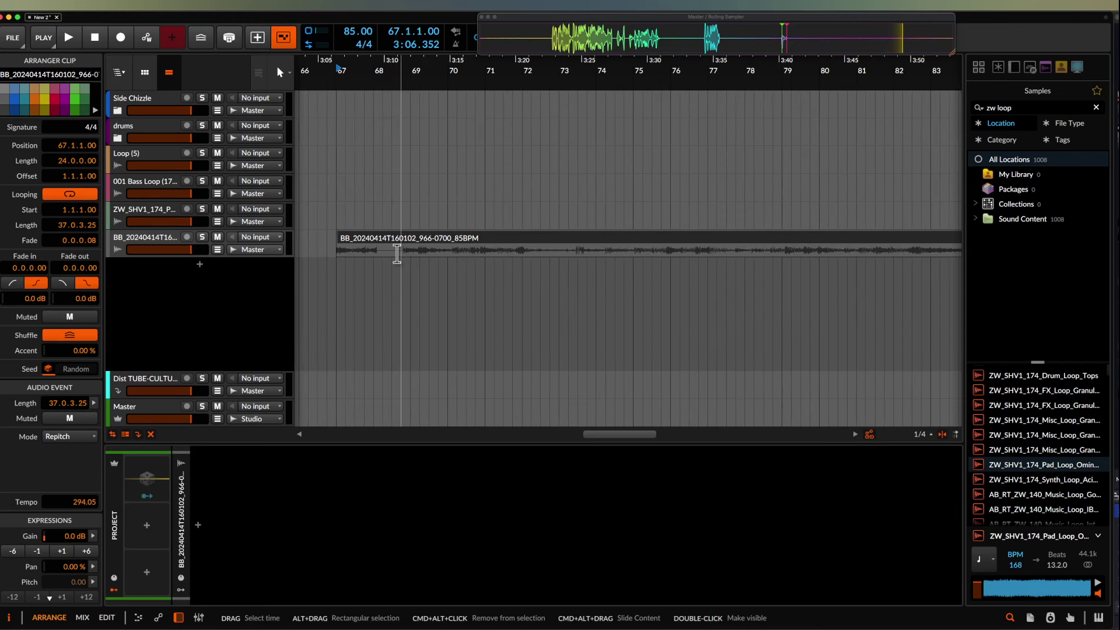
{"action": "scroll", "coordinate": [397, 252], "scroll_direction": "up", "scroll_amount": 3}
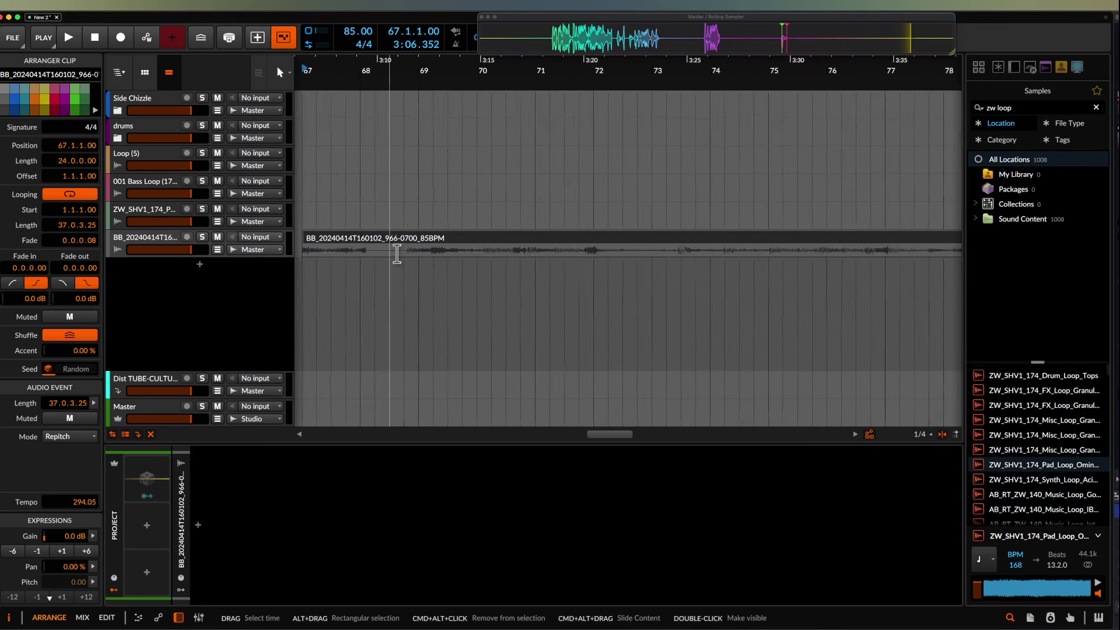
{"action": "scroll", "coordinate": [435, 255], "scroll_direction": "up", "scroll_amount": 3}
{"action": "left_click", "coordinate": [436, 256]}
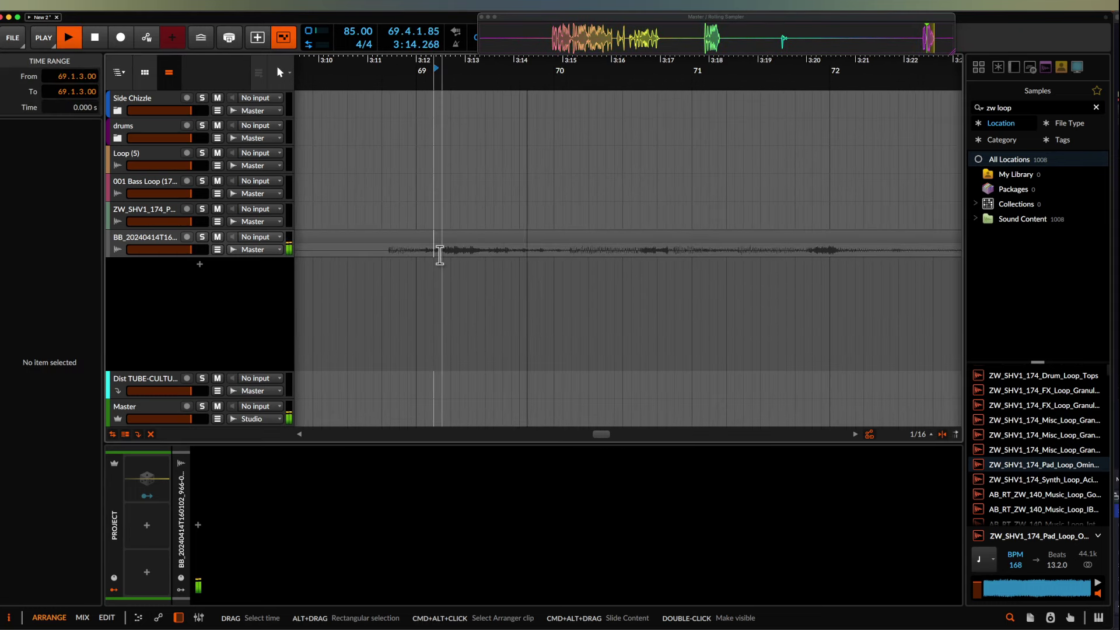
{"action": "left_click", "coordinate": [488, 254]}
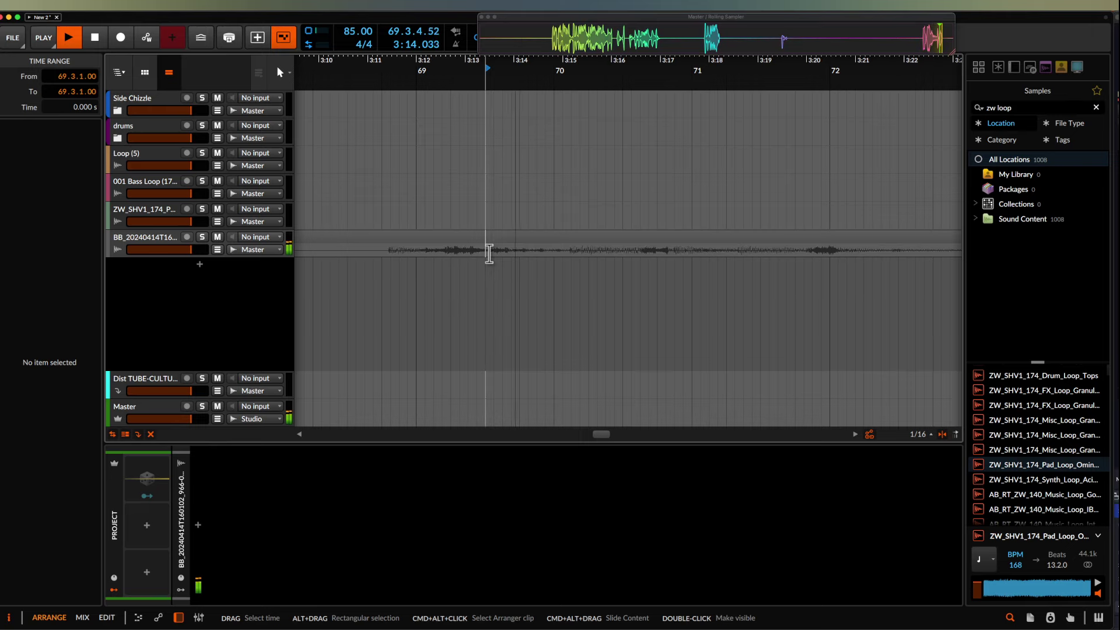
{"action": "left_click", "coordinate": [503, 255]}
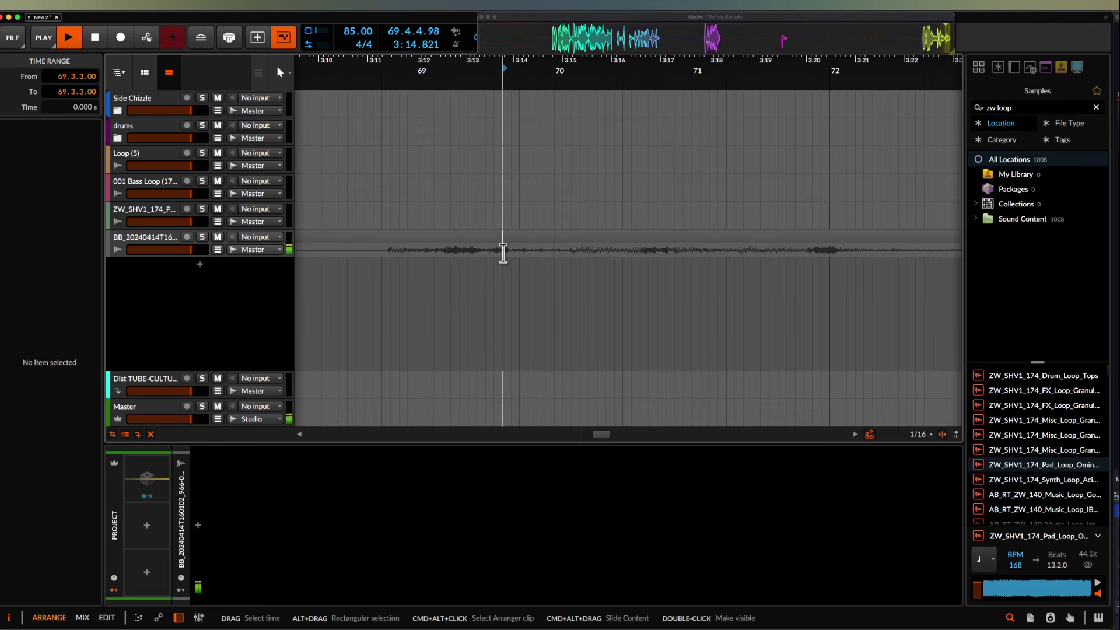
- Cut a slice 0.1.2 long out of the stretched clip at 69.3.3 and place it on the same track at bar 93
{"action": "left_click_drag", "start_coordinate": [503, 255], "coordinate": [555, 251]}
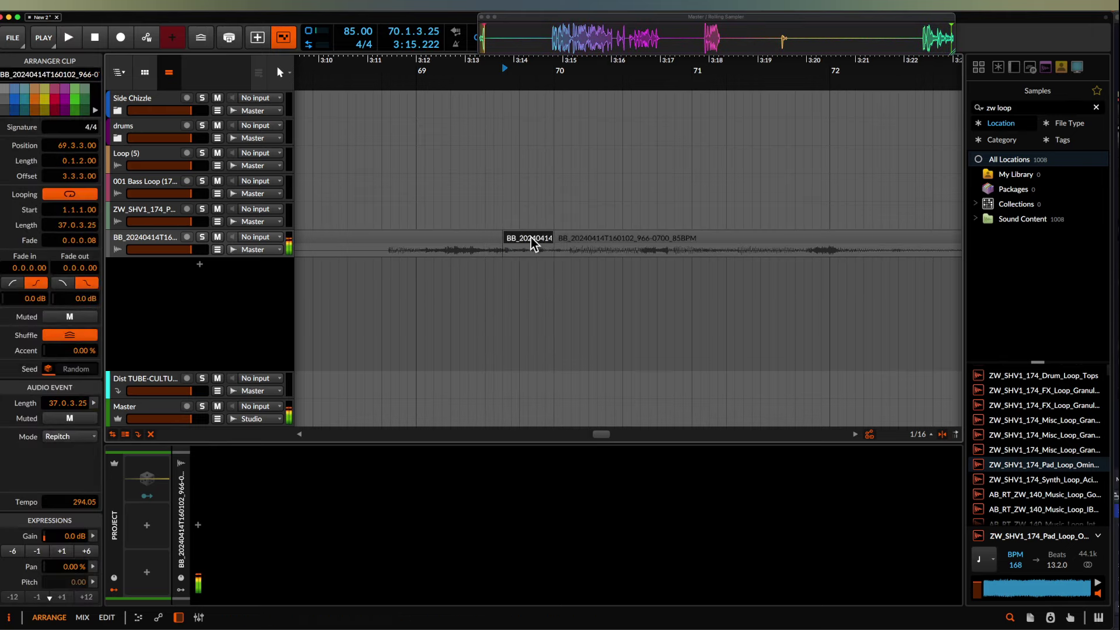
{"action": "key", "text": "Delete"}
{"action": "key", "text": "minus"}
{"action": "key", "text": "minus"}
{"action": "key", "text": "minus"}
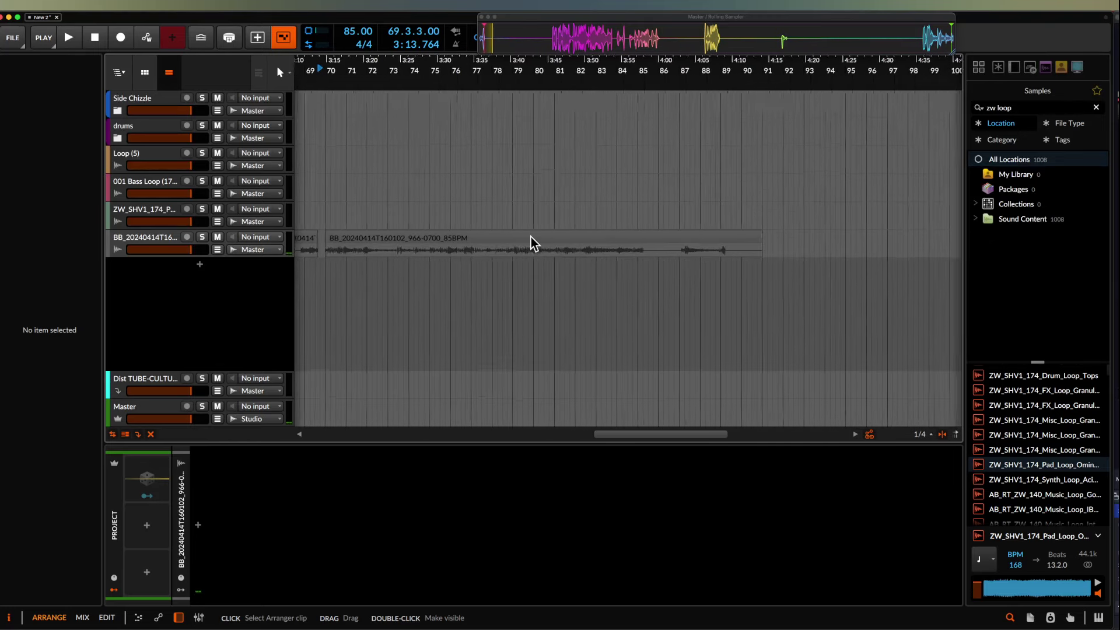
{"action": "scroll", "coordinate": [531, 237], "scroll_direction": "right", "scroll_amount": 5}
{"action": "left_click", "coordinate": [613, 245]}
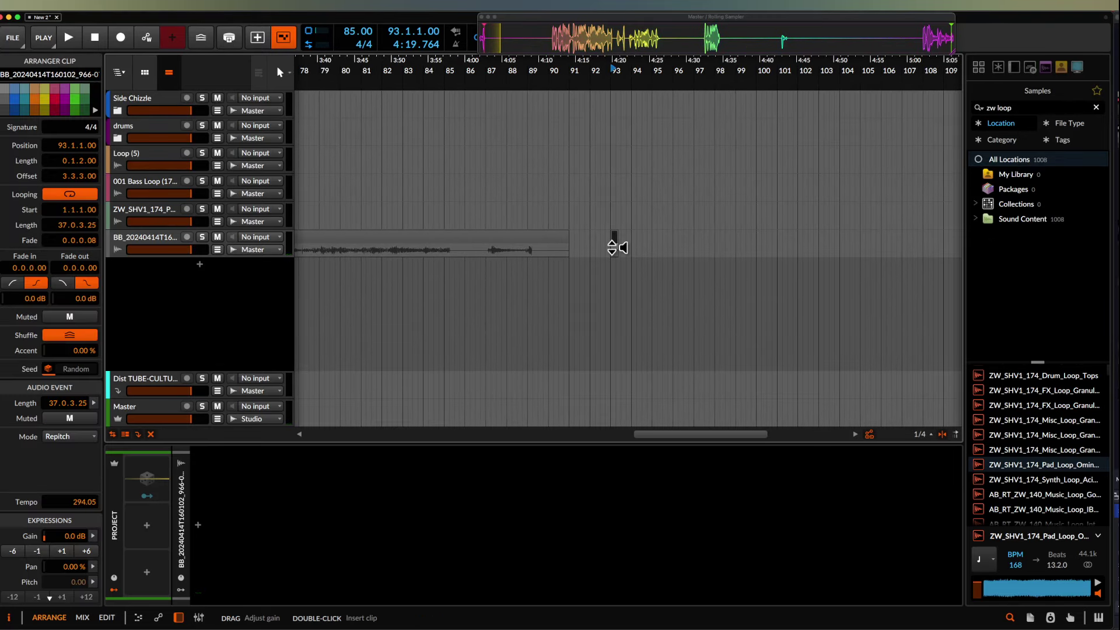
- Set the arranger loop from 93.1 to 93.3 and stretch the slice at bar 93 to a length of 0.2.0.00
{"action": "key", "text": "plus"}
{"action": "key", "text": "plus"}
{"action": "key", "text": "plus"}
{"action": "key", "text": "plus"}
{"action": "scroll", "coordinate": [698, 235], "scroll_direction": "right", "scroll_amount": 1}
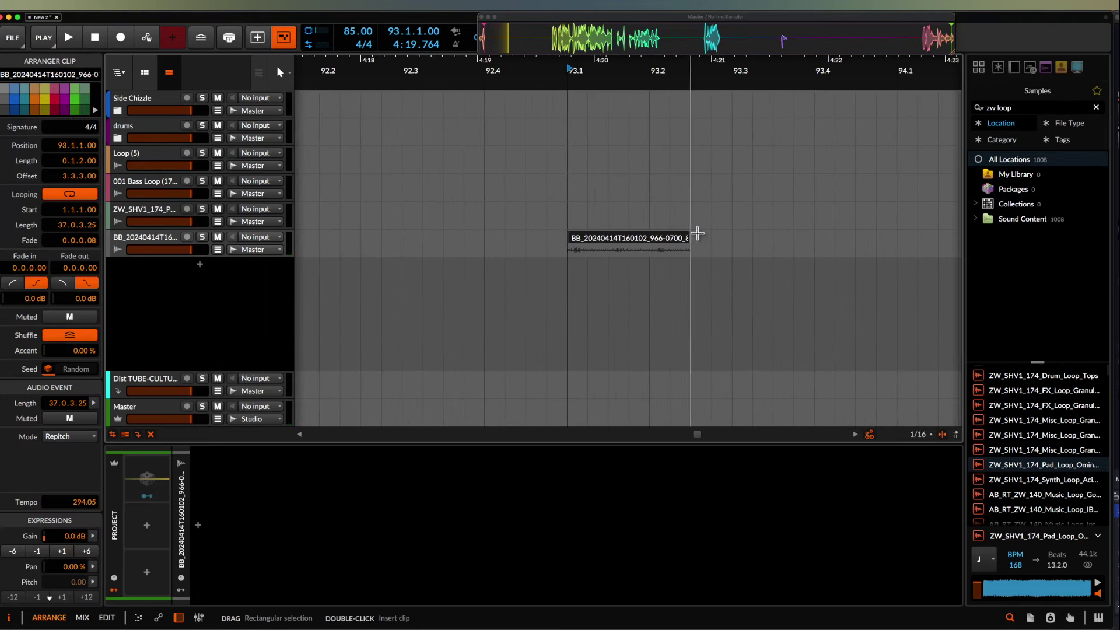
{"action": "left_click_drag", "start_coordinate": [570, 243], "coordinate": [732, 250]}
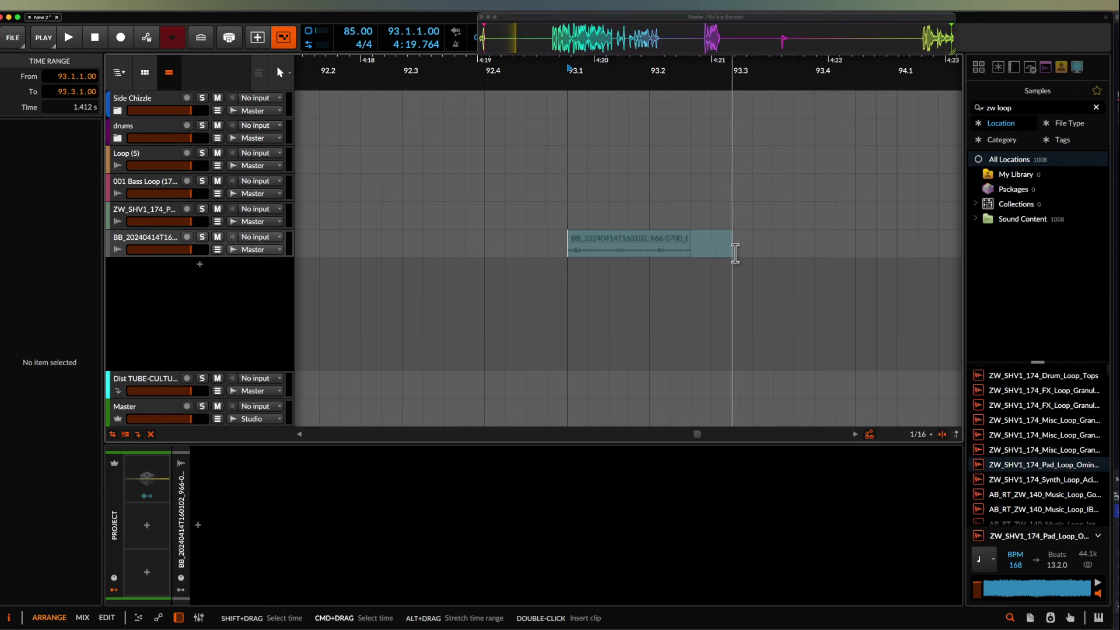
{"action": "left_click", "coordinate": [637, 243]}
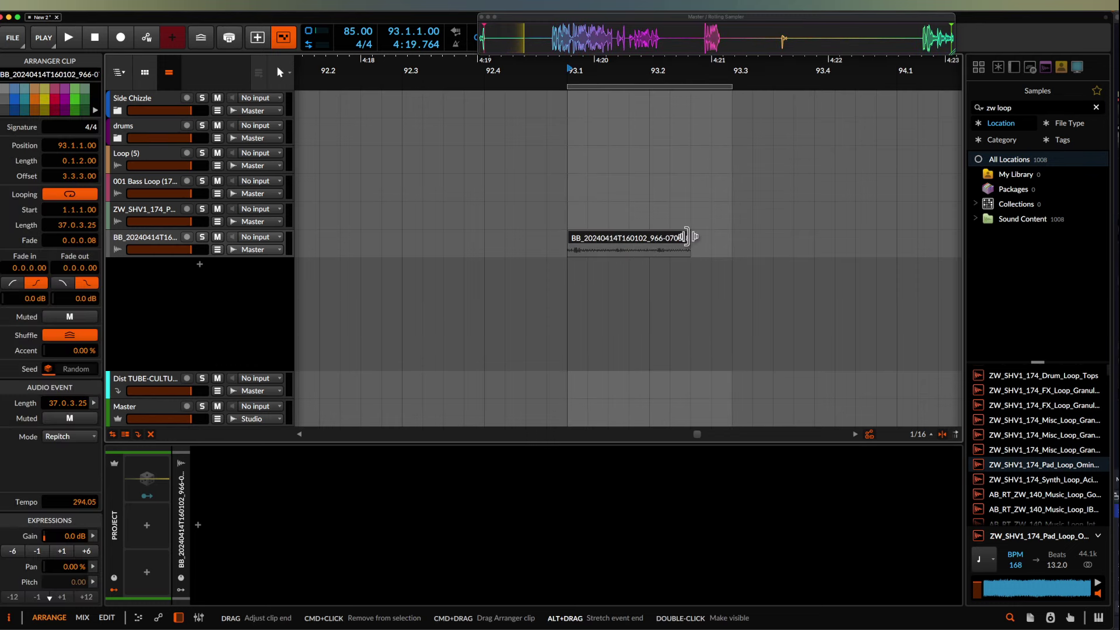
{"action": "left_click_drag", "start_coordinate": [687, 236], "coordinate": [733, 234]}
{"action": "key", "text": "minus"}
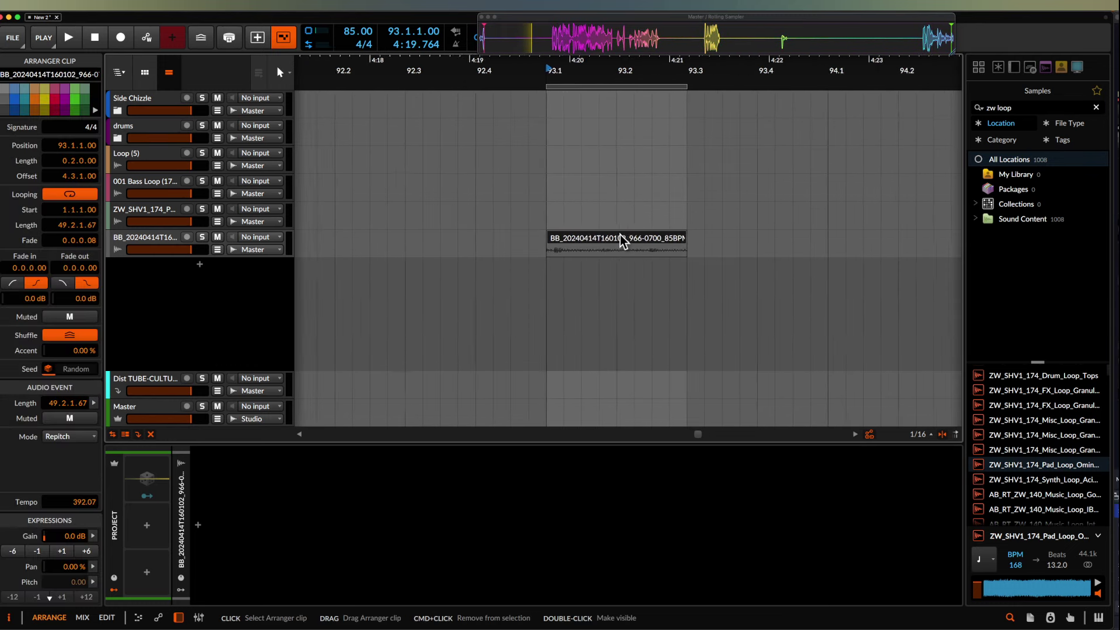
- During loop playback, stretch the slice at bar 93 to 0.2.1.00 and trim its end back to 0.2.0.00
{"action": "key", "text": "space"}
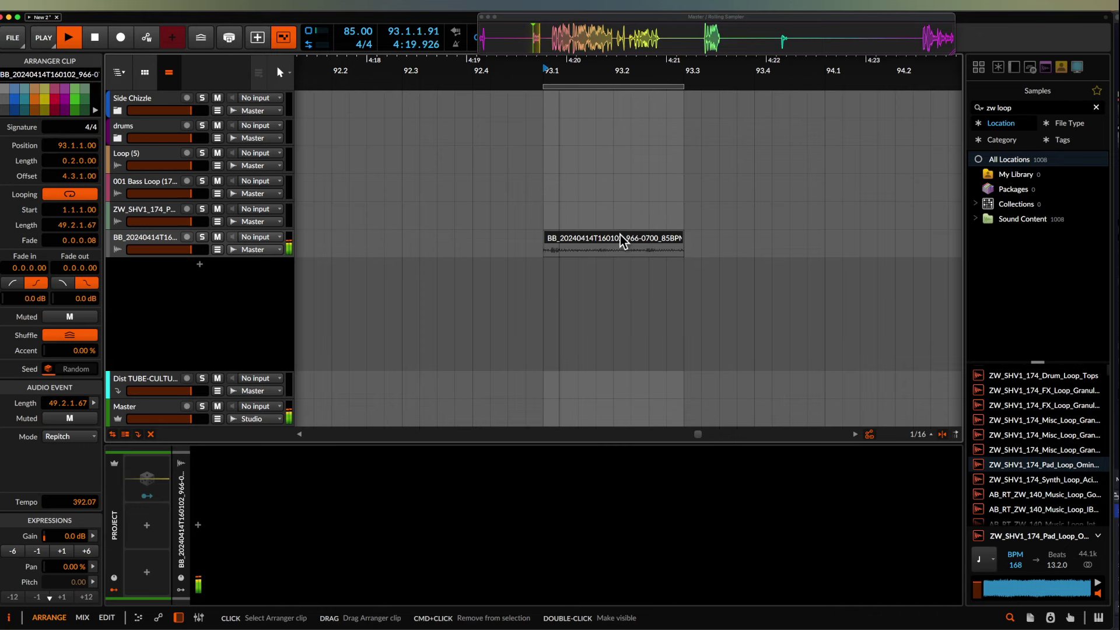
{"action": "key", "text": "plus"}
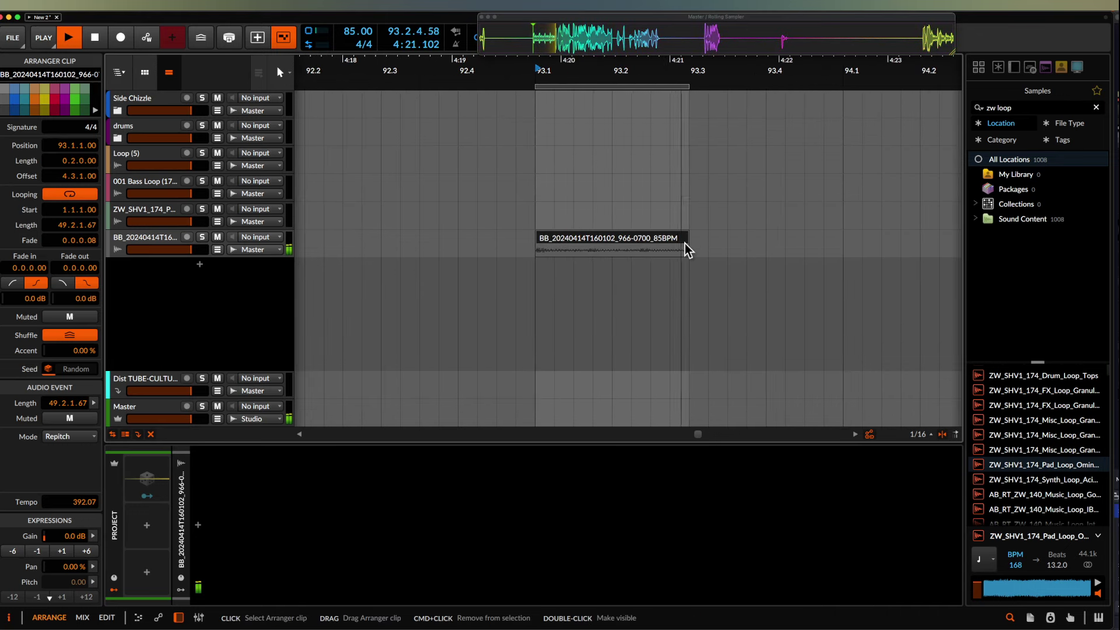
{"action": "left_click_drag", "start_coordinate": [683, 240], "coordinate": [709, 239]}
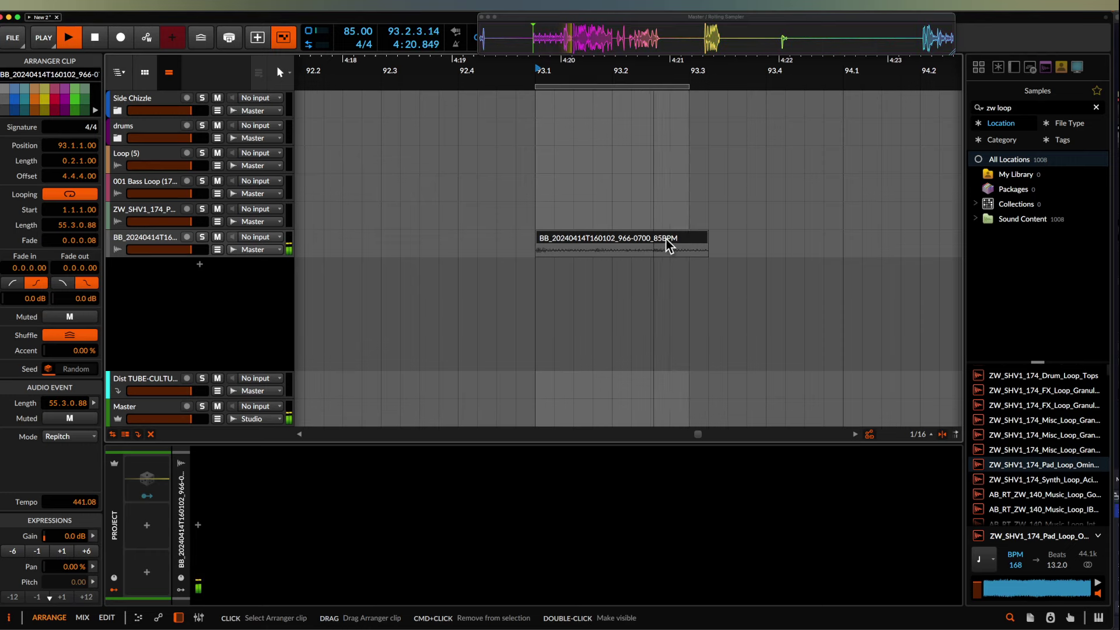
{"action": "left_click_drag", "start_coordinate": [698, 238], "coordinate": [682, 240]}
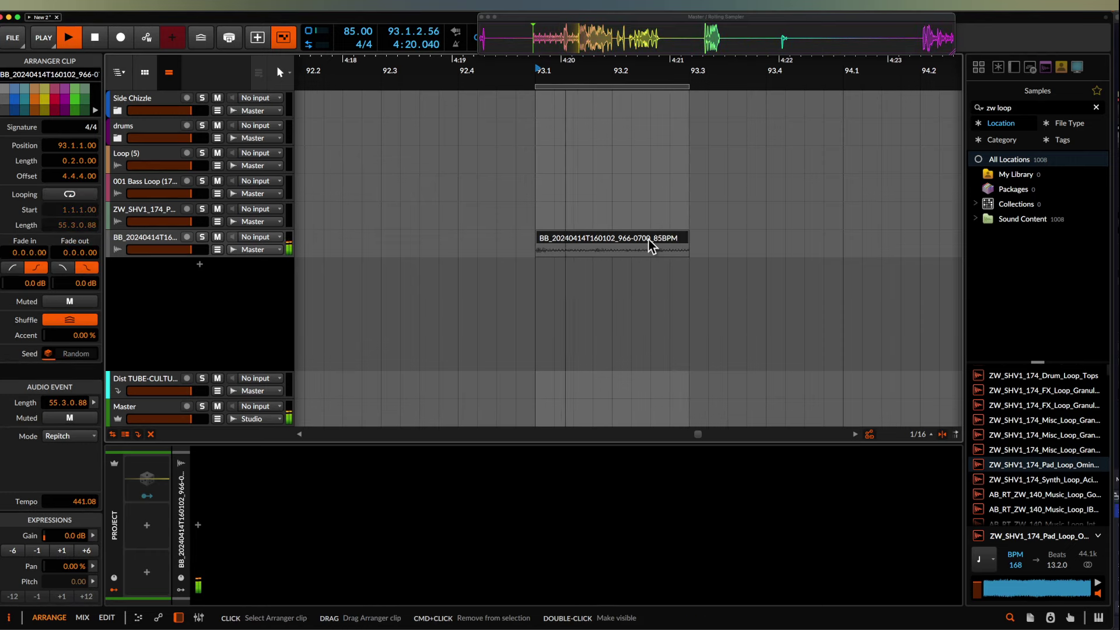
{"action": "key", "text": "space"}
- Bounce the trimmed slice at bar 93 in place and play the looped bounce
{"action": "key", "text": "super+b"}
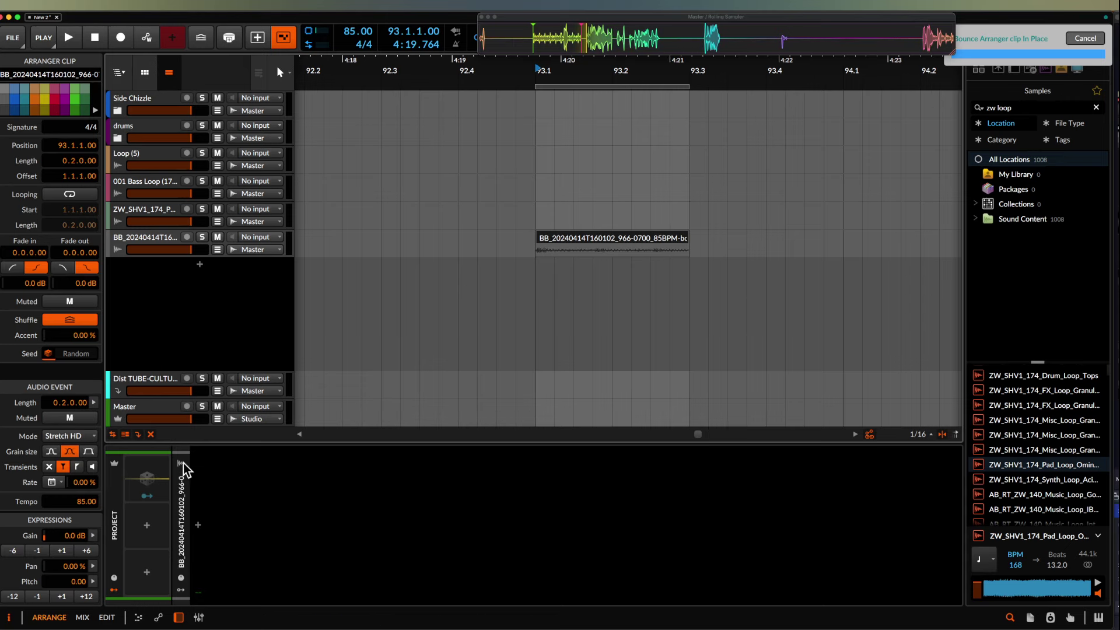
{"action": "left_click", "coordinate": [83, 436]}
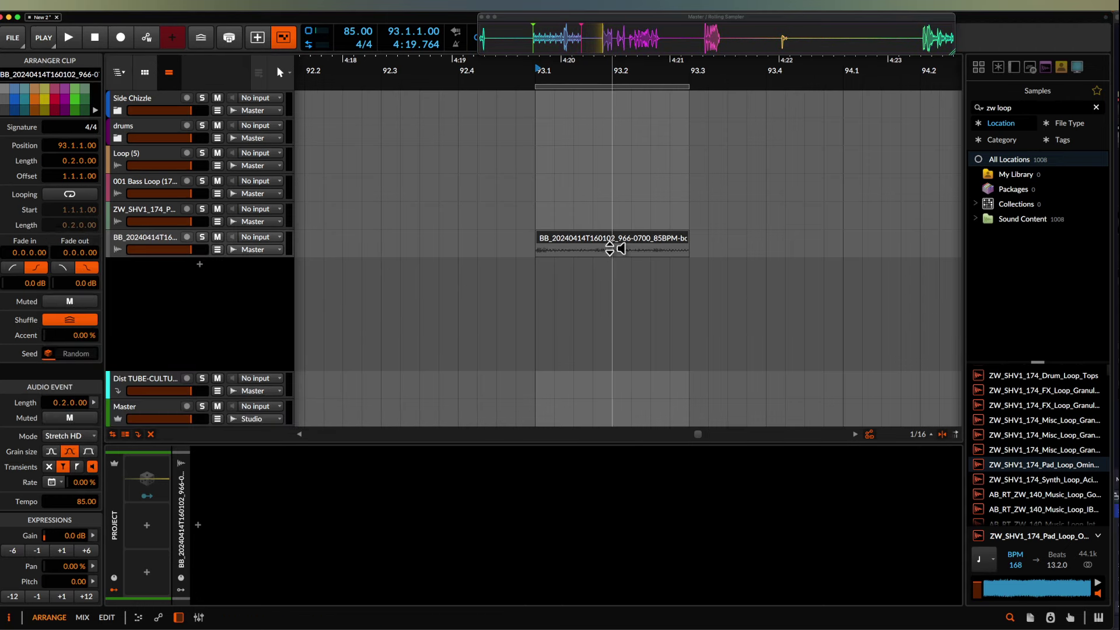
{"action": "scroll", "coordinate": [604, 240], "scroll_direction": "down", "scroll_amount": 1}
{"action": "key", "text": "space"}
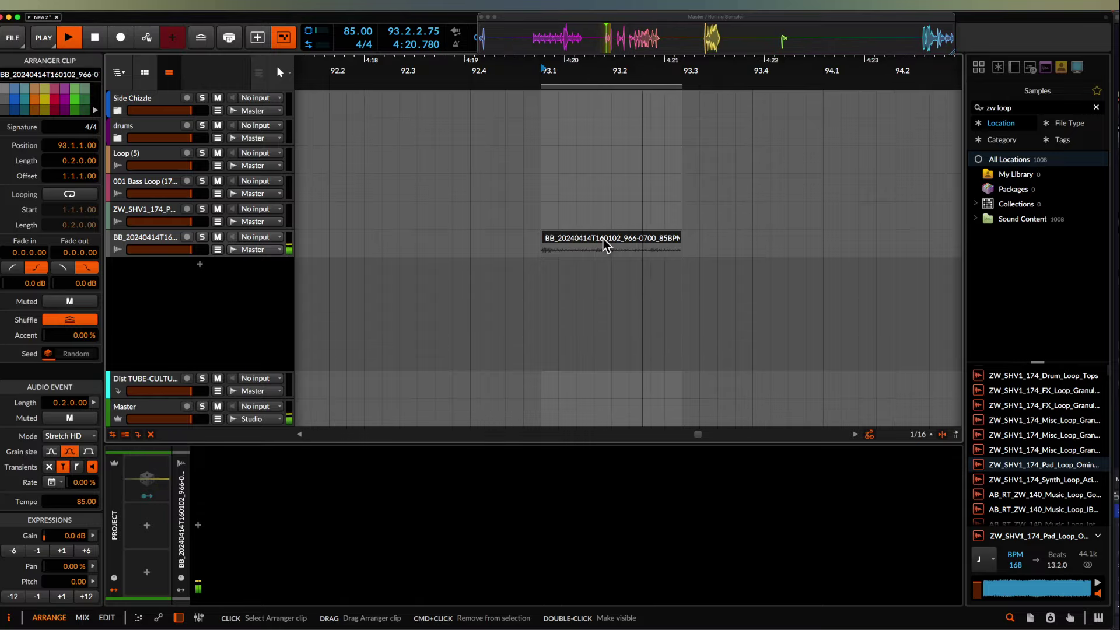
{"action": "scroll", "coordinate": [604, 239], "scroll_direction": "down", "scroll_amount": 5}
{"action": "scroll", "coordinate": [603, 240], "scroll_direction": "down", "scroll_amount": 4}
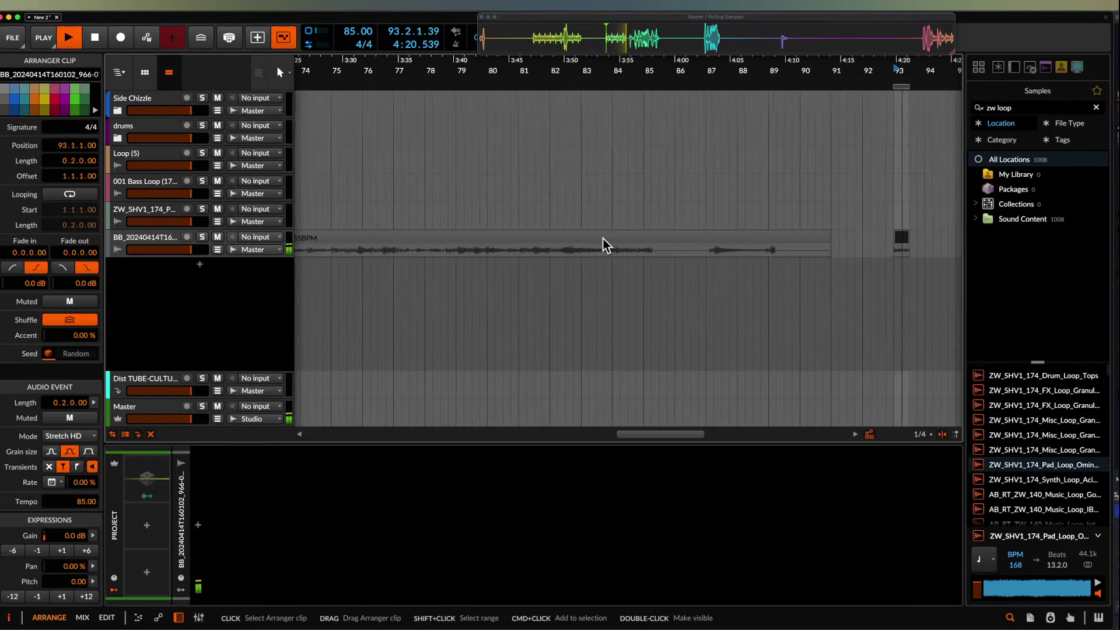
{"action": "key", "text": "space"}
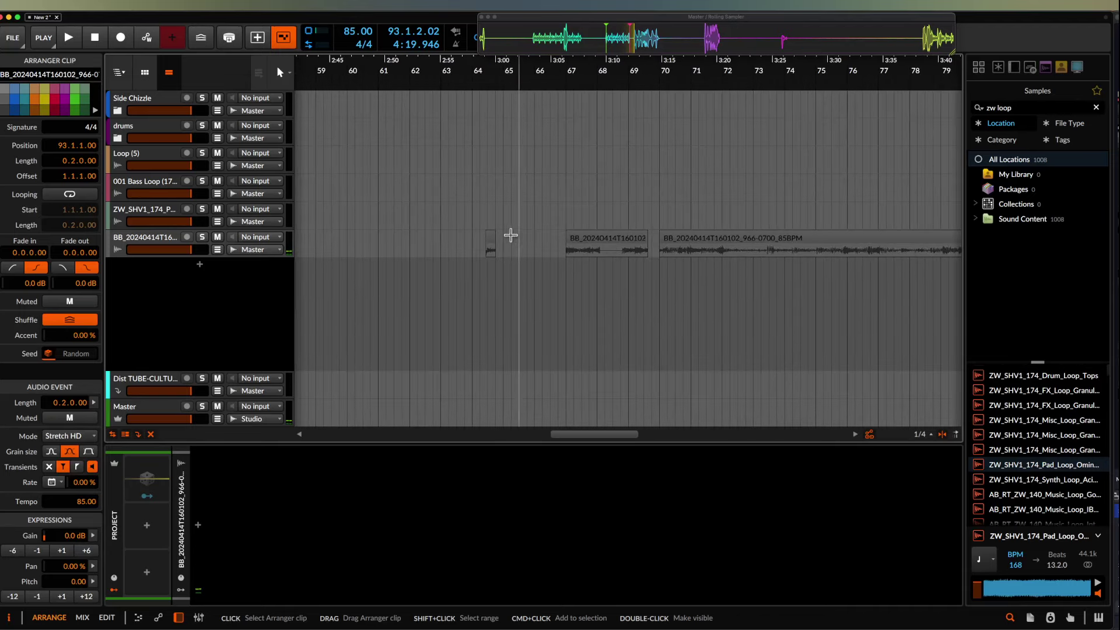
- Play the short fragment at 64.2.4 on the captured audio track and copy it
{"action": "left_click", "coordinate": [490, 236]}
{"action": "scroll", "coordinate": [490, 237], "scroll_direction": "up", "scroll_amount": 5}
{"action": "key", "text": "space"}
{"action": "key", "text": "space"}
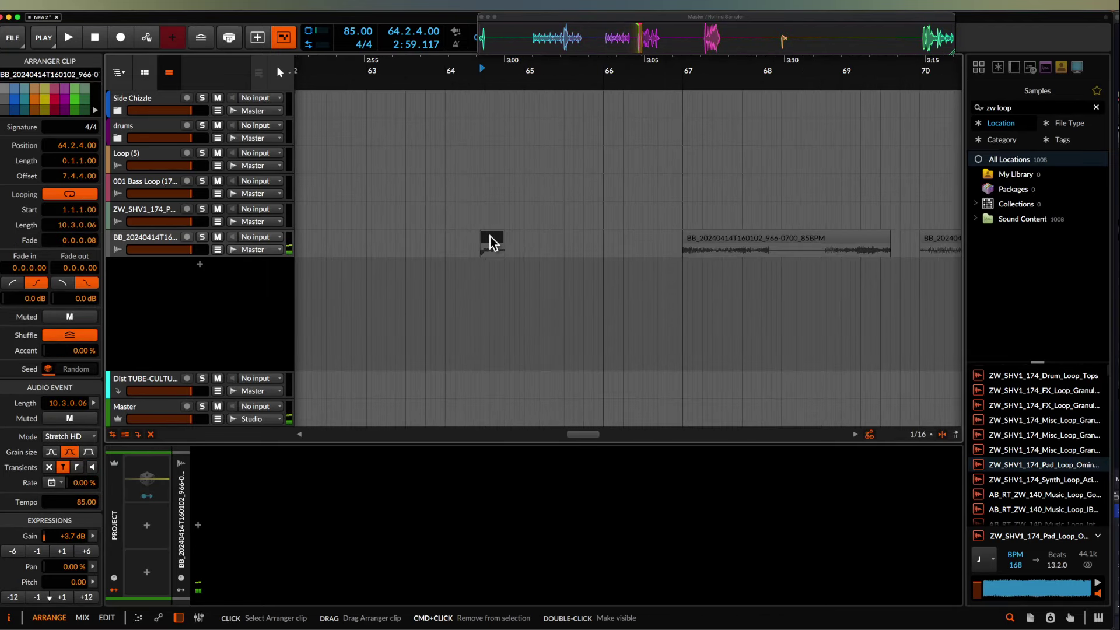
- Add an audio track below the captured audio track and duplicate the bounced slice at bar 93 three times in a row
{"action": "scroll", "coordinate": [490, 237], "scroll_direction": "down", "scroll_amount": 5}
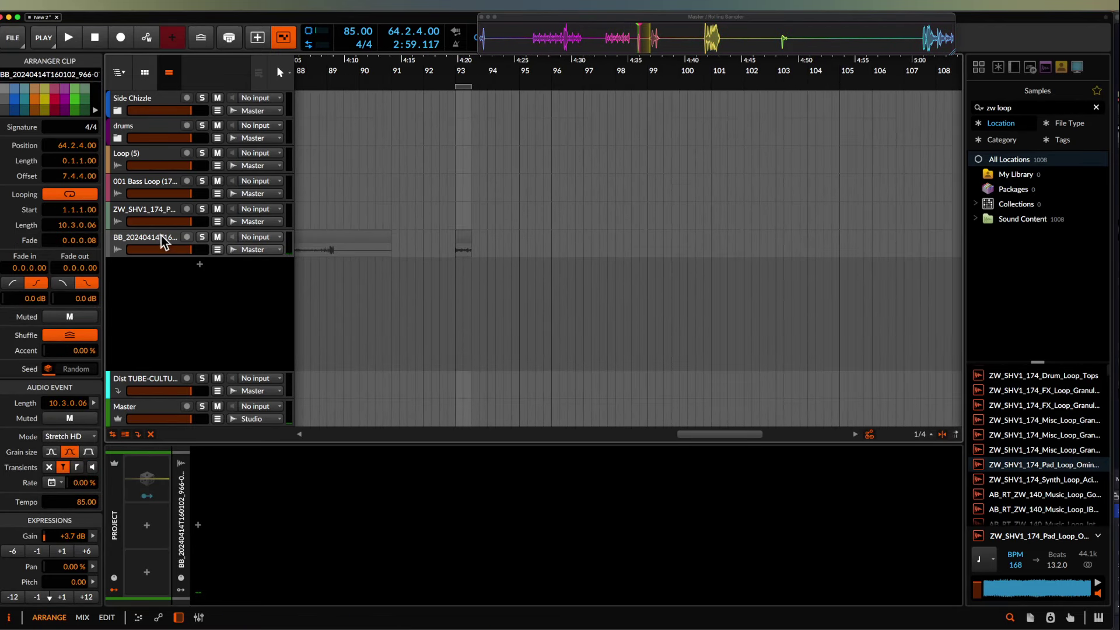
{"action": "key", "text": "ctrl+shift+t"}
{"action": "scroll", "coordinate": [357, 243], "scroll_direction": "up", "scroll_amount": 6}
{"action": "left_click_drag", "start_coordinate": [709, 245], "coordinate": [763, 257]}
{"action": "key", "text": "ctrl+d"}
{"action": "key", "text": "ctrl+d"}
{"action": "key", "text": "ctrl+d"}
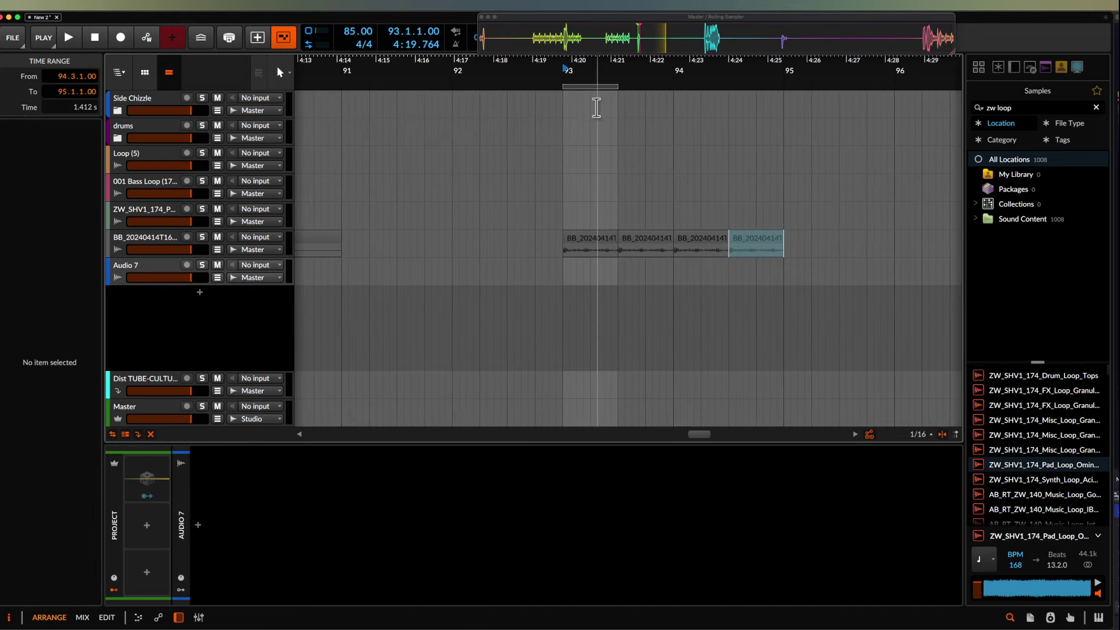
- Extend the arranger loop to bar 95 and place the insertion point at 93.1.1 on the Audio 7 track
{"action": "left_click", "coordinate": [591, 88]}
{"action": "left_click_drag", "start_coordinate": [615, 87], "coordinate": [784, 87]}
{"action": "left_click", "coordinate": [567, 276]}
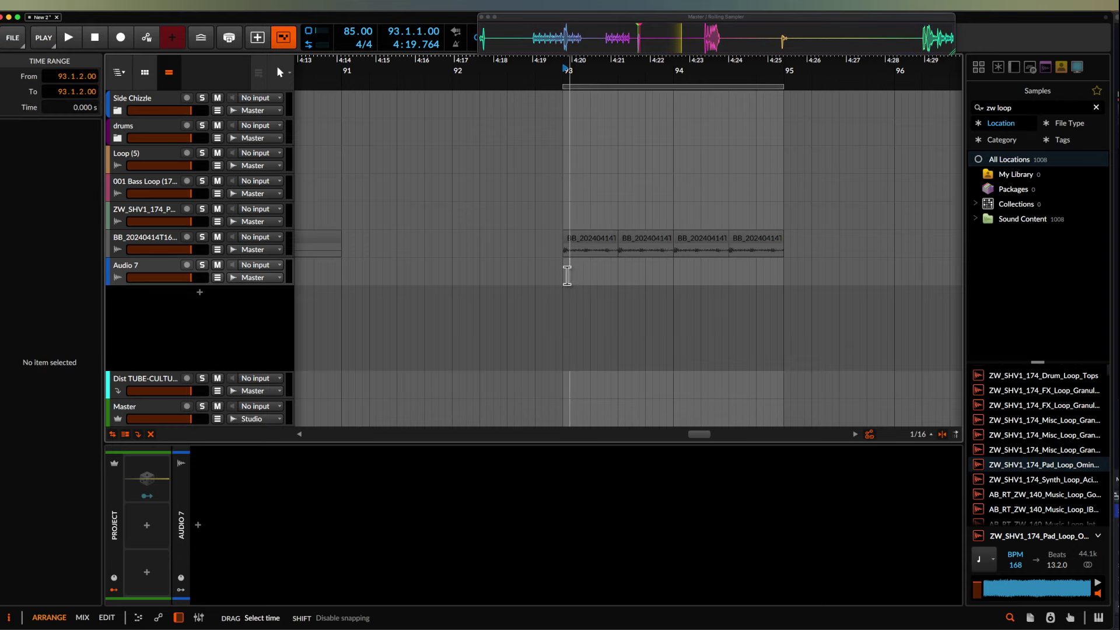
{"action": "left_click", "coordinate": [563, 274]}
- Paste the copied short fragment onto the Audio 7 track at 93.1.1
{"action": "scroll", "coordinate": [750, 255], "scroll_direction": "up", "scroll_amount": 5}
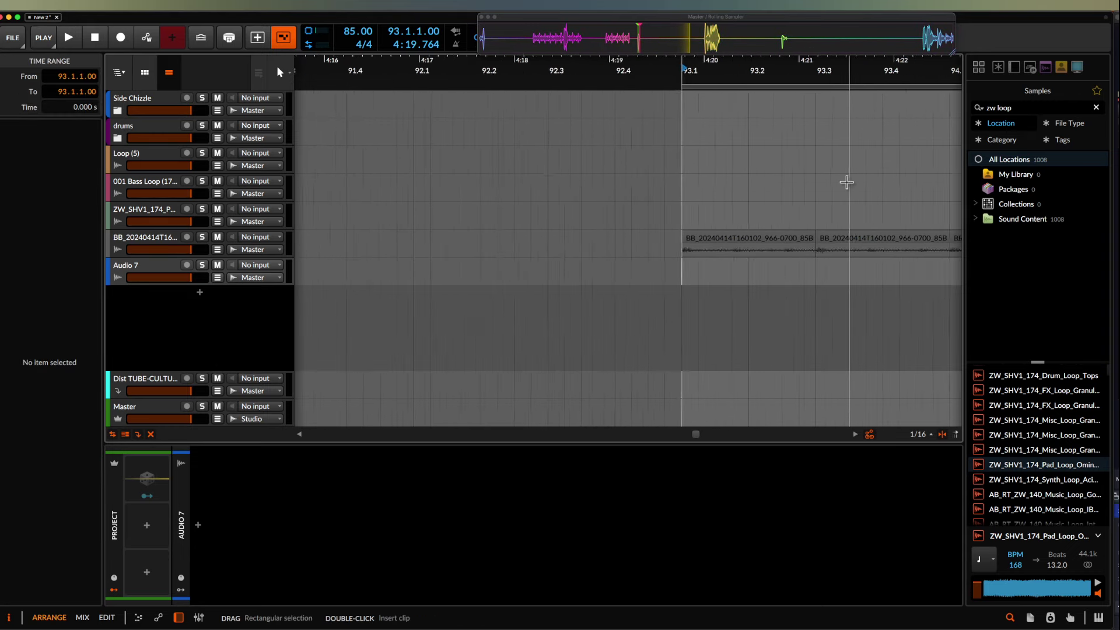
{"action": "scroll", "coordinate": [847, 183], "scroll_direction": "down", "scroll_amount": 2}
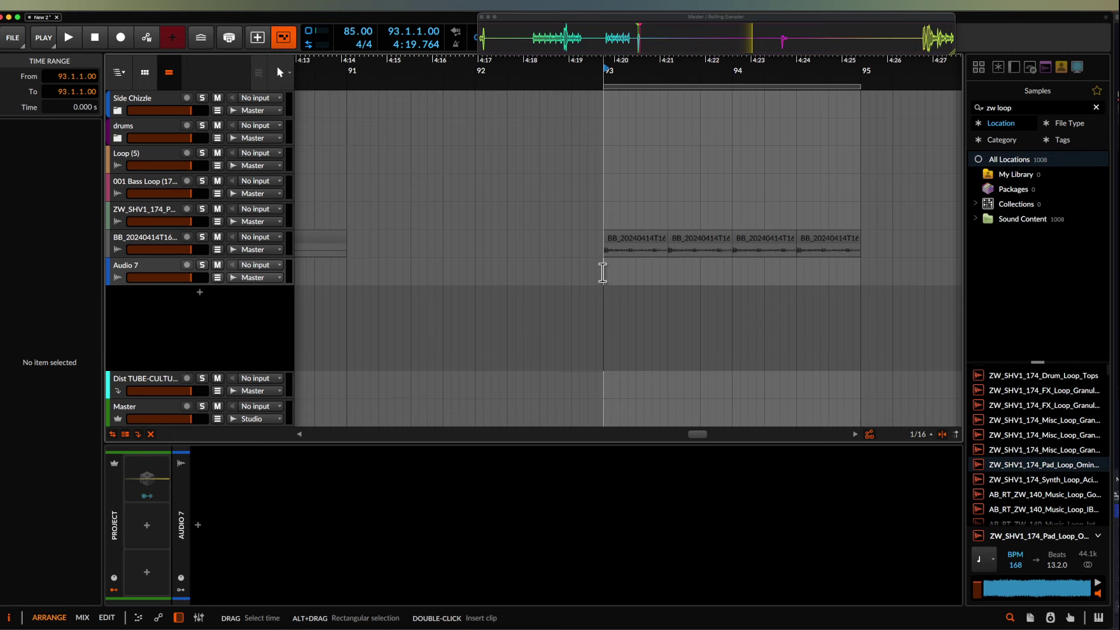
{"action": "scroll", "coordinate": [642, 245], "scroll_direction": "up", "scroll_amount": 3}
{"action": "left_click", "coordinate": [627, 243]}
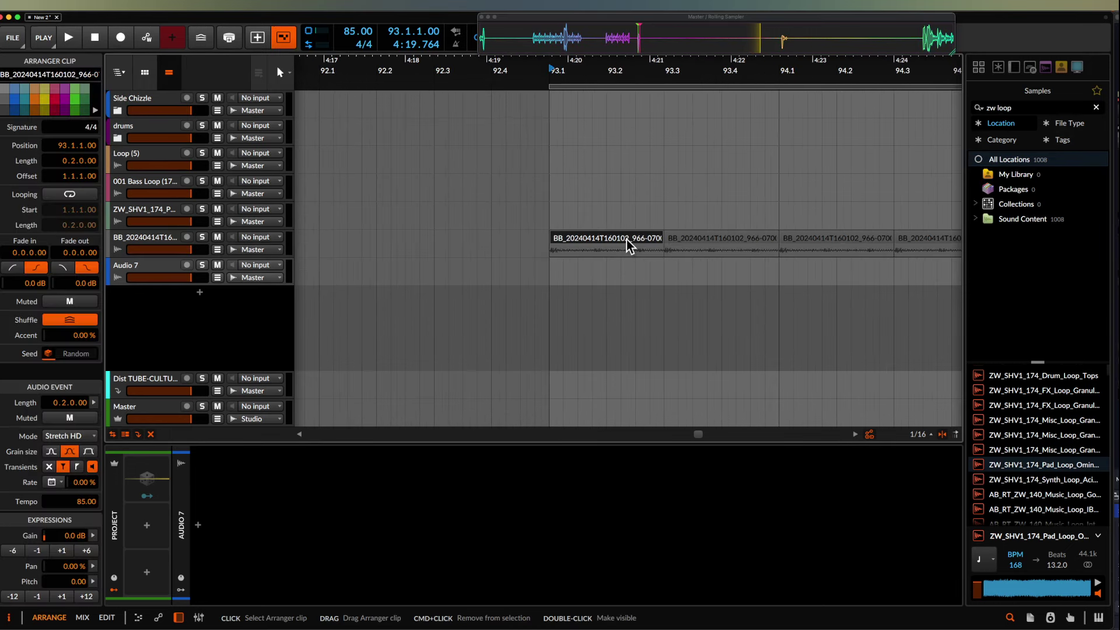
{"action": "scroll", "coordinate": [627, 239], "scroll_direction": "down", "scroll_amount": 2}
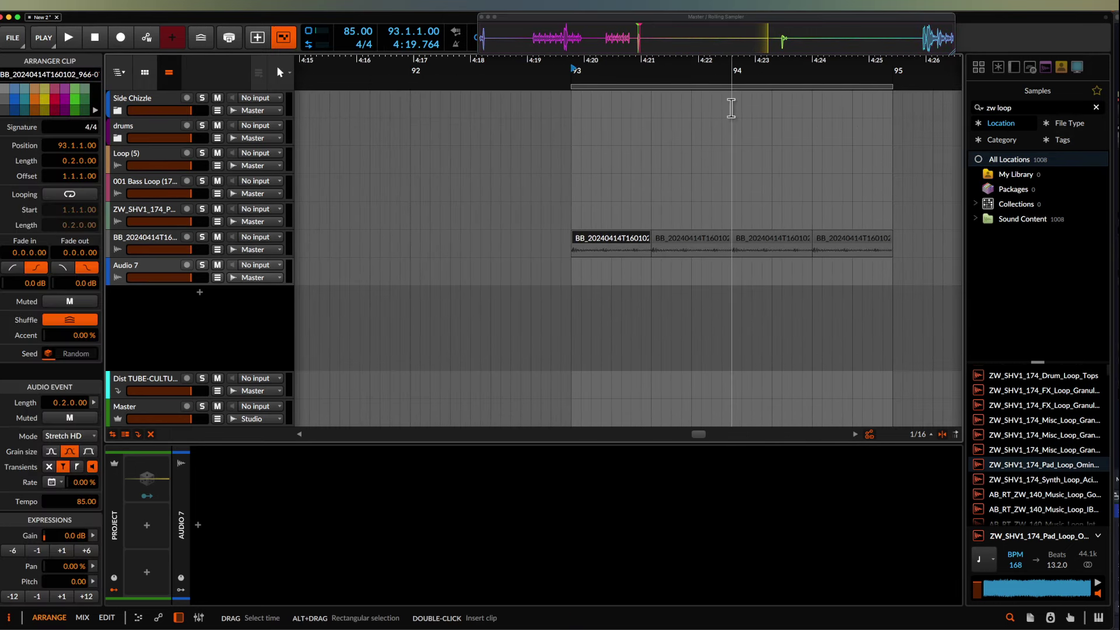
{"action": "scroll", "coordinate": [731, 147], "scroll_direction": "down", "scroll_amount": 4}
{"action": "scroll", "coordinate": [592, 292], "scroll_direction": "down", "scroll_amount": 2}
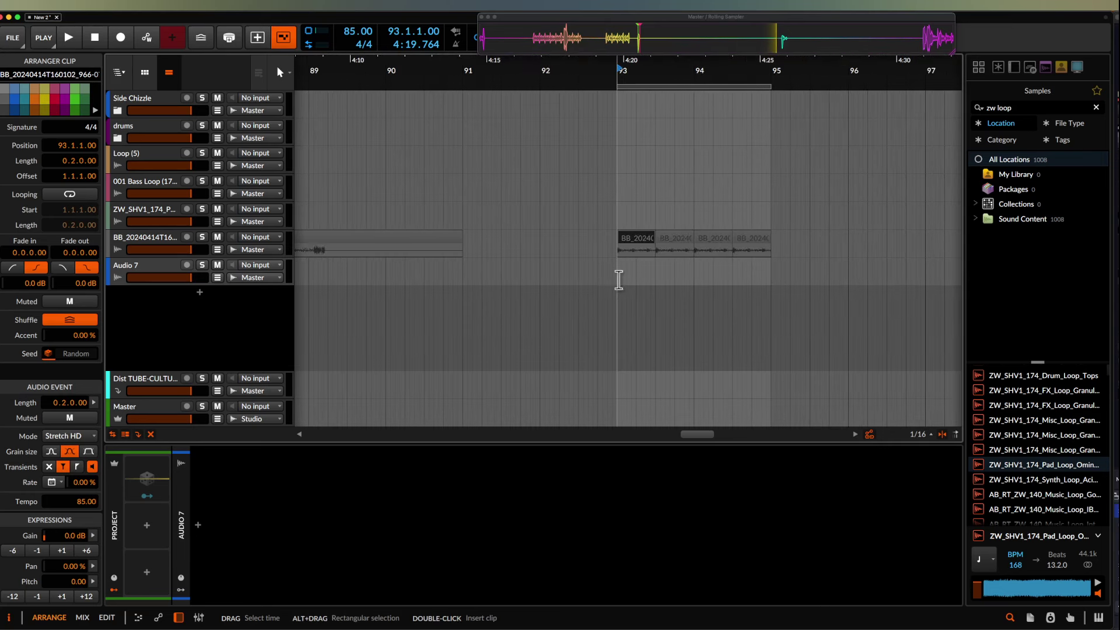
{"action": "left_click", "coordinate": [619, 278]}
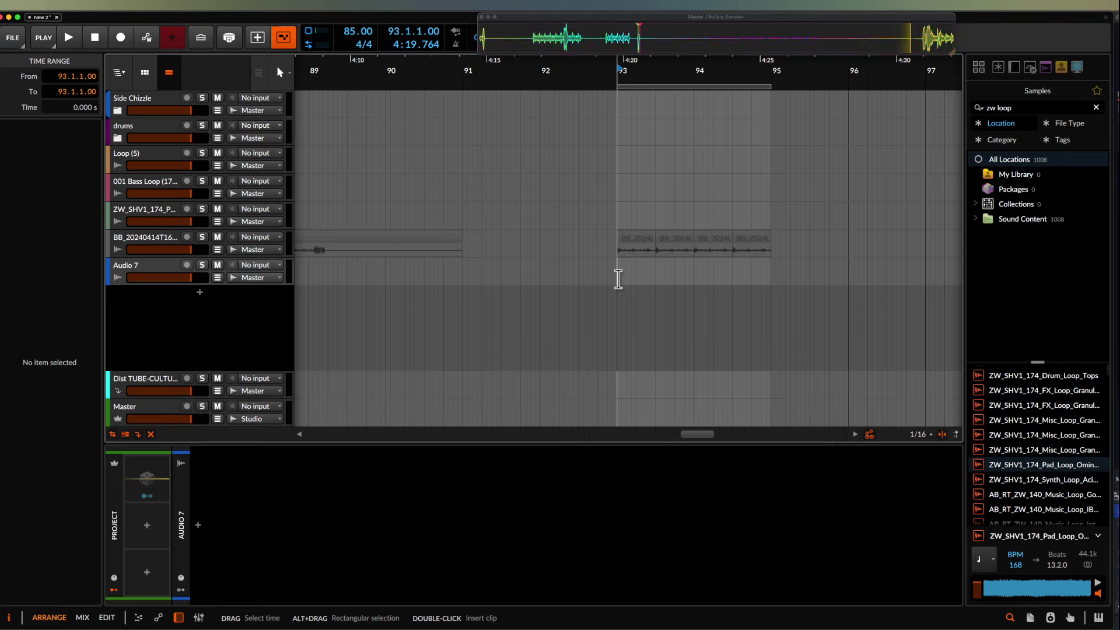
{"action": "double_click", "coordinate": [619, 279]}
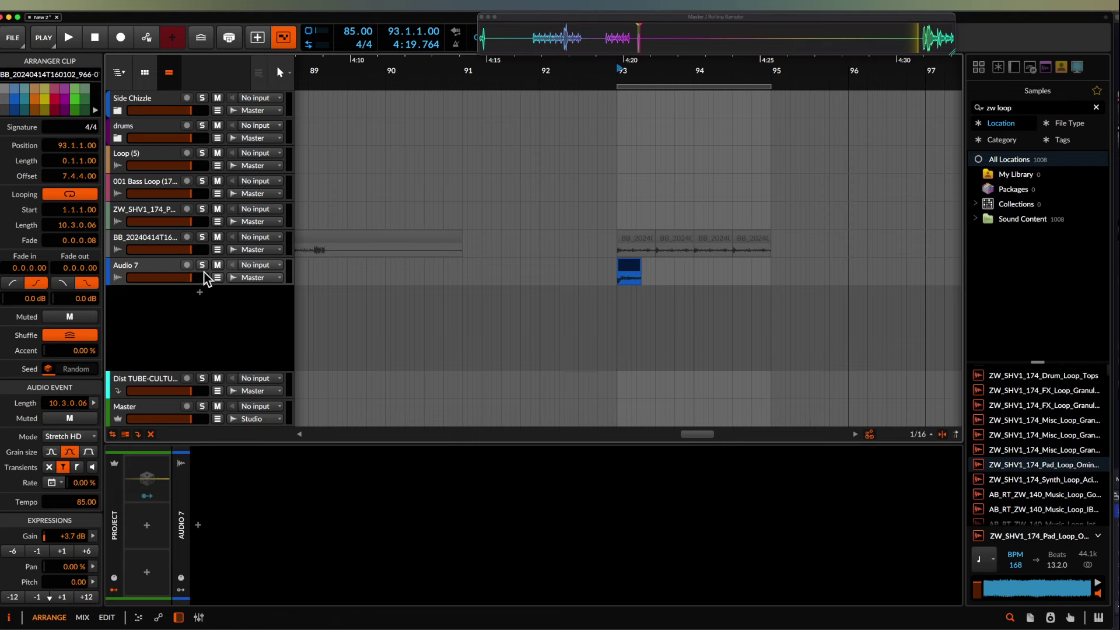
- Insert the Pro-Q 3 equalizer into the Audio 7 track's device chain
{"action": "left_click", "coordinate": [149, 271]}
{"action": "left_click", "coordinate": [198, 524]}
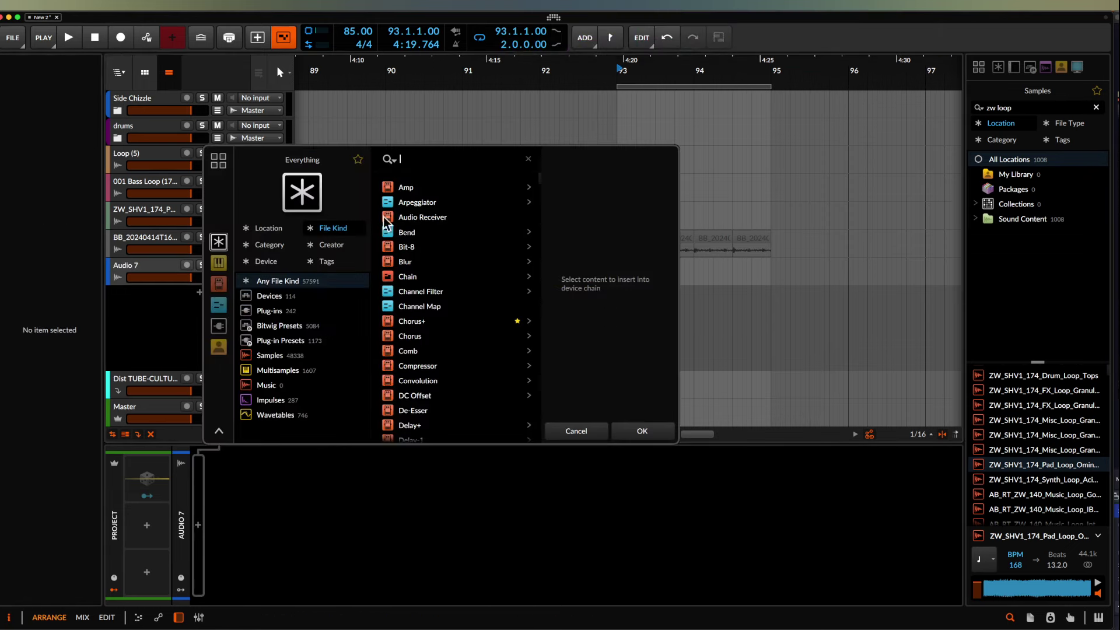
{"action": "type", "text": "pro"}
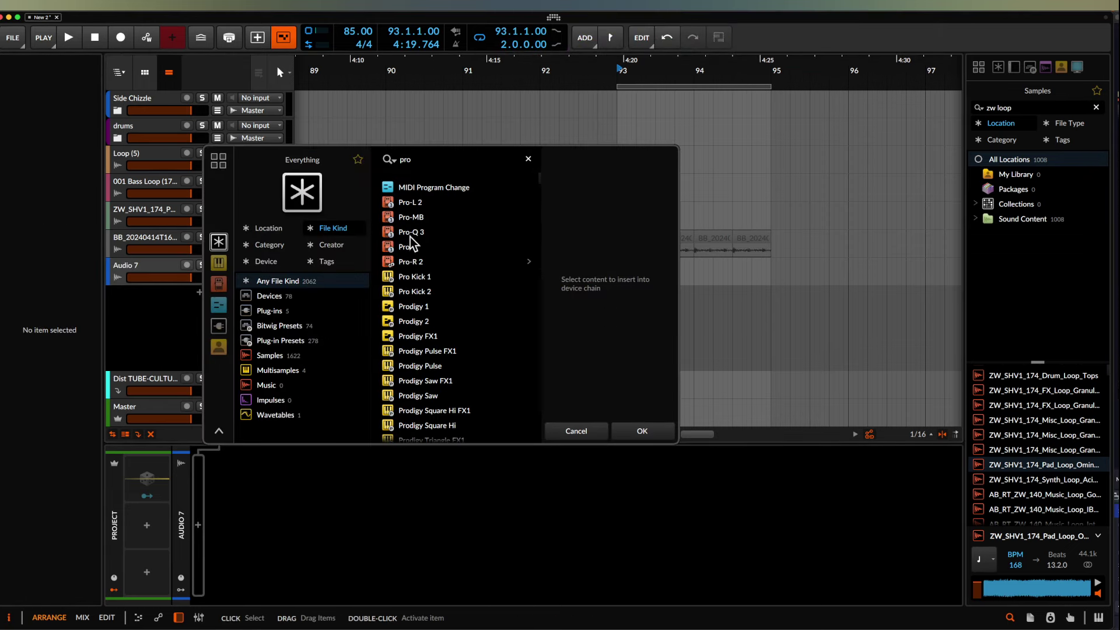
{"action": "left_click", "coordinate": [414, 231]}
{"action": "left_click", "coordinate": [641, 429]}
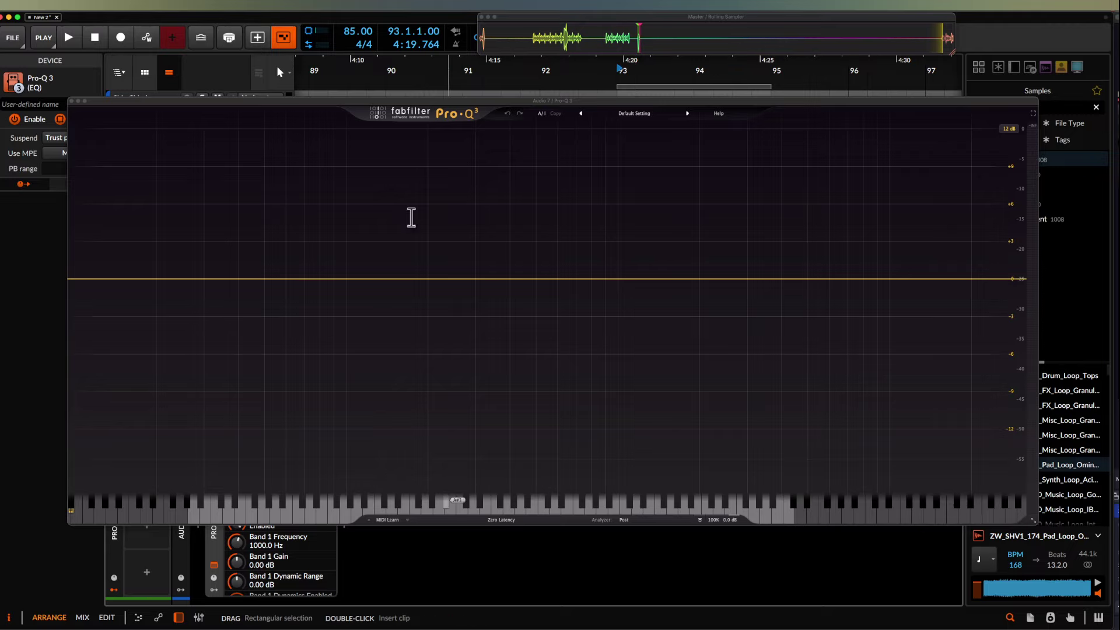
- Create a low-cut band at about 1130 Hz in Pro-Q 3 and close the plug-in window
{"action": "left_click", "coordinate": [102, 286]}
{"action": "left_click_drag", "start_coordinate": [105, 288], "coordinate": [633, 274]}
{"action": "left_click", "coordinate": [71, 101]}
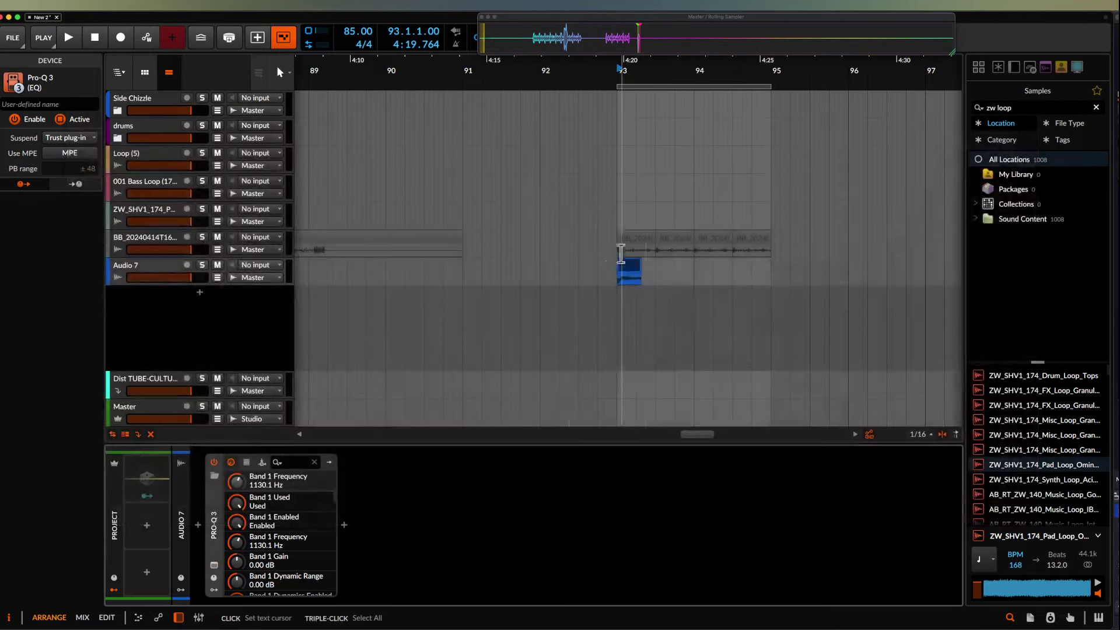
- Shorten the Audio 7 clip at bar 93 to 0.1.0.00 and give it a fade-out of 0.0.2.60
{"action": "scroll", "coordinate": [593, 262], "scroll_direction": "up", "scroll_amount": 5}
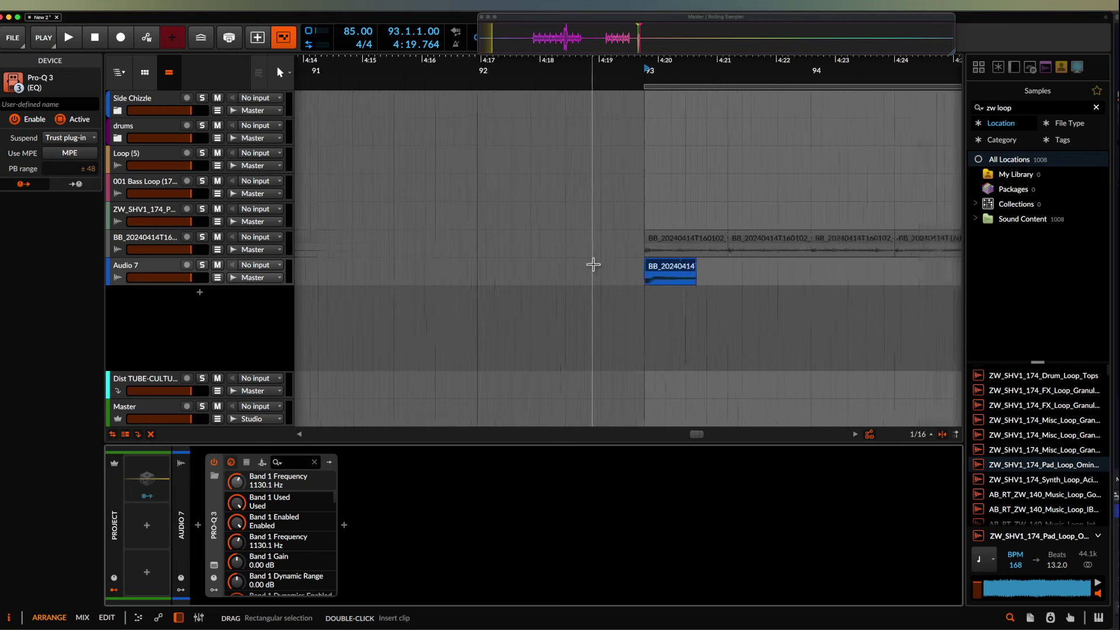
{"action": "left_click", "coordinate": [719, 268]}
{"action": "scroll", "coordinate": [719, 267], "scroll_direction": "up", "scroll_amount": 3}
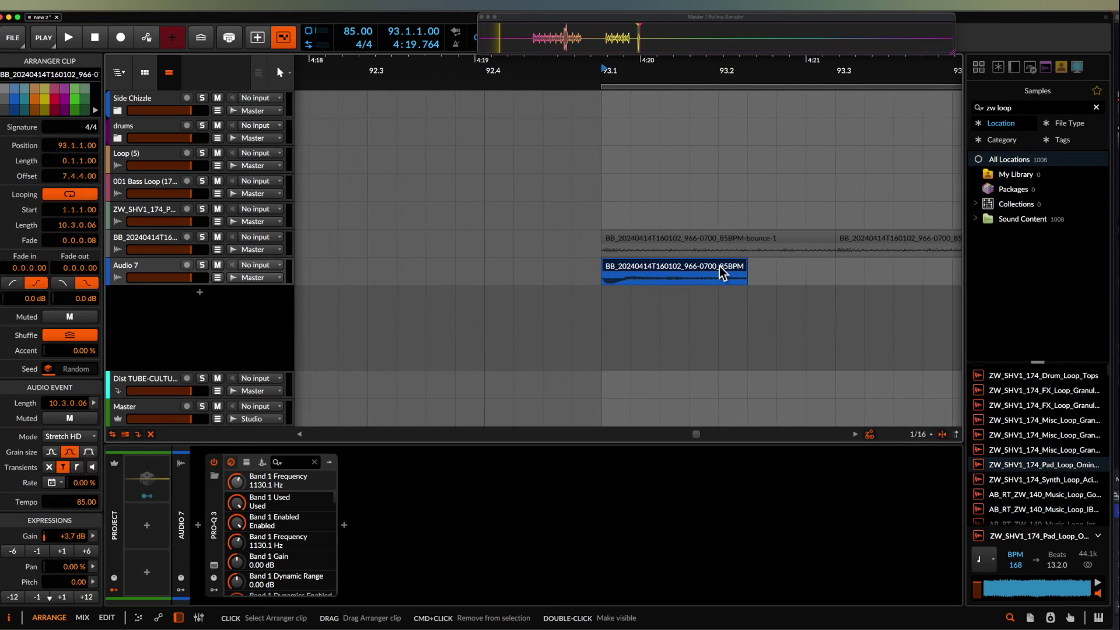
{"action": "left_click_drag", "start_coordinate": [746, 273], "coordinate": [646, 276]}
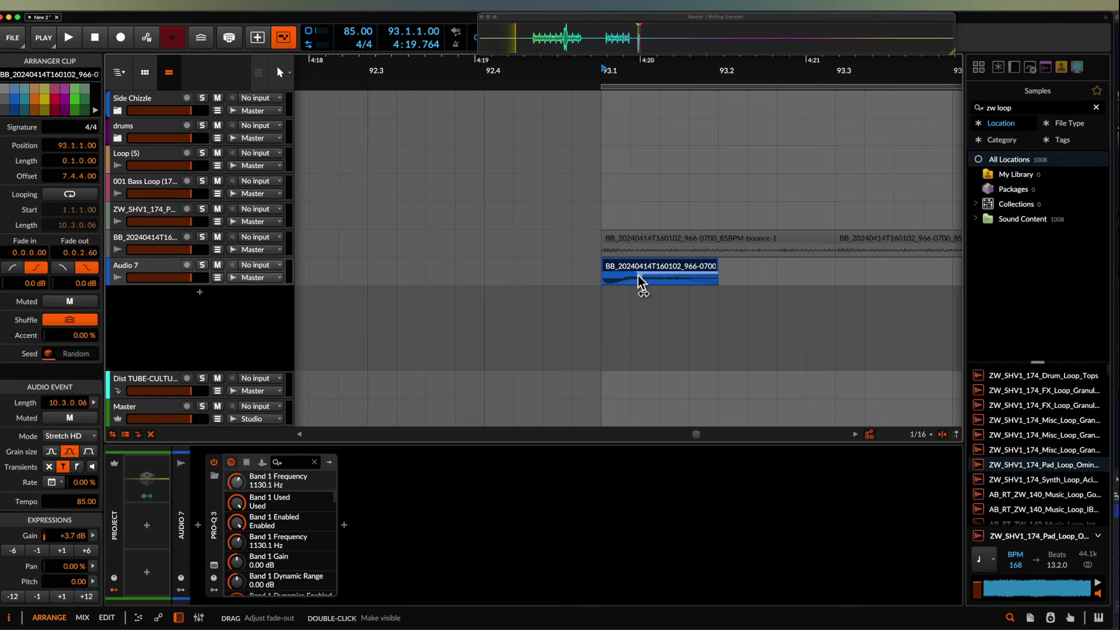
- Play the Audio 7 fragment together with the bounced slices from 93.1.1
{"action": "scroll", "coordinate": [643, 271], "scroll_direction": "down", "scroll_amount": 4}
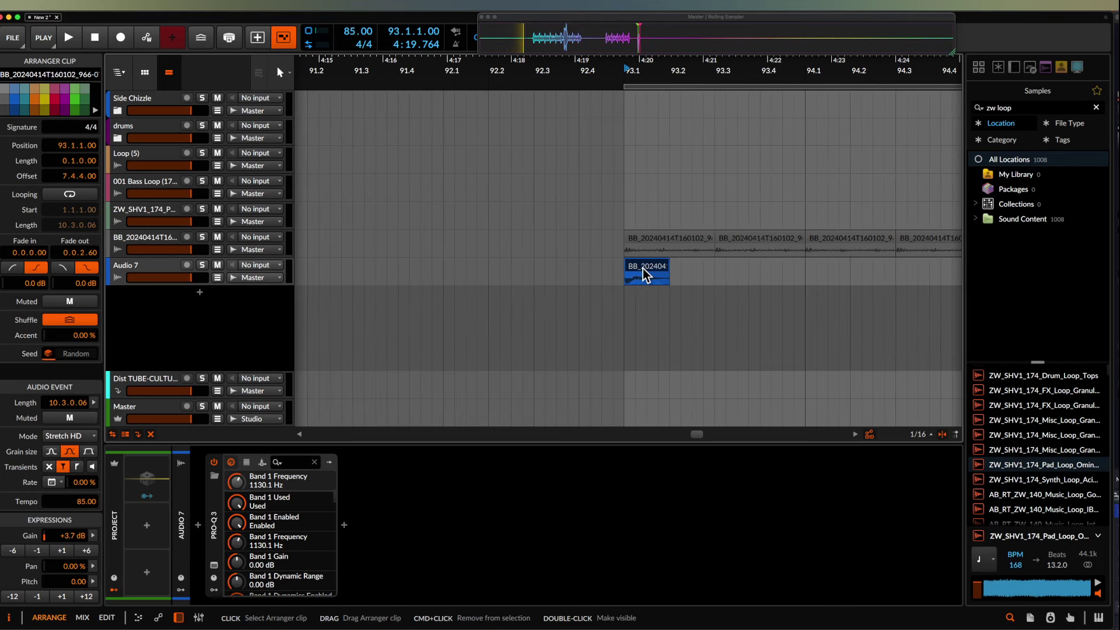
{"action": "key", "text": "space"}
{"action": "scroll", "coordinate": [643, 268], "scroll_direction": "up", "scroll_amount": 3}
{"action": "key", "text": "space"}
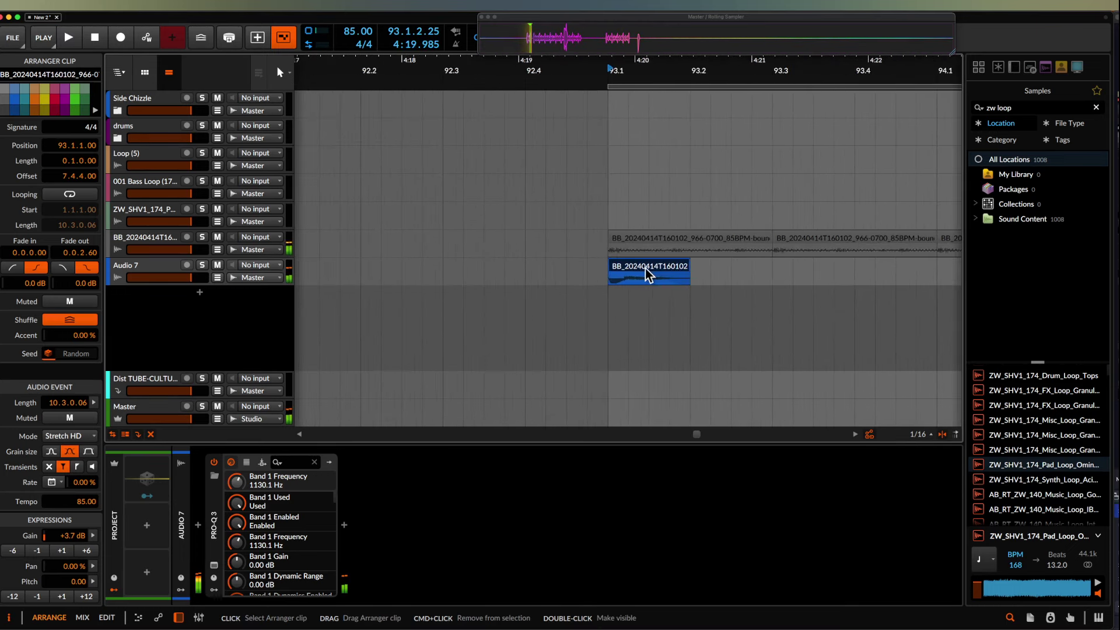
- During playback, move the Pro-Q 3 low cut on Audio 7 to about 2072 Hz with a Q of 0.730
{"action": "key", "text": "space"}
{"action": "left_click", "coordinate": [215, 475]}
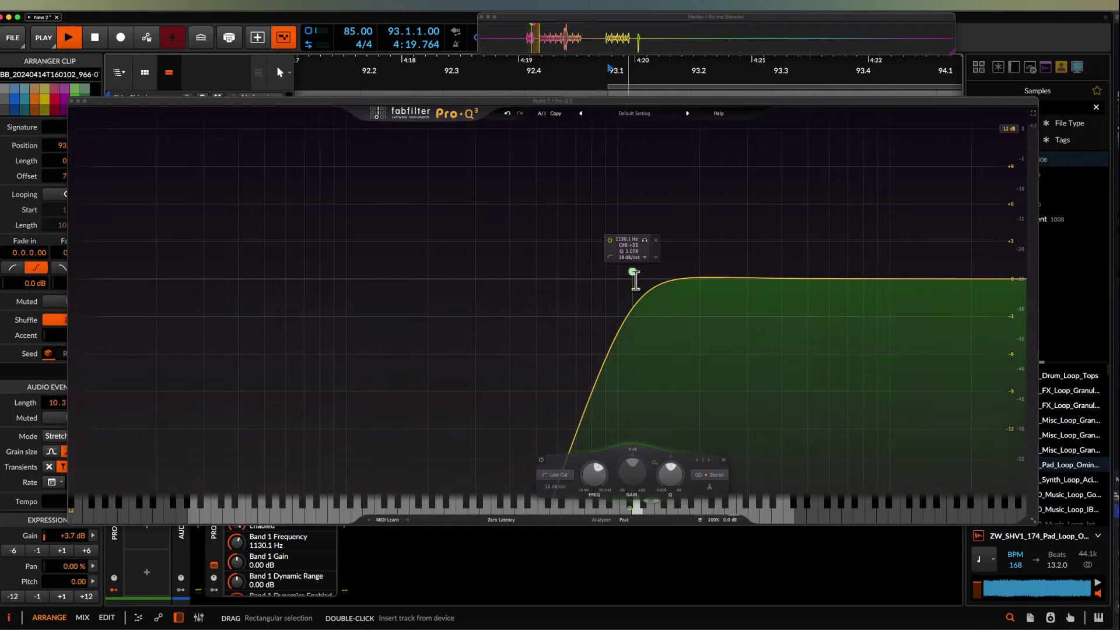
{"action": "left_click_drag", "start_coordinate": [633, 271], "coordinate": [706, 321]}
{"action": "key", "text": "space"}
{"action": "key", "text": "Escape"}
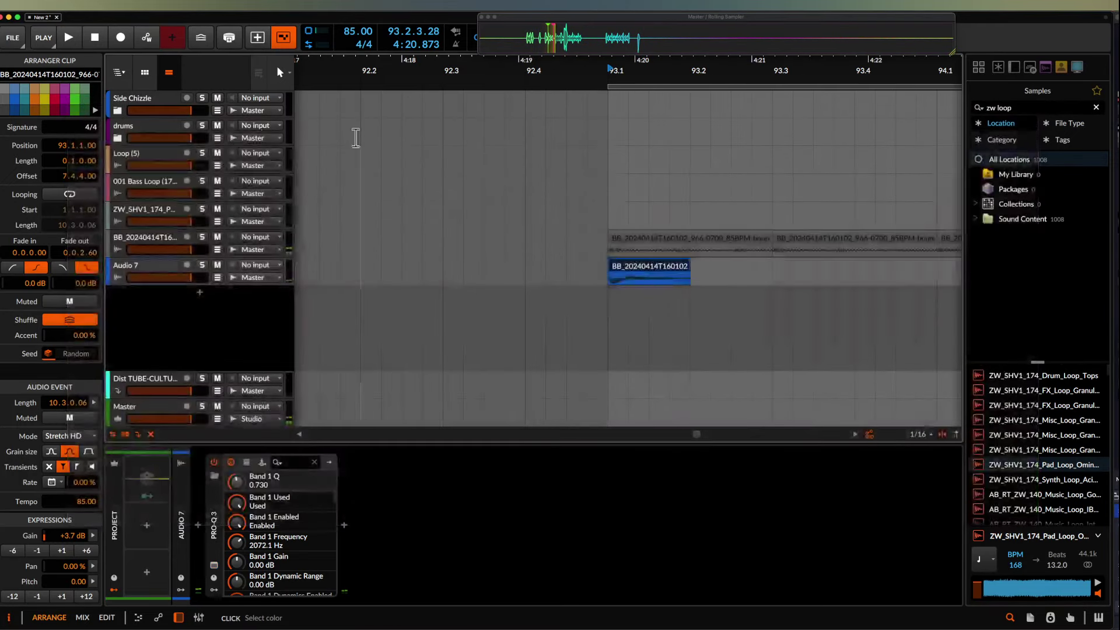
- Copy the Audio 7 clip to 93.2.3.00, audition the pair and shorten the copy to 0.0.2.00
{"action": "scroll", "coordinate": [700, 245], "scroll_direction": "right", "scroll_amount": 3}
{"action": "left_click_drag", "start_coordinate": [574, 266], "coordinate": [688, 271]}
{"action": "left_click", "coordinate": [580, 270]}
{"action": "key", "text": "space"}
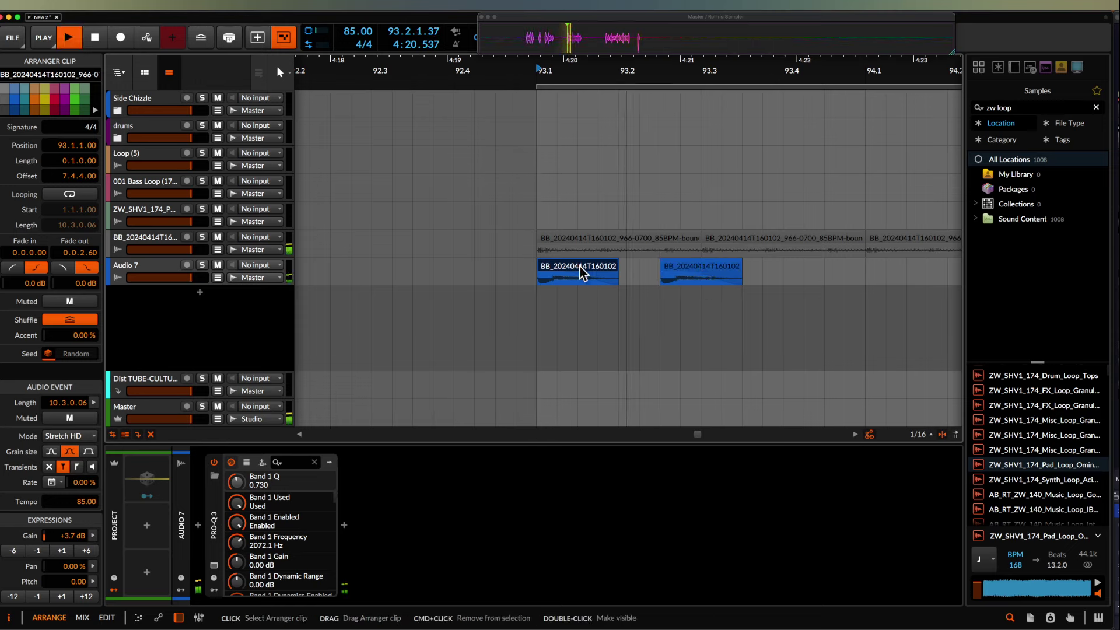
{"action": "key", "text": "space"}
{"action": "left_click_drag", "start_coordinate": [742, 266], "coordinate": [706, 265]}
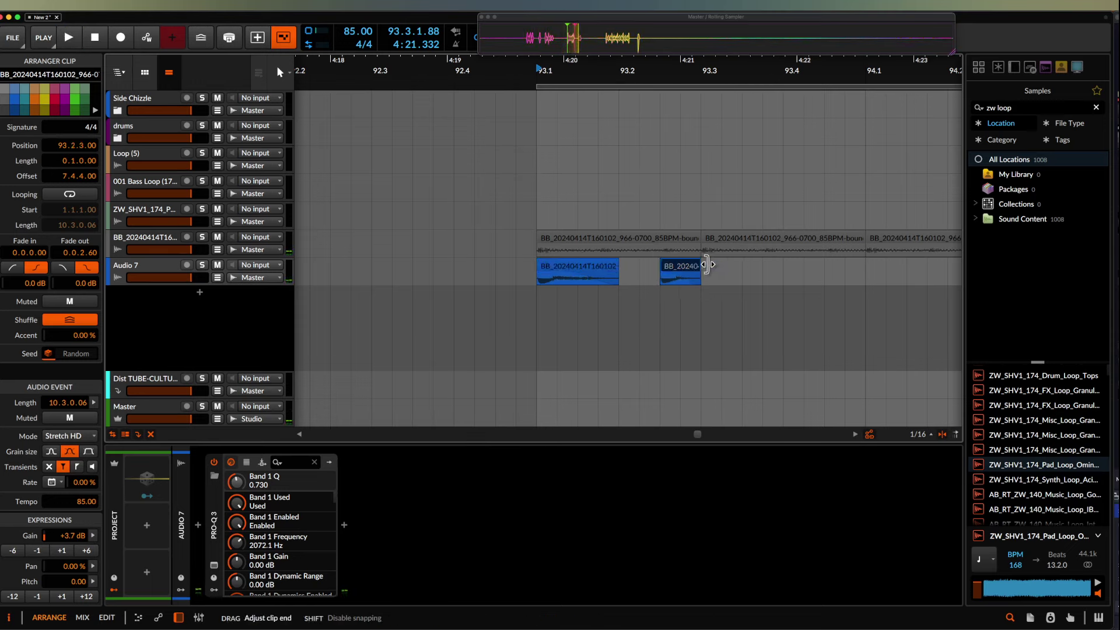
- Duplicate the 93.1.1.00 to 93.3.1.00 range on Audio 7 three times to fill the loop up to 95.1.1.00
{"action": "left_click_drag", "start_coordinate": [532, 277], "coordinate": [693, 282]}
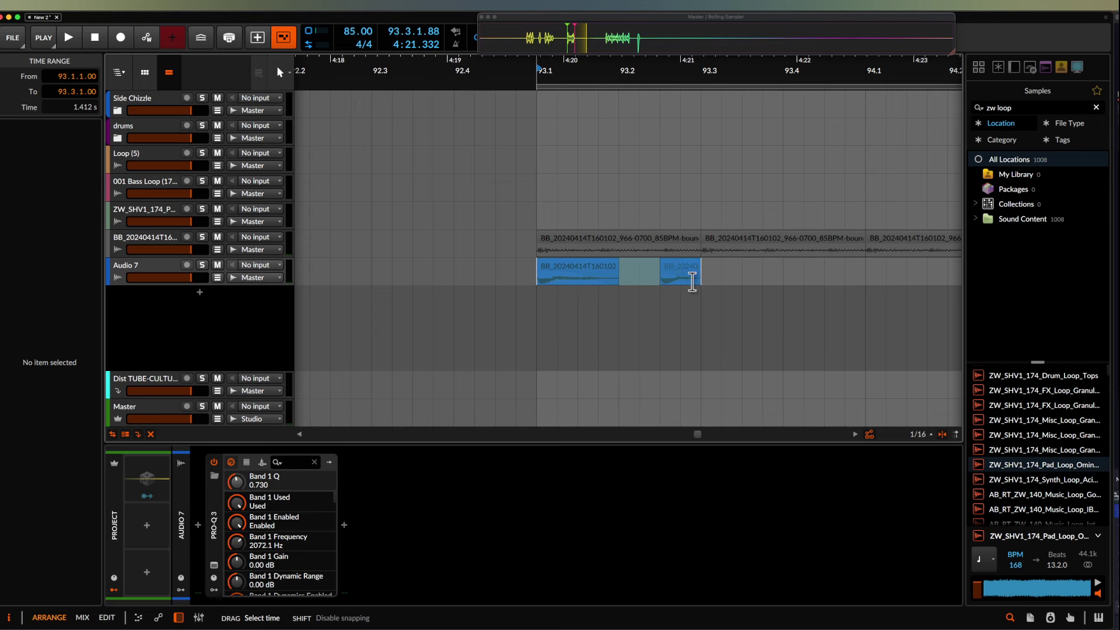
{"action": "key", "text": "super+d"}
{"action": "key", "text": "super+d"}
{"action": "key", "text": "super+d"}
{"action": "scroll", "coordinate": [692, 281], "scroll_direction": "down", "scroll_amount": 3}
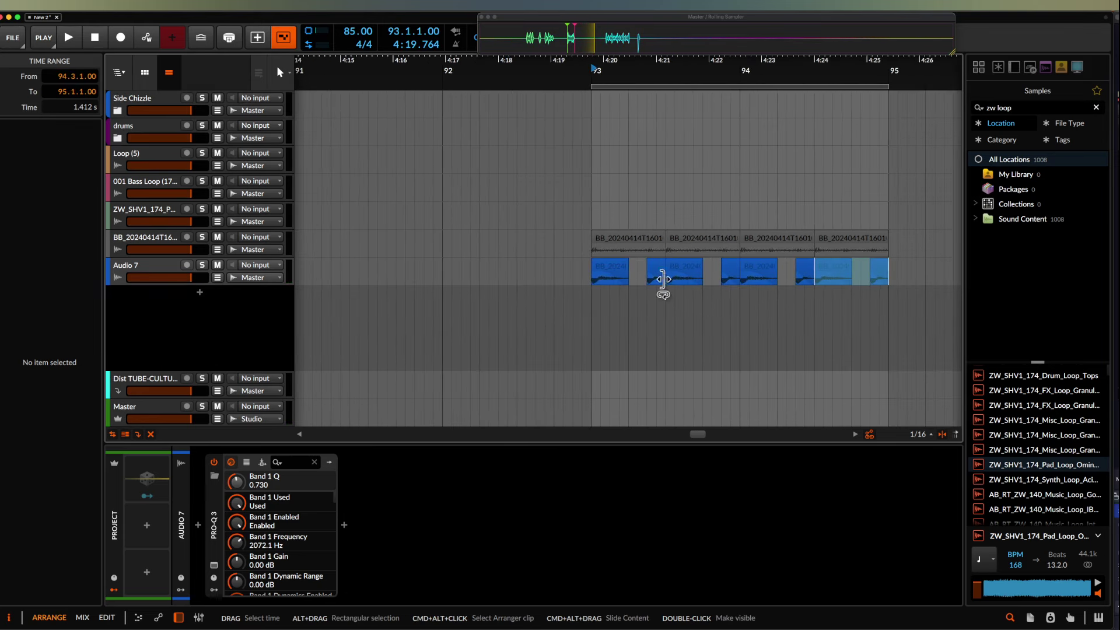
- Add a Time Shift device after Pro-Q 3 on Audio 7 and set its delay to 34.9 ms
{"action": "left_click", "coordinate": [610, 261]}
{"action": "left_click", "coordinate": [170, 272]}
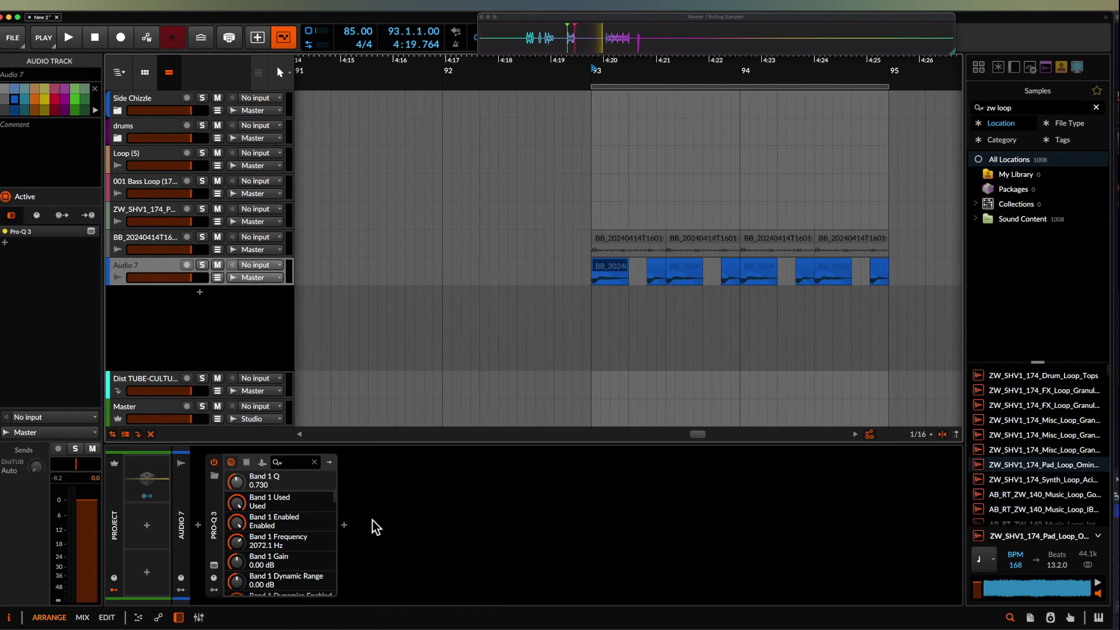
{"action": "left_click", "coordinate": [345, 525]}
{"action": "type", "text": "time"}
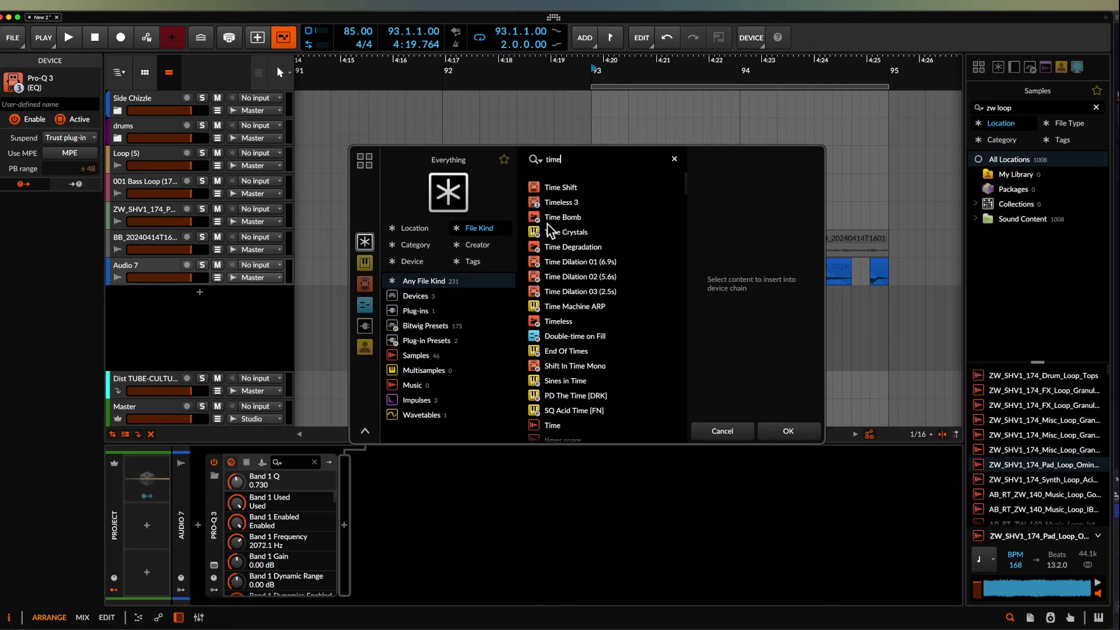
{"action": "left_click", "coordinate": [544, 191]}
{"action": "left_click", "coordinate": [784, 432]}
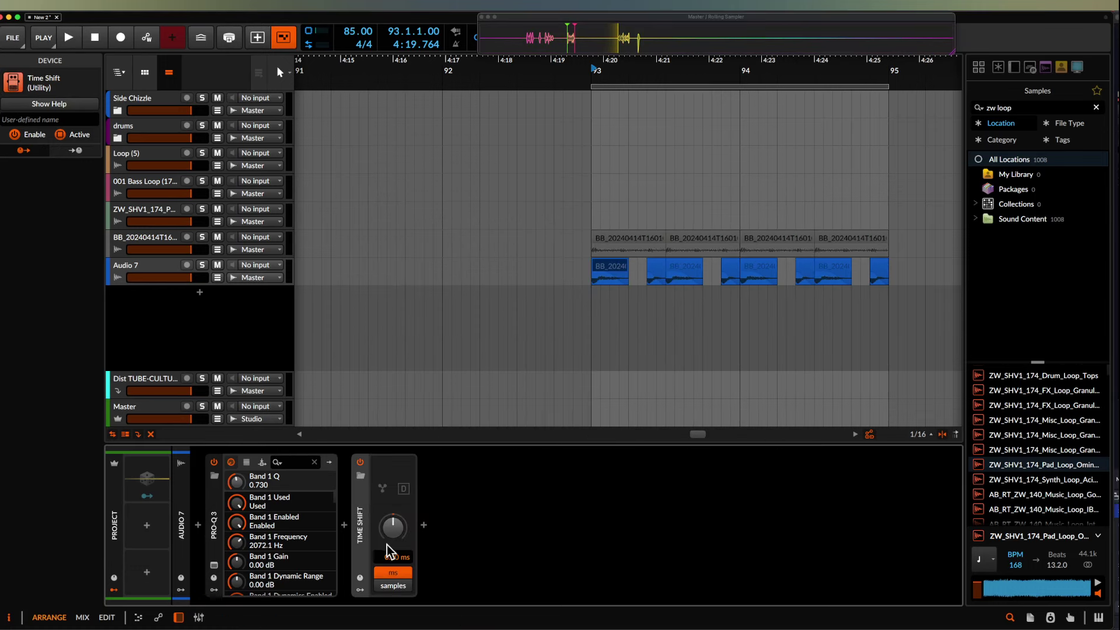
{"action": "left_click_drag", "start_coordinate": [387, 545], "coordinate": [386, 535]}
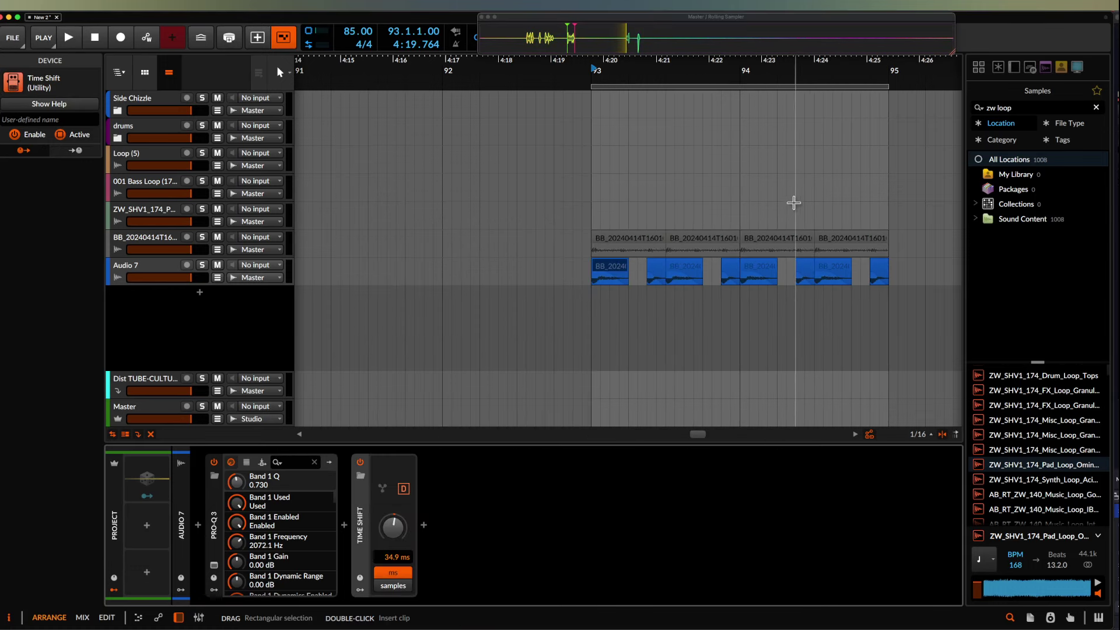
- Shorten the first Audio 7 clip at 93.1.1.00 to a length of 0.0.3.00
{"action": "double_click", "coordinate": [615, 269]}
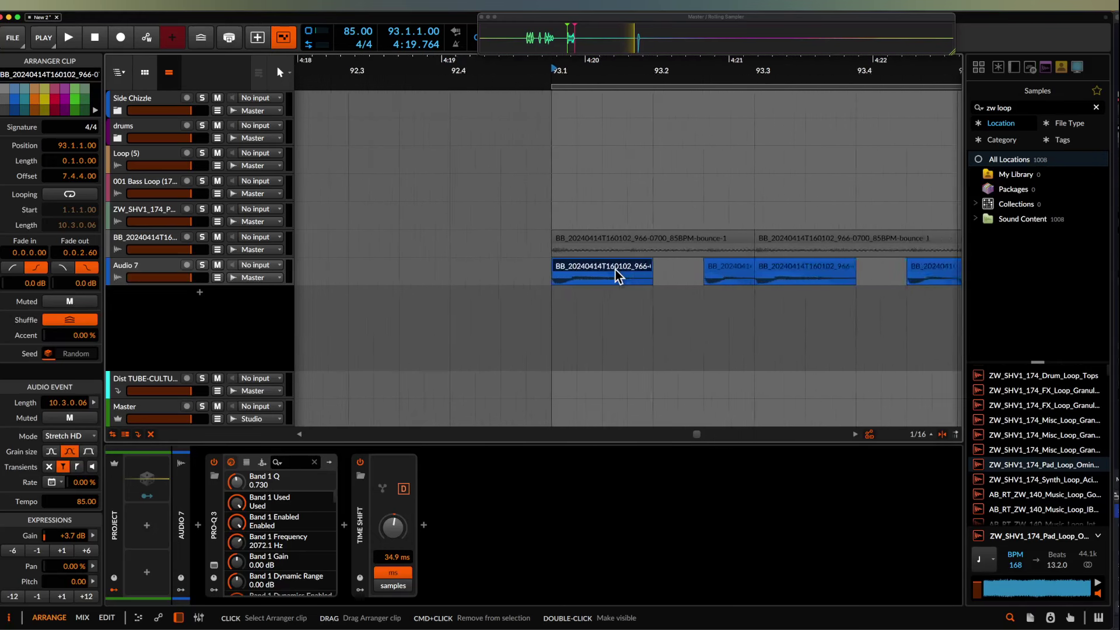
{"action": "left_click_drag", "start_coordinate": [655, 268], "coordinate": [632, 270]}
{"action": "scroll", "coordinate": [632, 269], "scroll_direction": "down", "scroll_amount": 2}
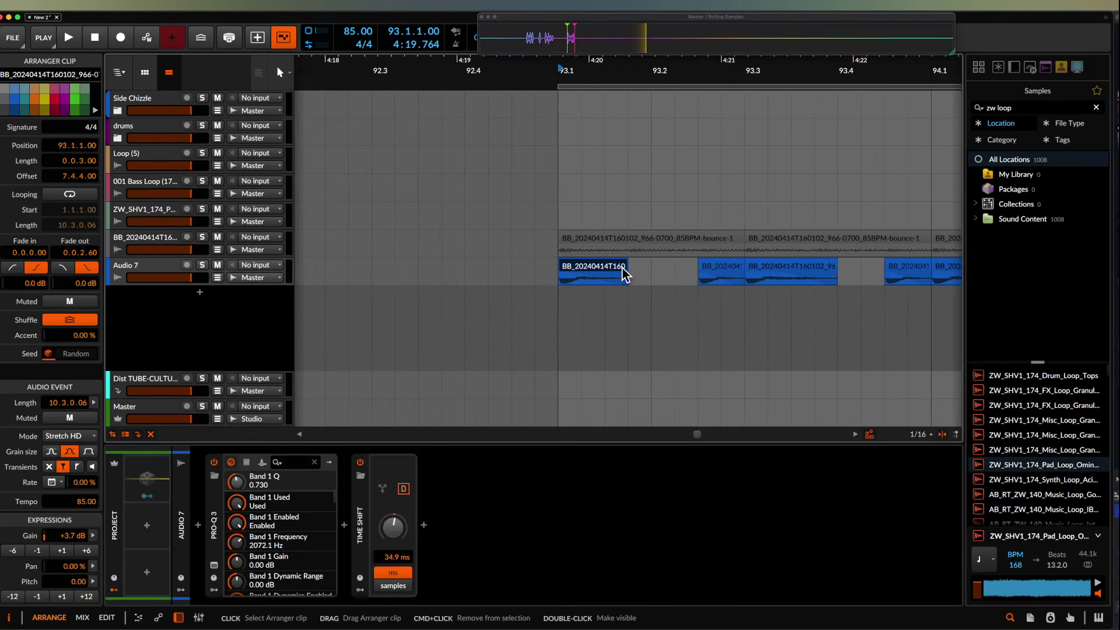
- Give the short Audio 7 clip at 93.2.3.00 a fade-out of 0.0.2.00
{"action": "left_click", "coordinate": [721, 270]}
{"action": "scroll", "coordinate": [721, 270], "scroll_direction": "up", "scroll_amount": 3}
{"action": "scroll", "coordinate": [716, 271], "scroll_direction": "down", "scroll_amount": 4}
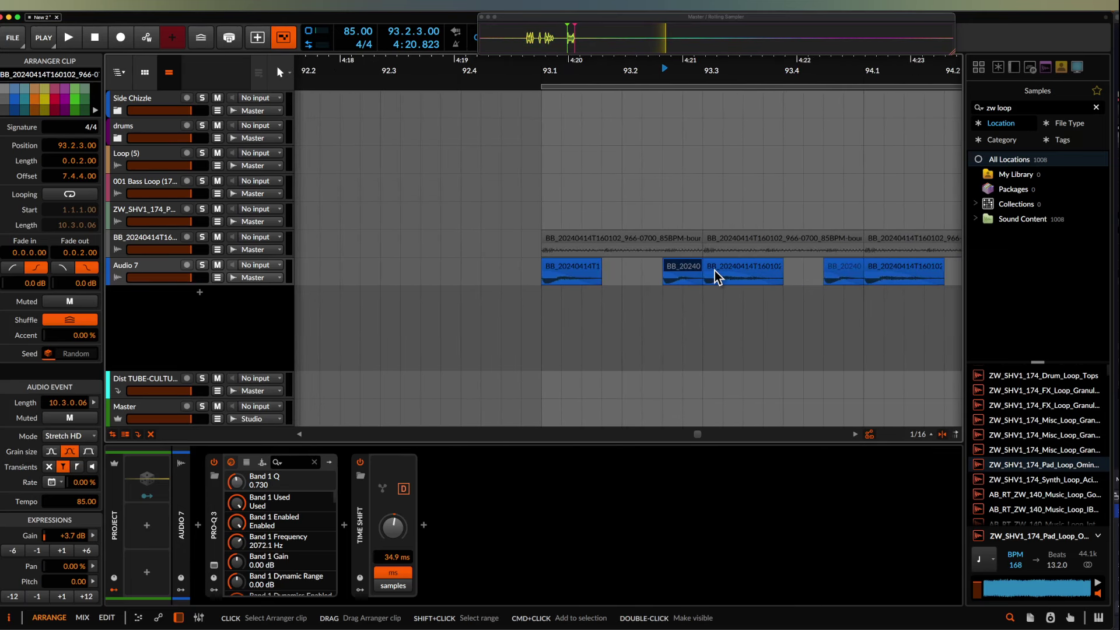
{"action": "scroll", "coordinate": [713, 271], "scroll_direction": "down", "scroll_amount": 3}
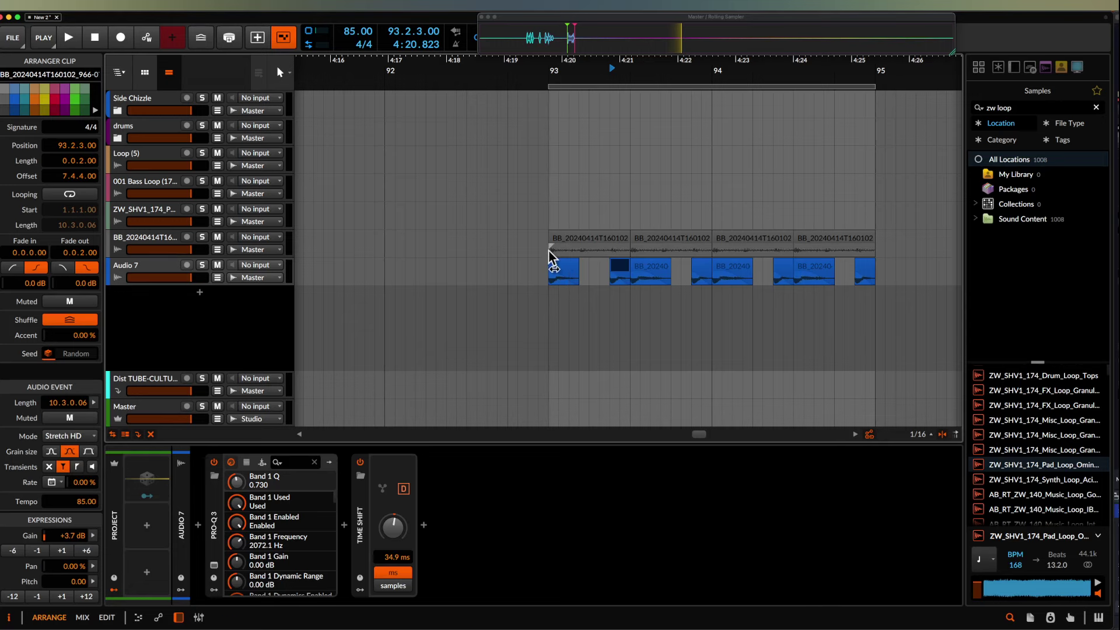
- Play the earlier long capture from 87.2.1.00 and split it at that position
{"action": "left_click", "coordinate": [549, 251]}
{"action": "scroll", "coordinate": [548, 249], "scroll_direction": "down", "scroll_amount": 4}
{"action": "scroll", "coordinate": [548, 249], "scroll_direction": "down", "scroll_amount": 5}
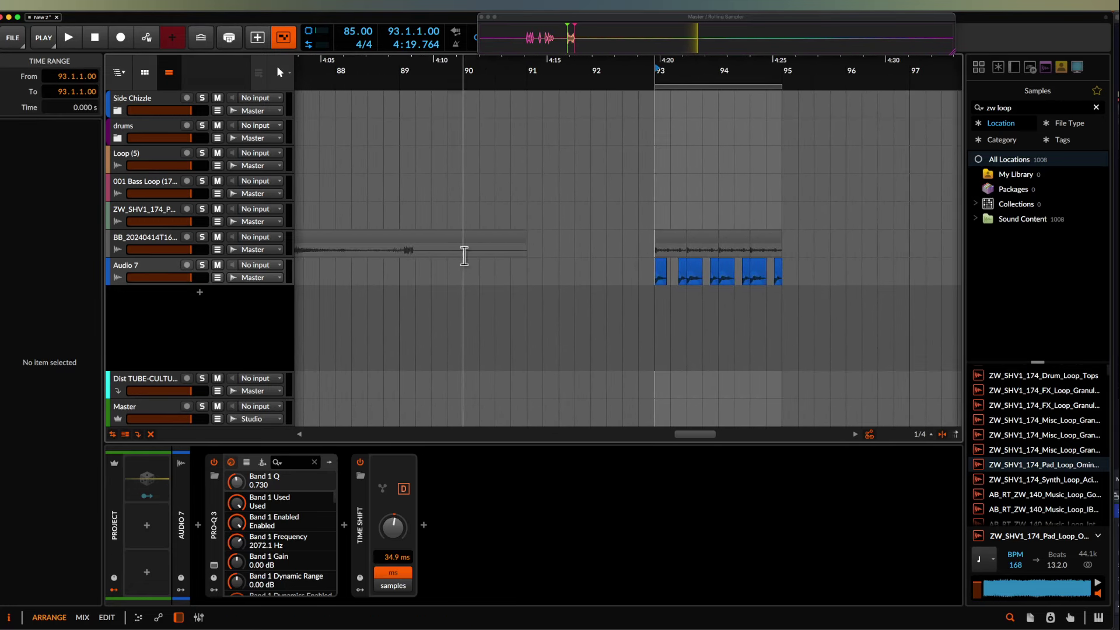
{"action": "scroll", "coordinate": [364, 245], "scroll_direction": "left", "scroll_amount": 3}
{"action": "scroll", "coordinate": [364, 245], "scroll_direction": "up", "scroll_amount": 5}
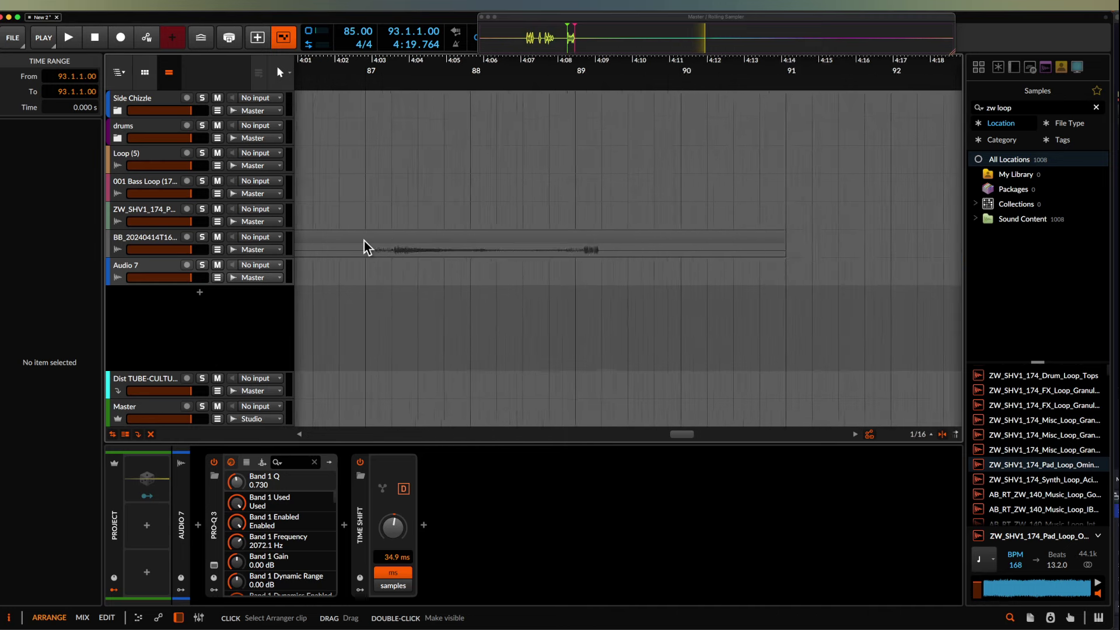
{"action": "left_click", "coordinate": [401, 254]}
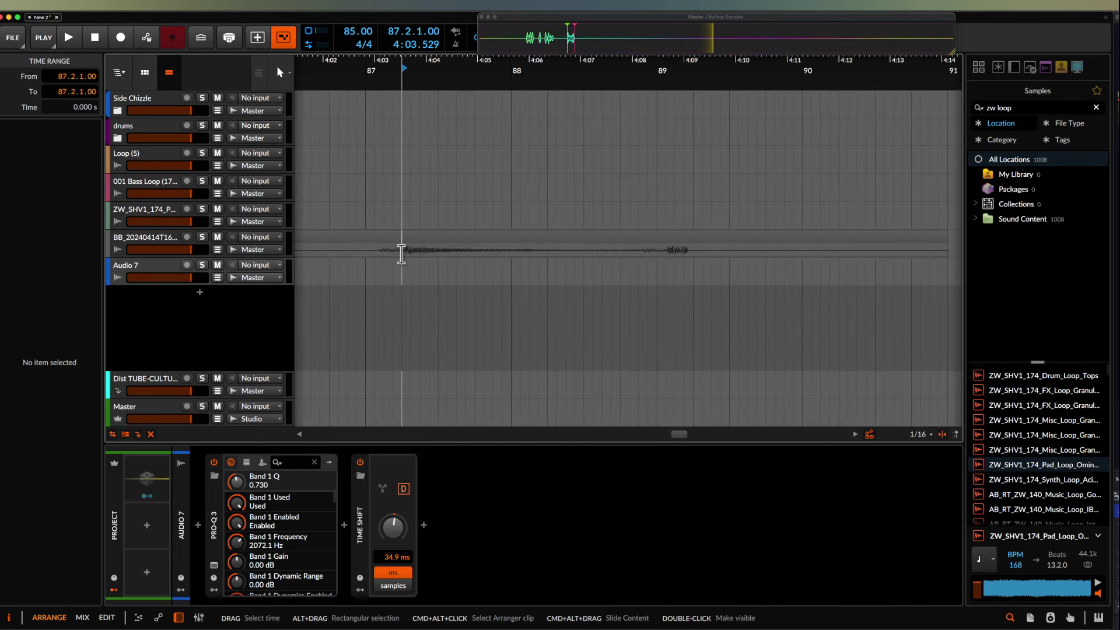
{"action": "scroll", "coordinate": [401, 253], "scroll_direction": "down", "scroll_amount": 2}
{"action": "key", "text": "space"}
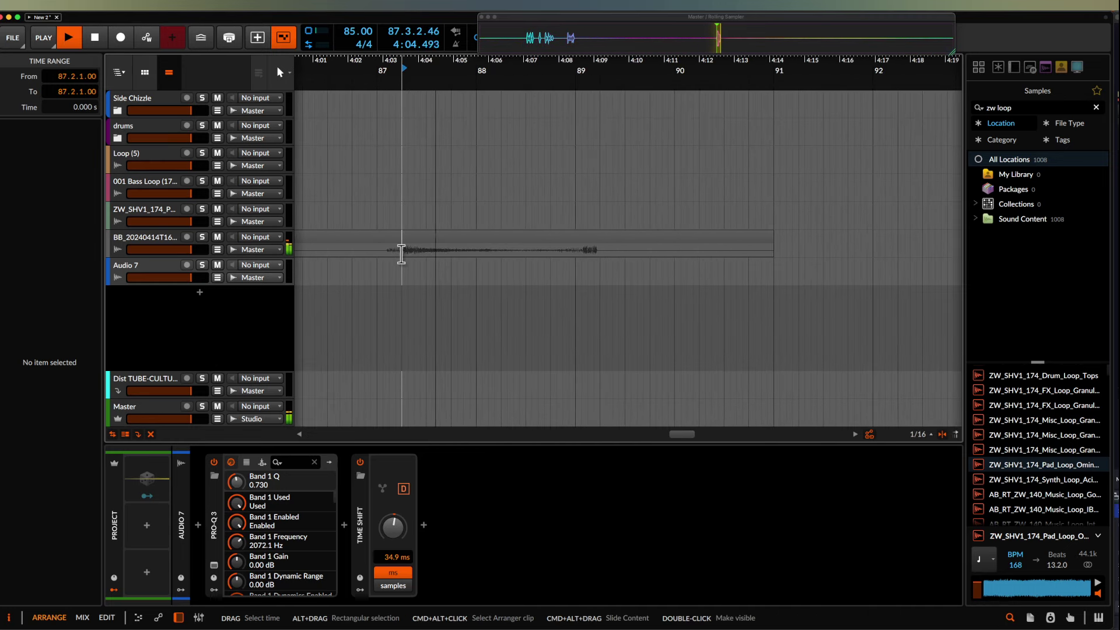
{"action": "key", "text": "space"}
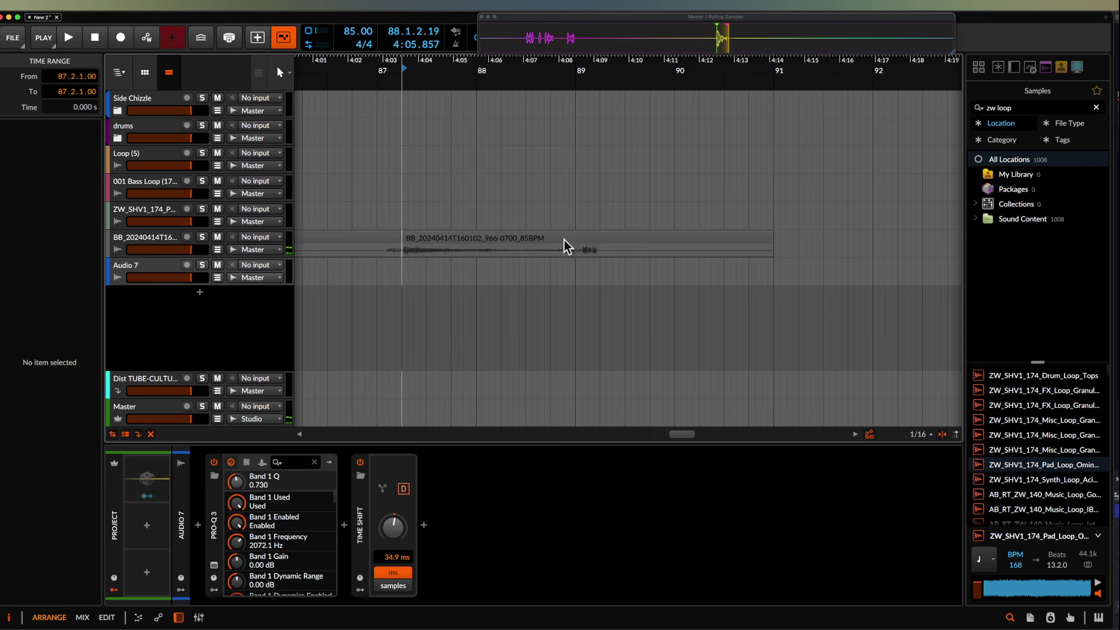
- Time-compress the split part of the capture so it ends at 87.2.4.00, and audition the compressed fragment
{"action": "left_click_drag", "start_coordinate": [772, 234], "coordinate": [426, 254]}
{"action": "key", "text": "space"}
{"action": "key", "text": "space"}
{"action": "scroll", "coordinate": [419, 237], "scroll_direction": "up", "scroll_amount": 3}
{"action": "key", "text": "space"}
{"action": "scroll", "coordinate": [415, 241], "scroll_direction": "up", "scroll_amount": 2}
{"action": "key", "text": "space"}
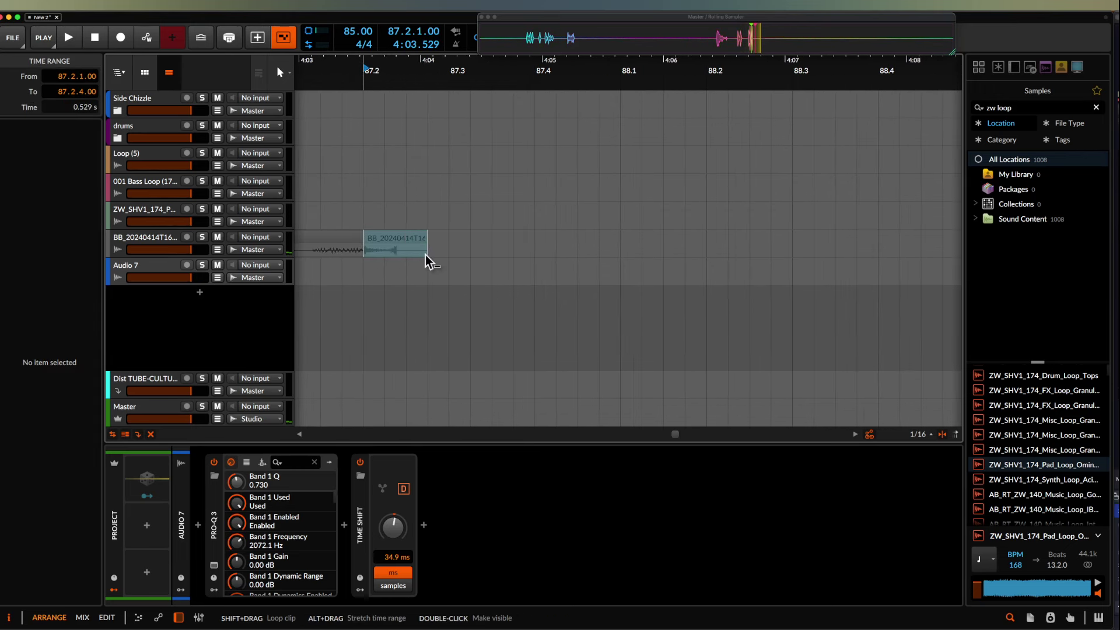
- Add a new audio track below Audio 7 and place a copy of the compressed fragment on it at 93.2.1.00
{"action": "scroll", "coordinate": [425, 250], "scroll_direction": "down", "scroll_amount": 4}
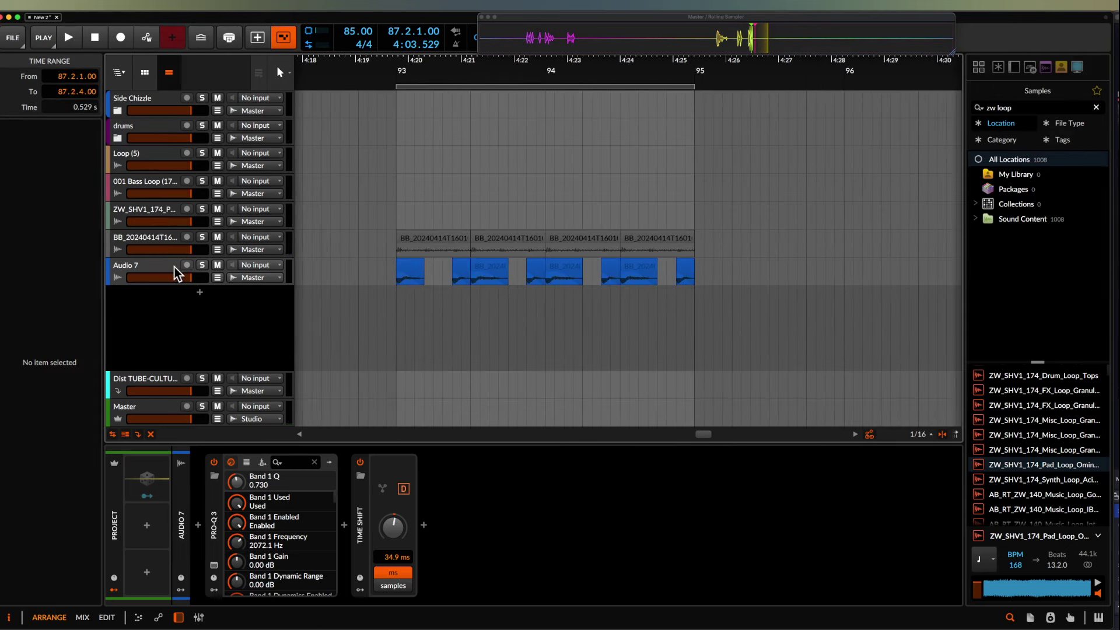
{"action": "key", "text": "ctrl+shift+t"}
{"action": "left_click", "coordinate": [397, 304]}
{"action": "scroll", "coordinate": [397, 304], "scroll_direction": "up", "scroll_amount": 2}
{"action": "key", "text": "space"}
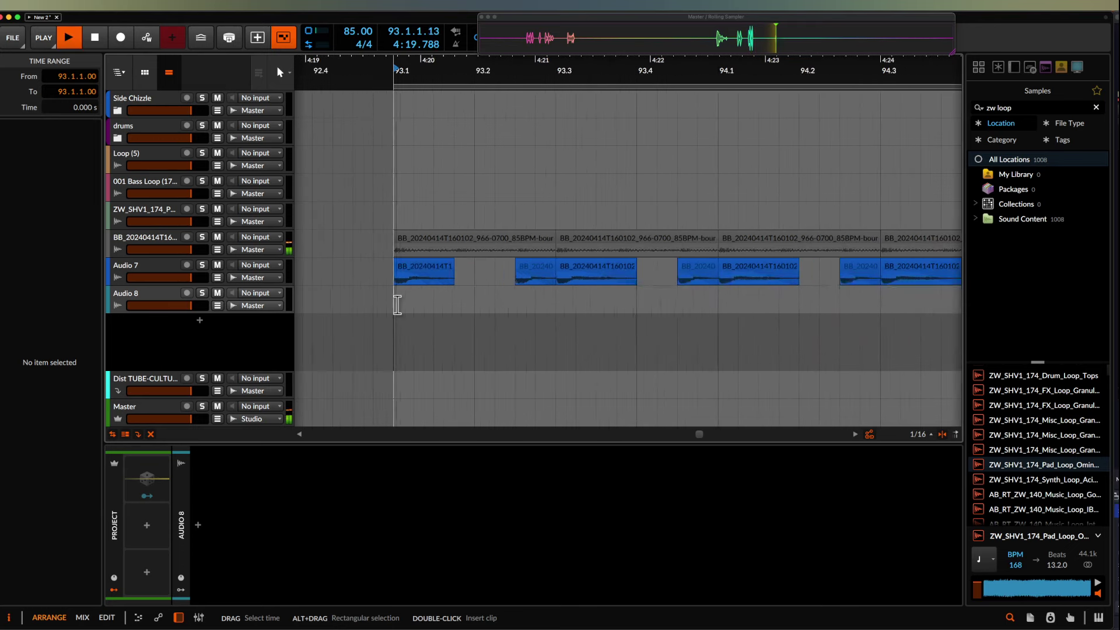
{"action": "key", "text": "space"}
{"action": "left_click", "coordinate": [467, 307]}
{"action": "key", "text": "ctrl+v"}
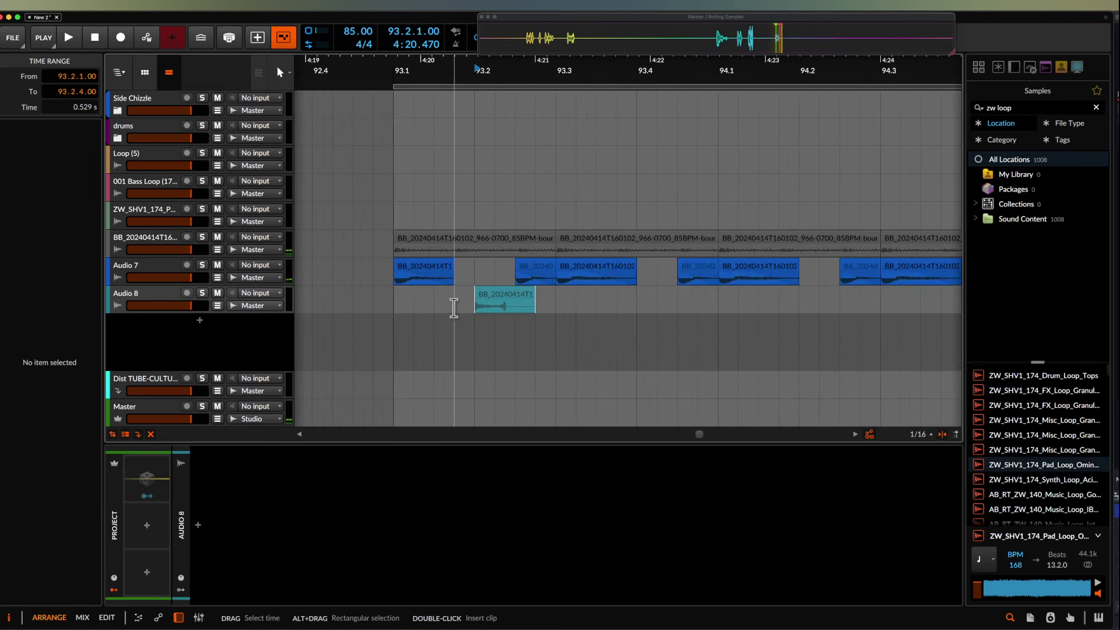
- Play the loop from 93.1.1.00 and nudge the Audio 8 fragment earlier to 93.1.4.81
{"action": "left_click", "coordinate": [395, 300]}
{"action": "key", "text": "space"}
{"action": "scroll", "coordinate": [490, 300], "scroll_direction": "up", "scroll_amount": 2}
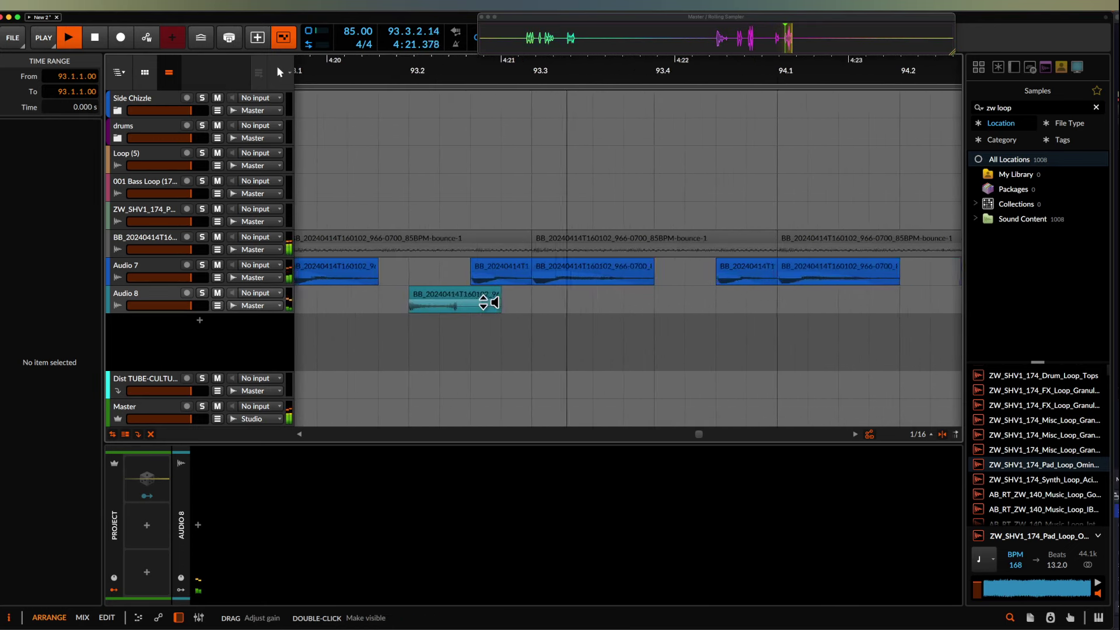
{"action": "key", "text": "space"}
{"action": "scroll", "coordinate": [395, 292], "scroll_direction": "up", "scroll_amount": 2}
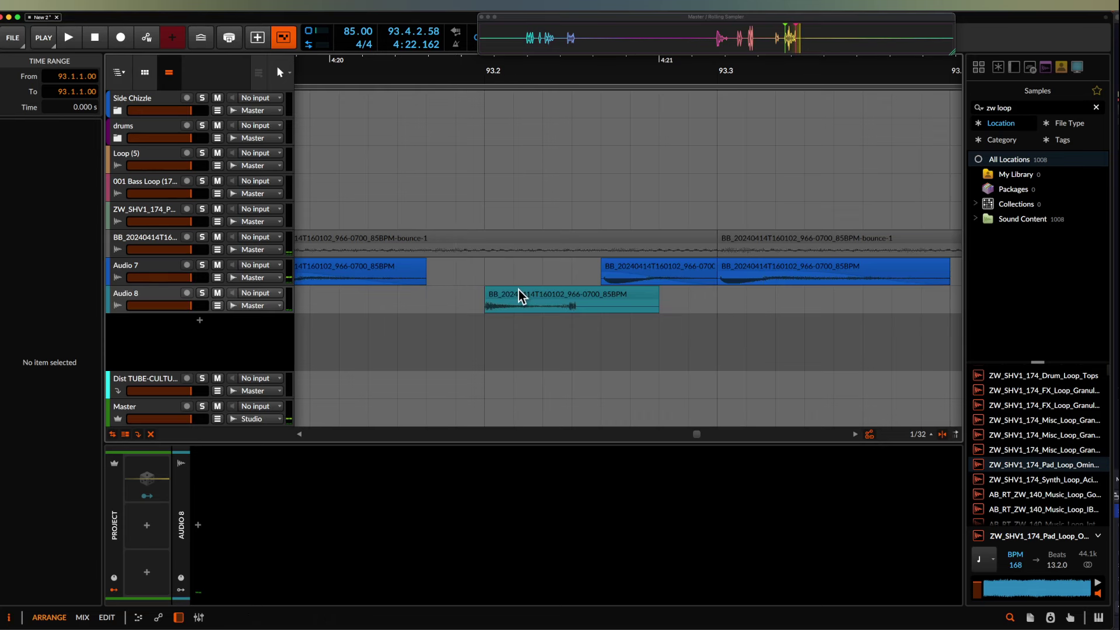
{"action": "left_click_drag", "start_coordinate": [520, 295], "coordinate": [510, 298]}
{"action": "scroll", "coordinate": [508, 293], "scroll_direction": "down", "scroll_amount": 2}
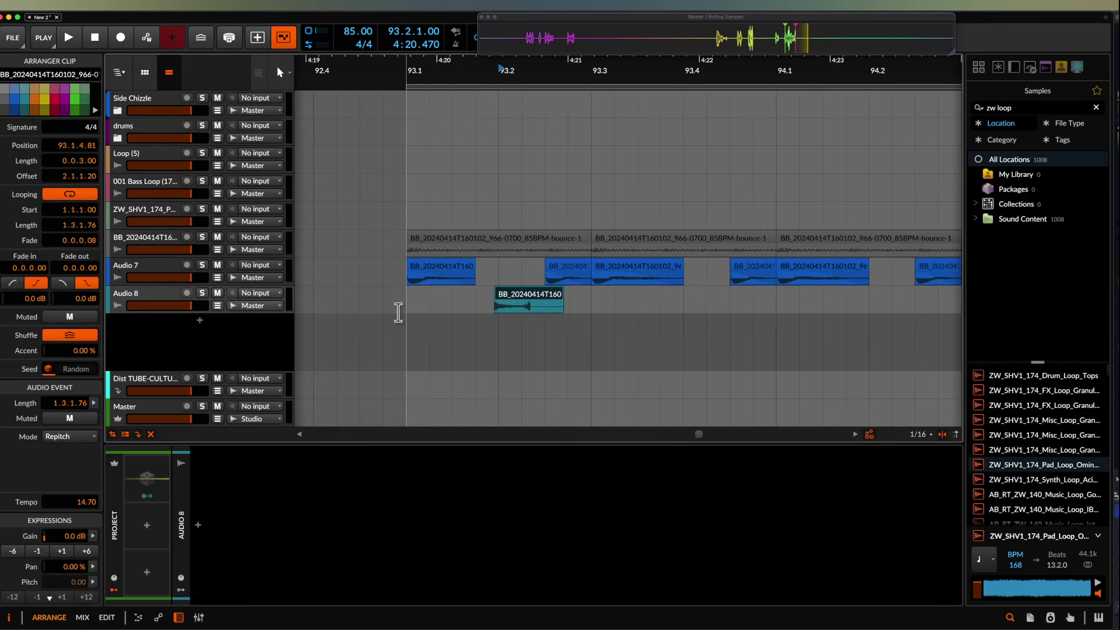
- Duplicate the 93.1.1.00 to 93.3.1.00 range on Audio 8 three times to fill the loop up to 95.1.1.00
{"action": "left_click_drag", "start_coordinate": [398, 312], "coordinate": [587, 308]}
{"action": "key", "text": "super+d"}
{"action": "key", "text": "super+d"}
{"action": "key", "text": "super+d"}
{"action": "scroll", "coordinate": [583, 305], "scroll_direction": "down", "scroll_amount": 3}
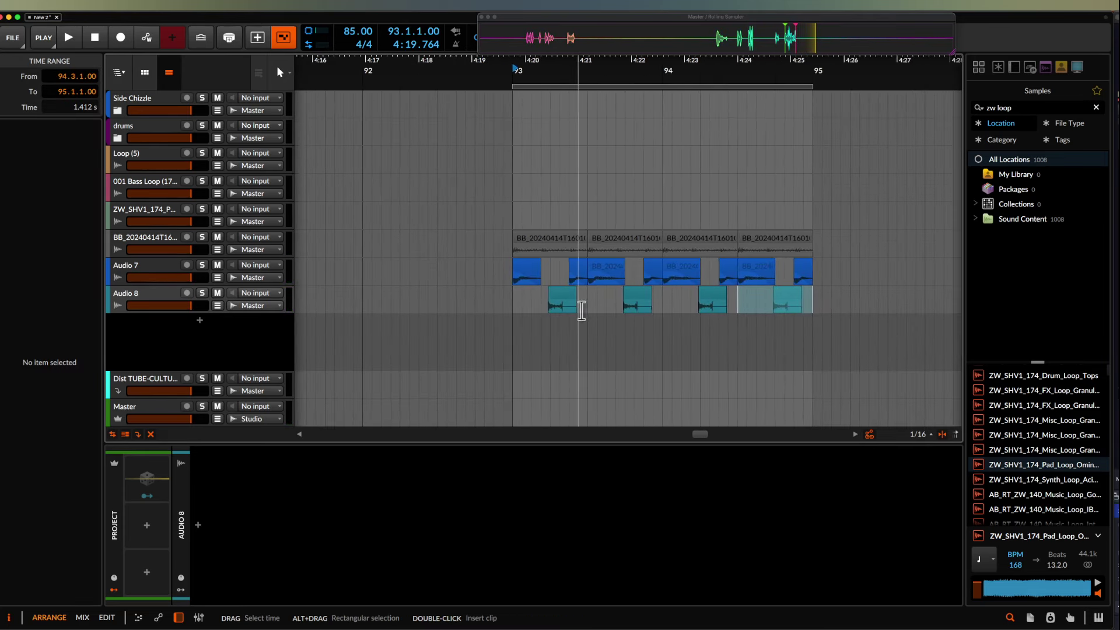
- Select the time range from 93.1.1.00 to 93.1.2.00 across the bounced slices track and Audio 7
{"action": "left_click", "coordinate": [514, 306]}
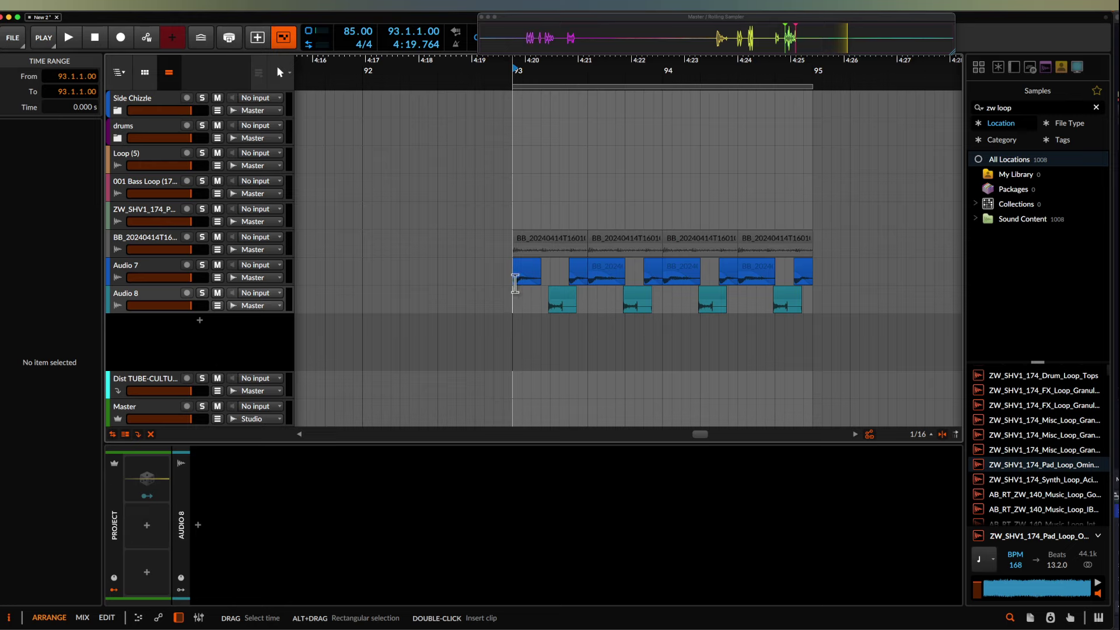
{"action": "left_click_drag", "start_coordinate": [511, 250], "coordinate": [514, 289]}
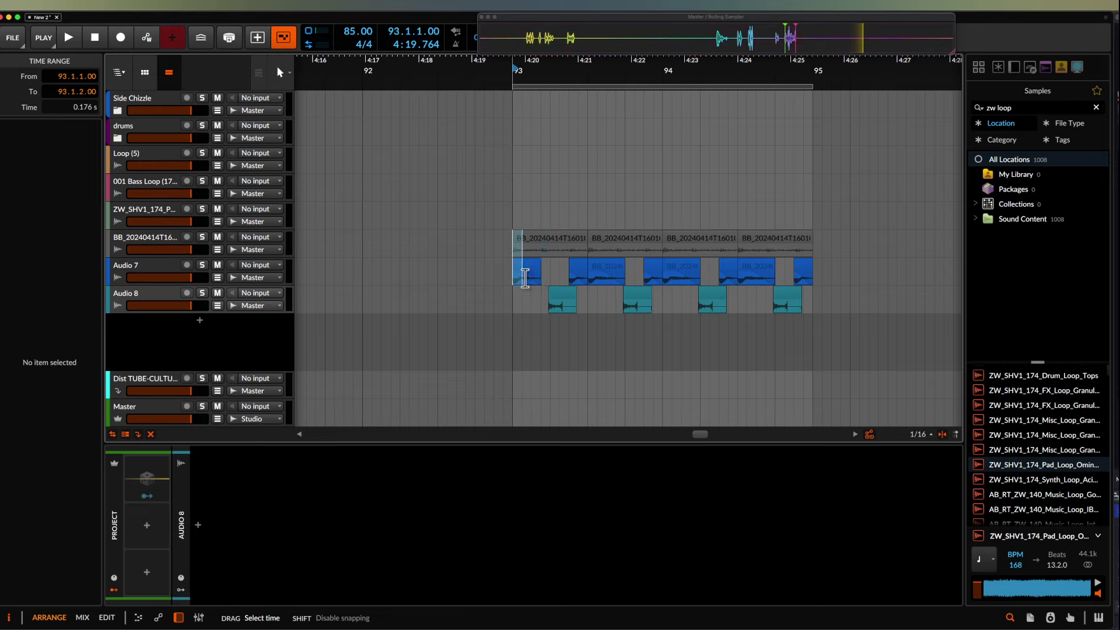